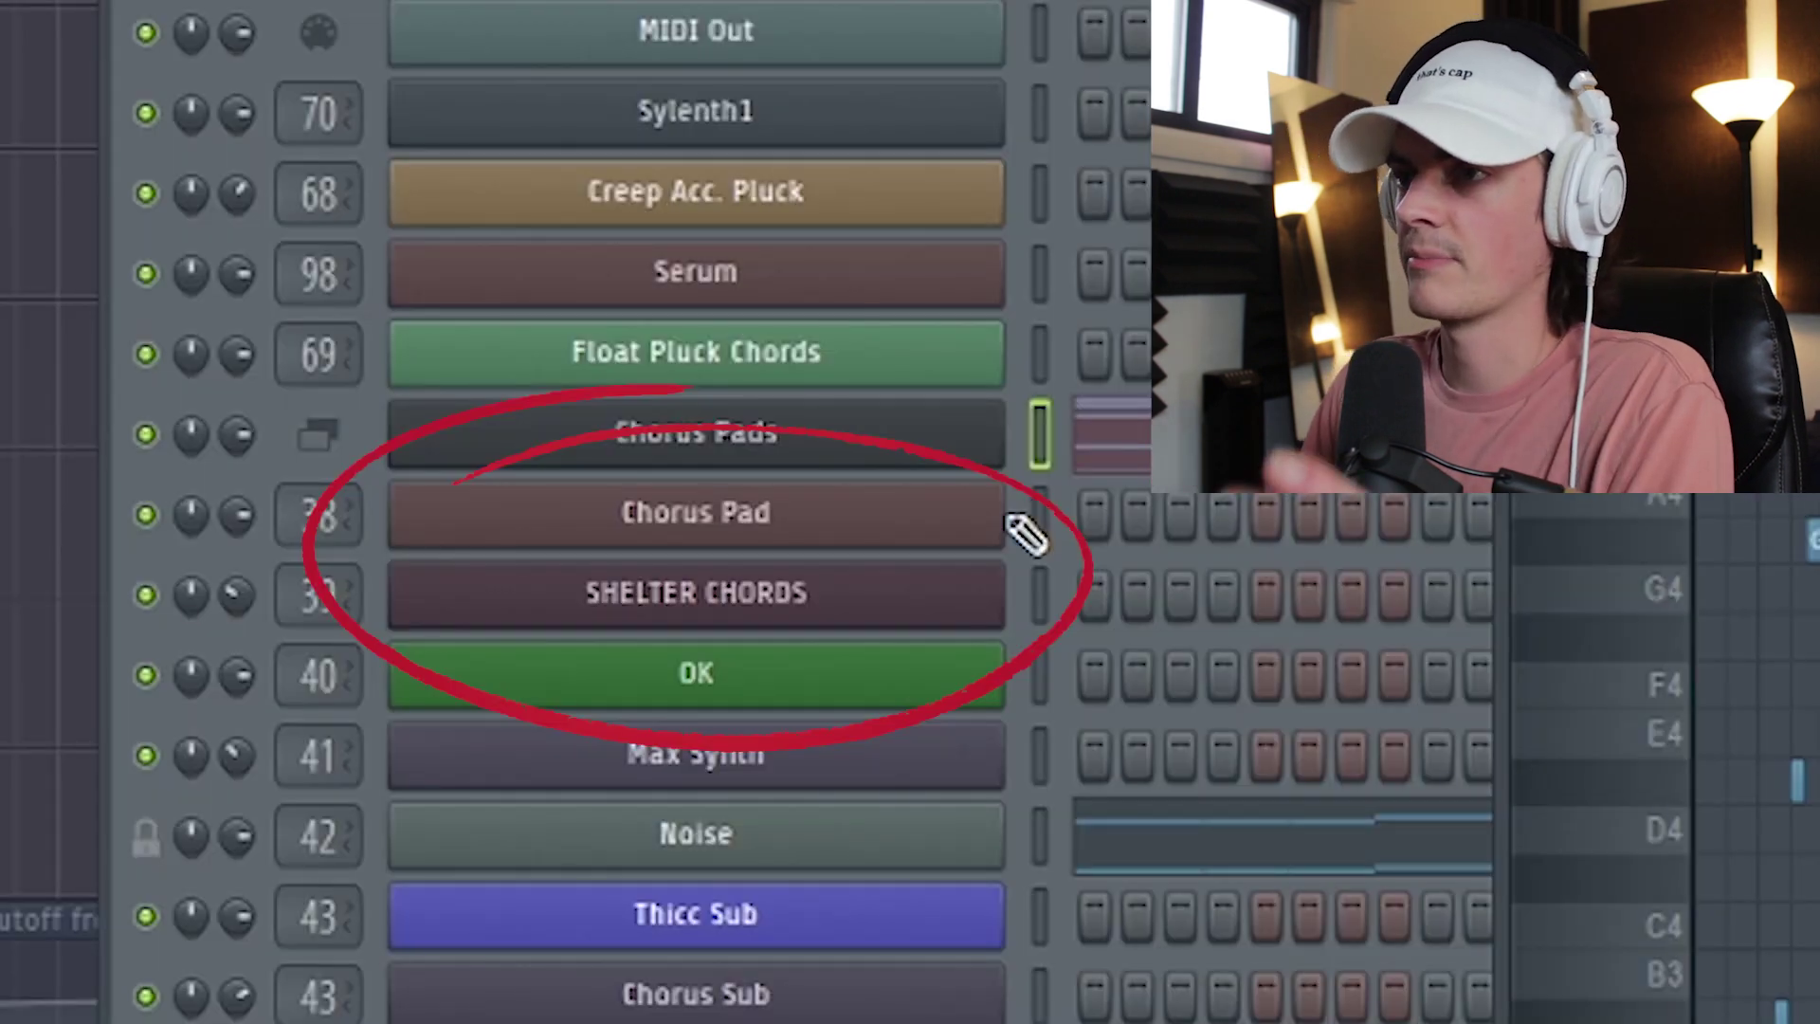
- Open the Chorus Pads layer channel's settings, which layer Chorus Pad, SHELTER CHORDS and OK
click(800, 457)
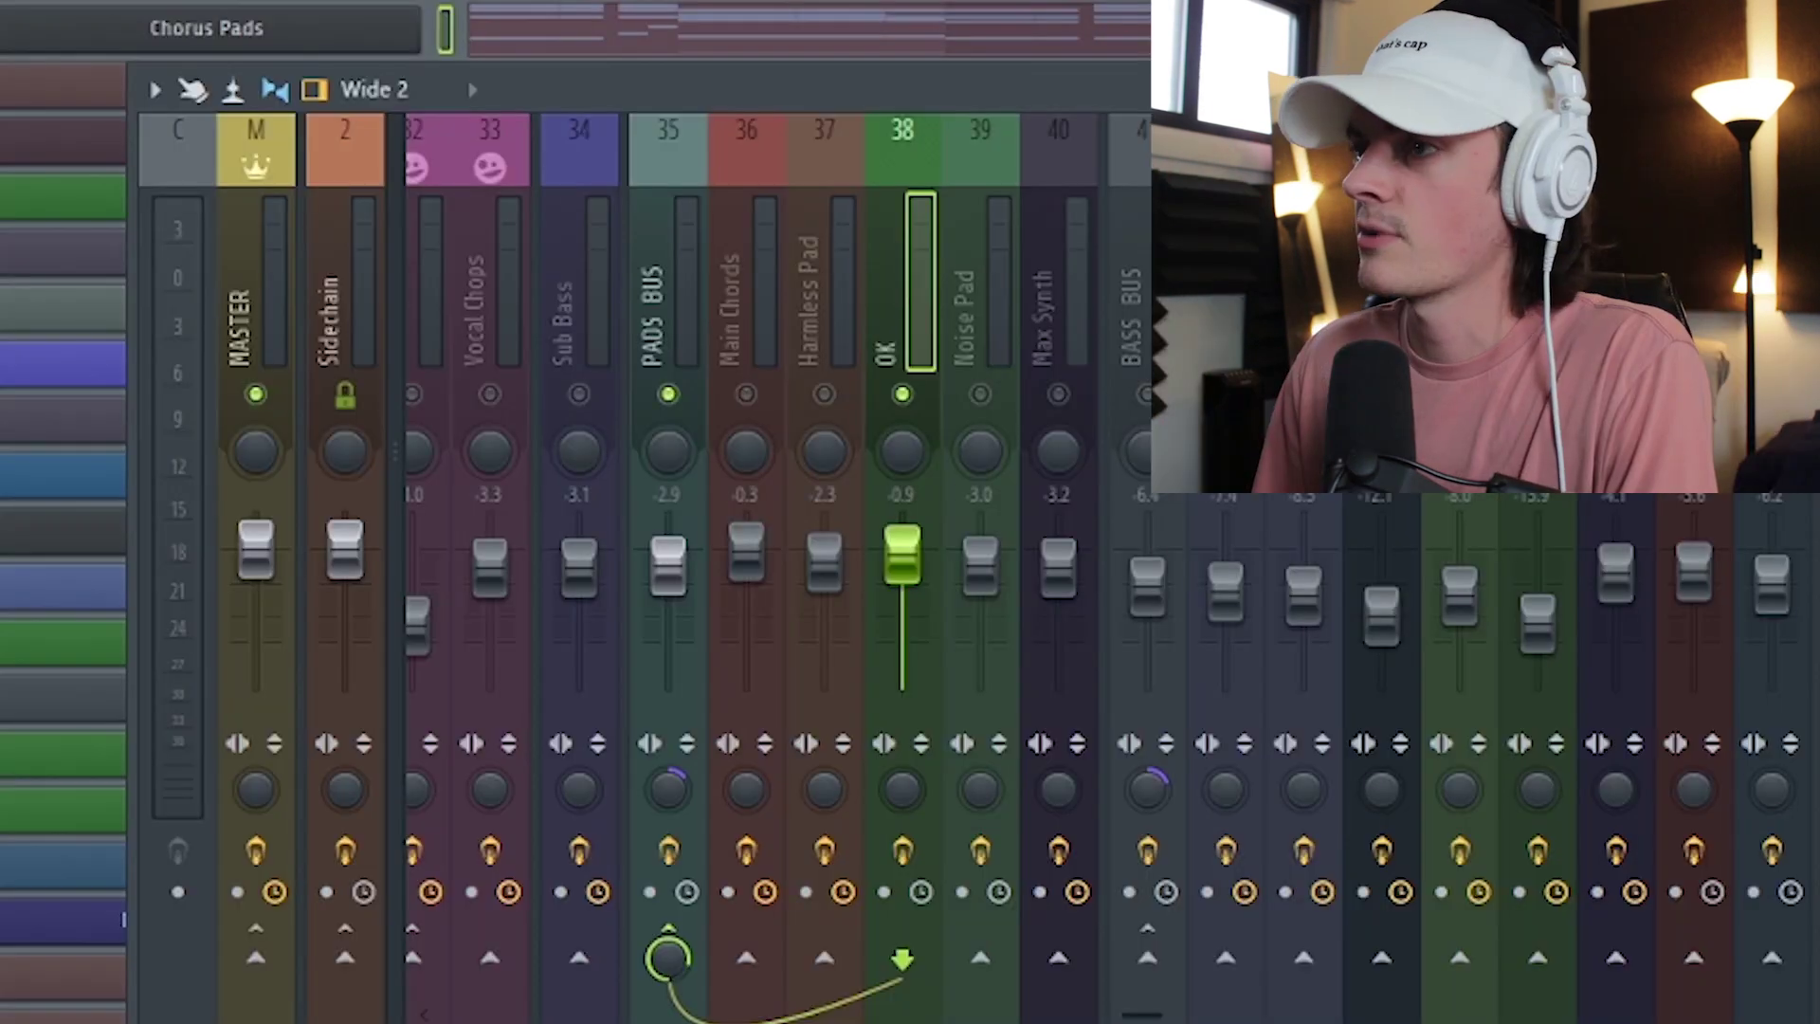
- Start playback, select the Harmless Pad mixer track, and solo the Main Chords track
key(space)
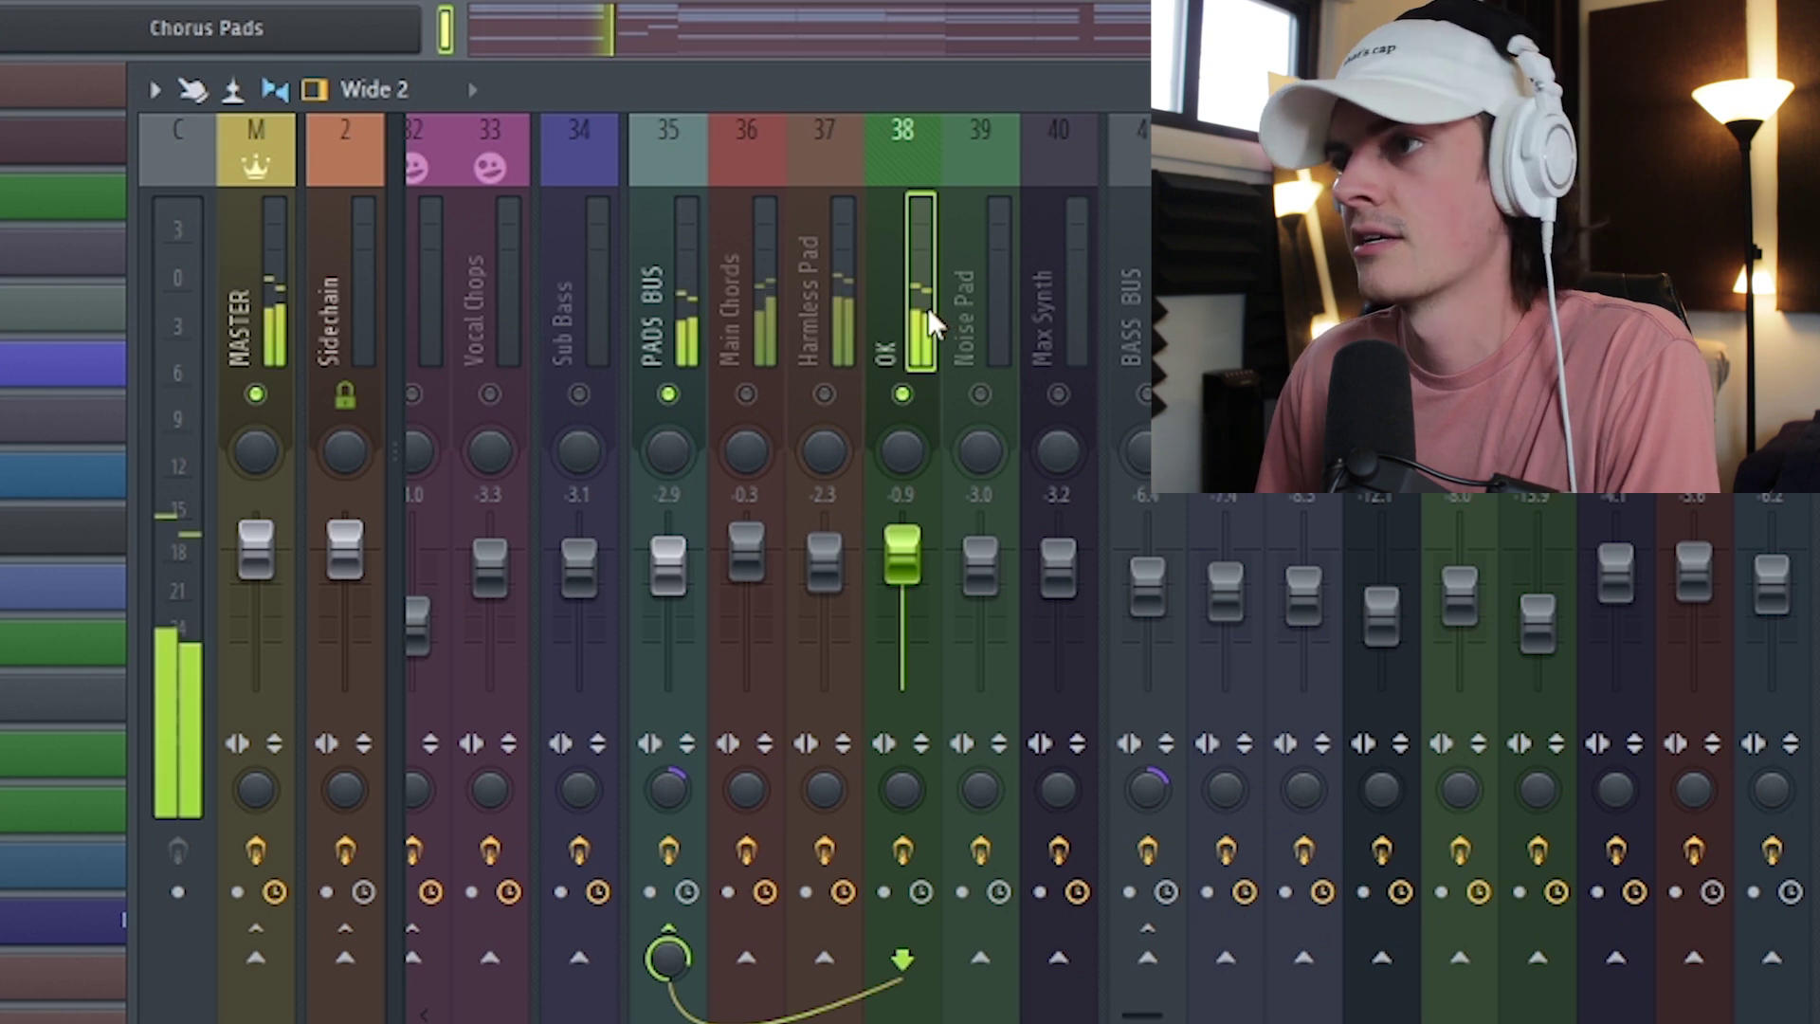
click(825, 397)
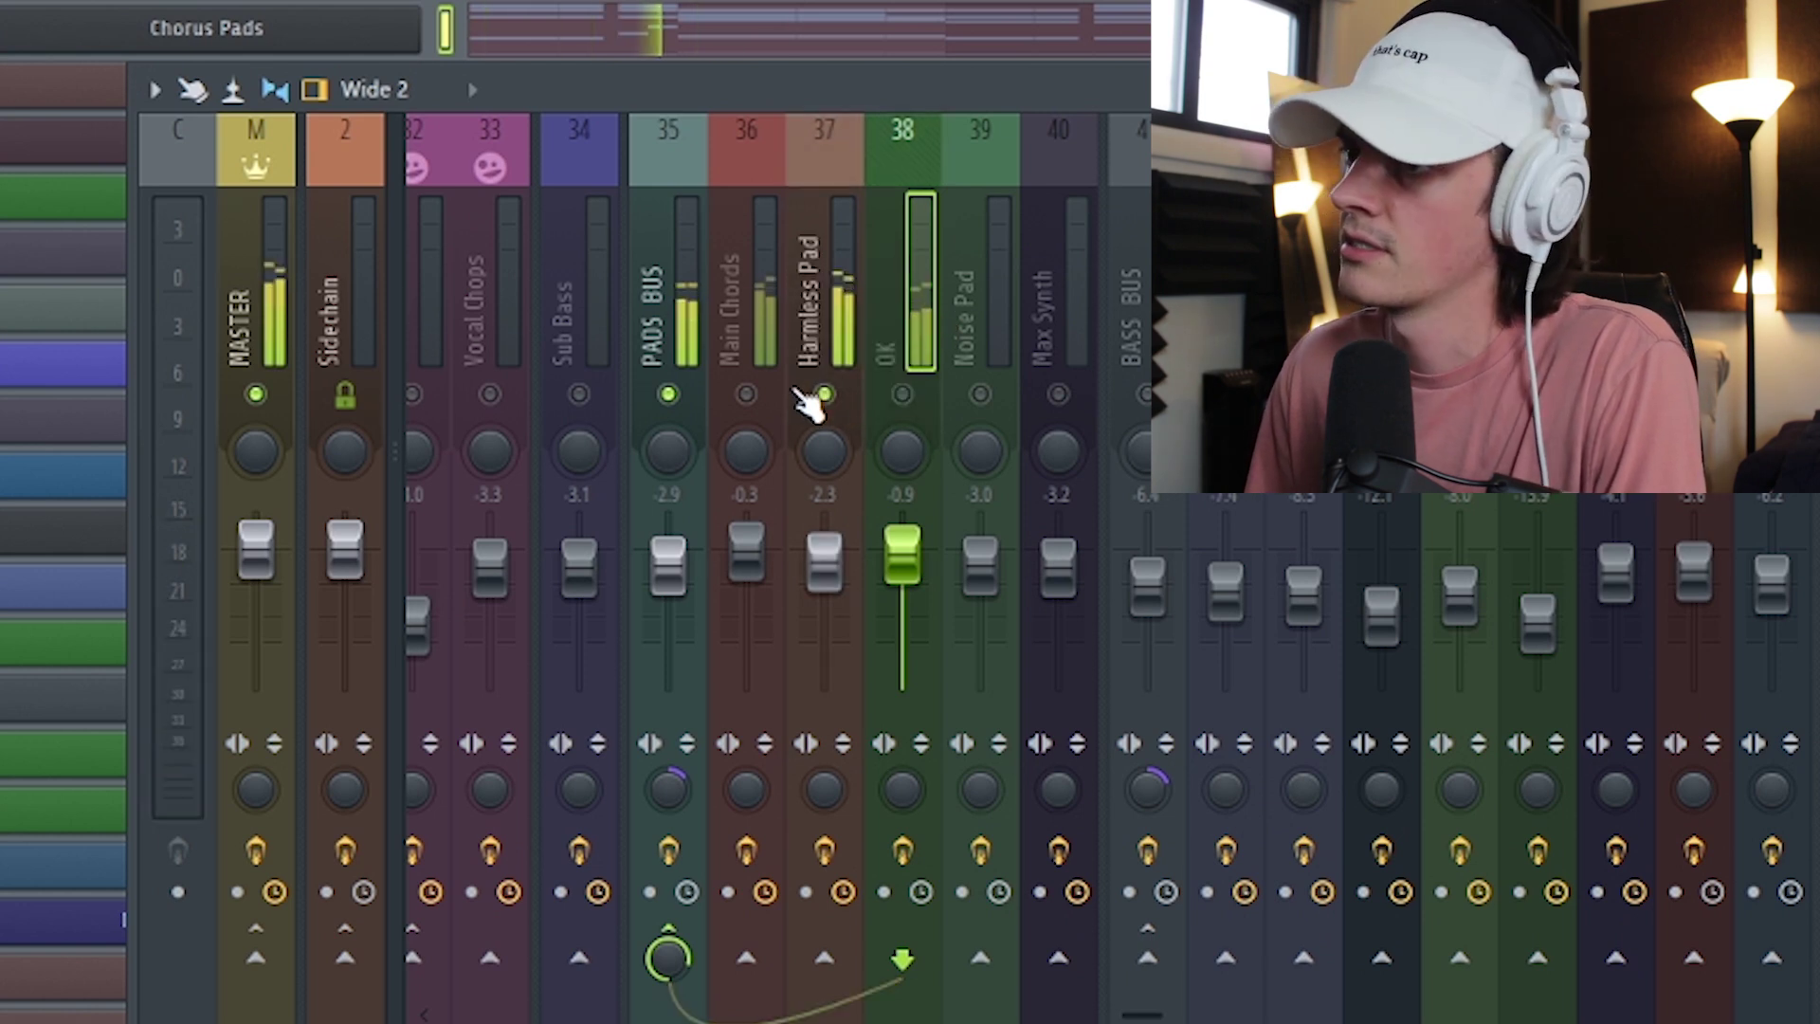
right_click(746, 393)
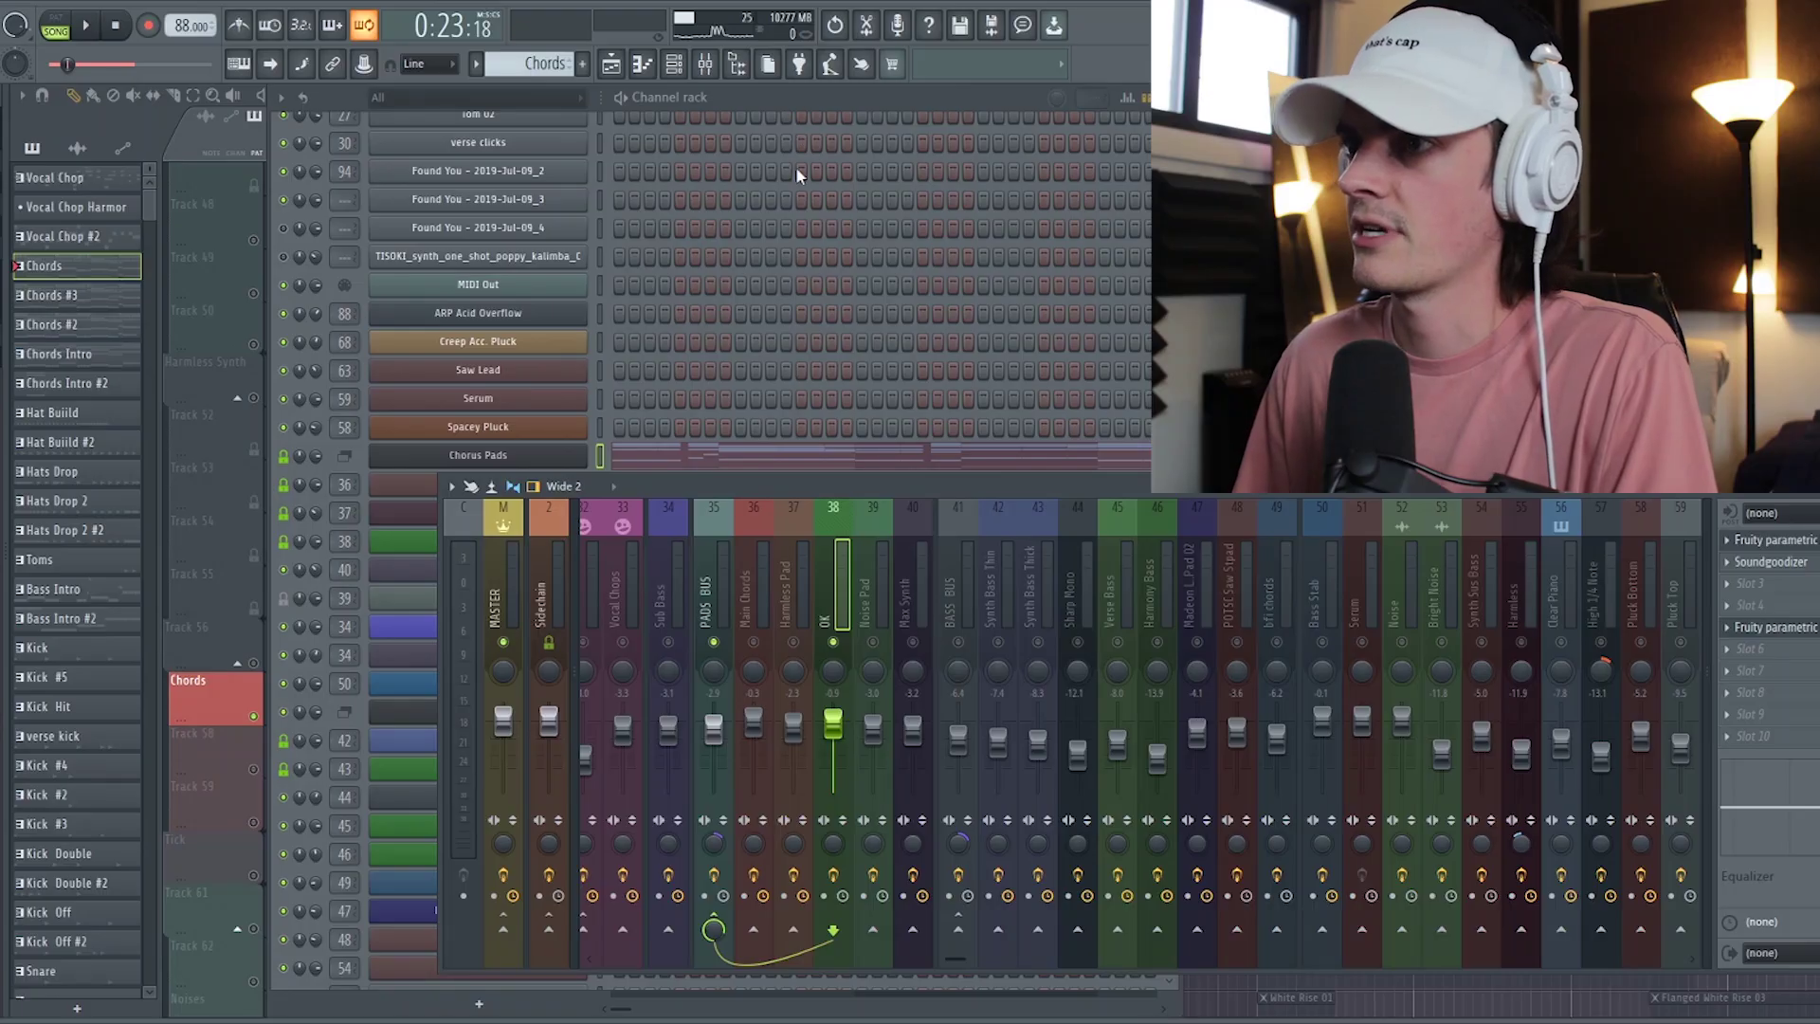
key(F6)
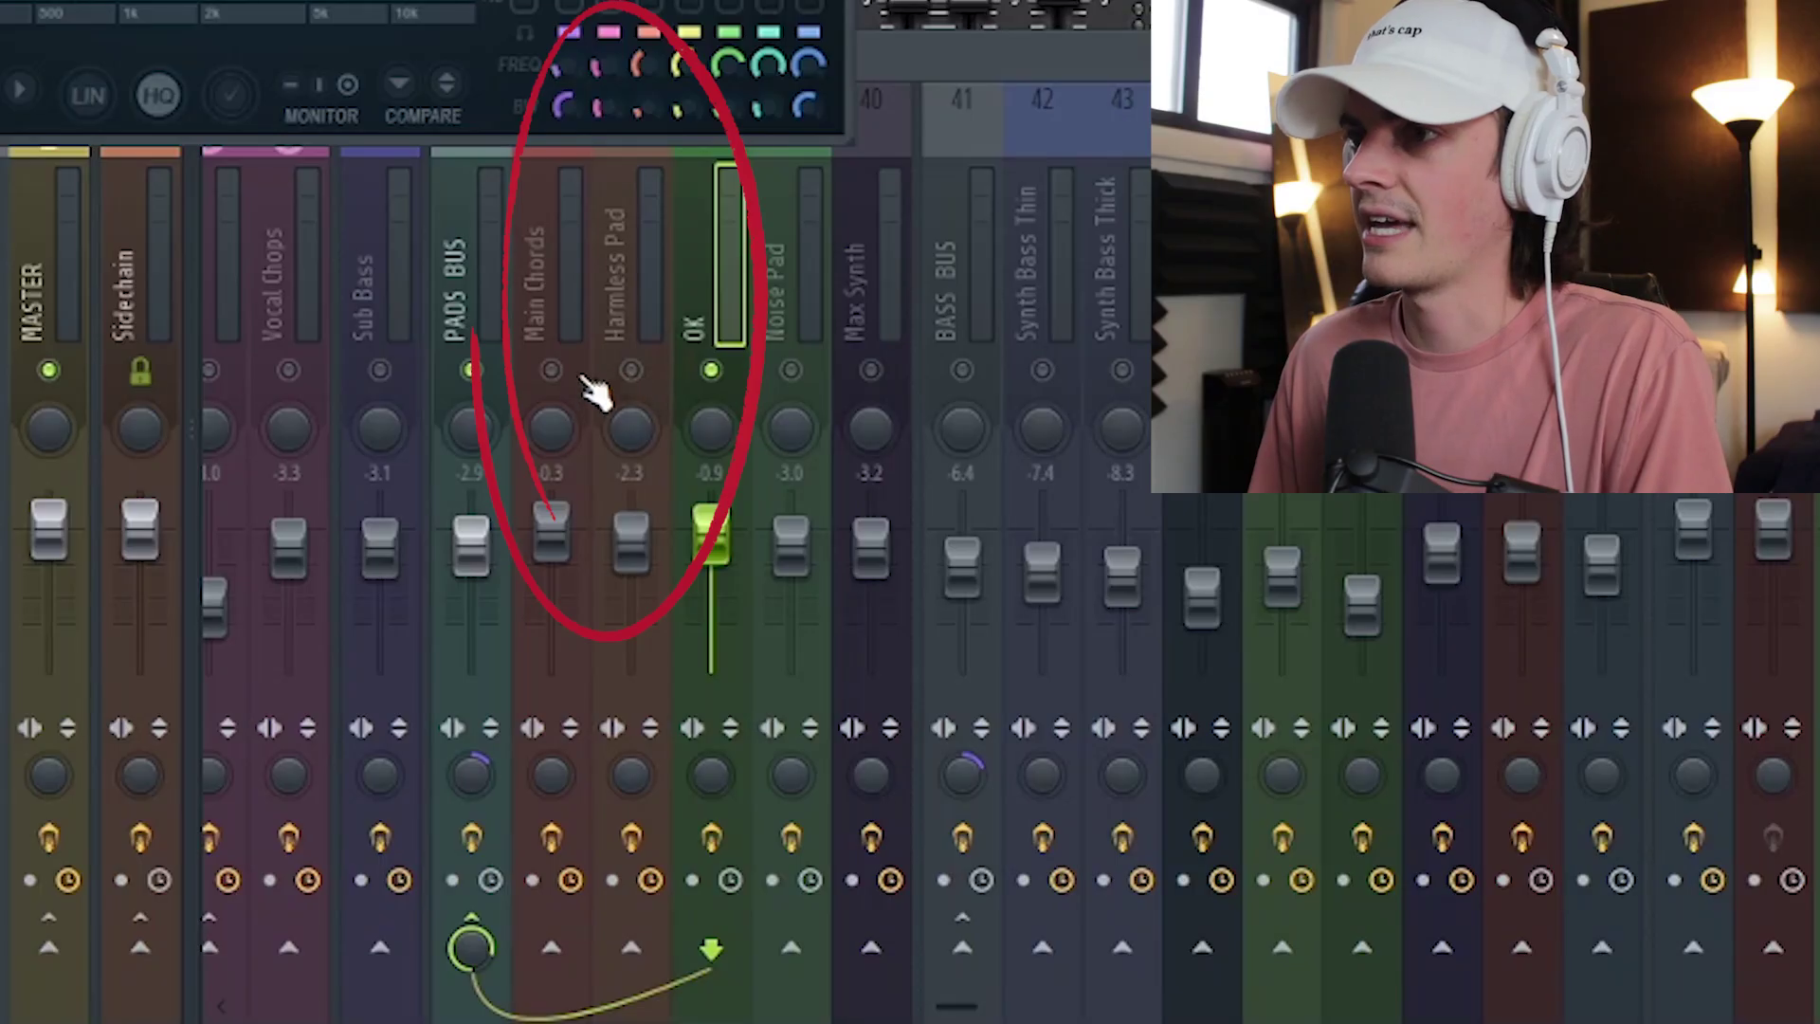
- Select the PADS BUS track, show the Channel Rack with the Mixer, and open SHELTER CHORDS
click(476, 315)
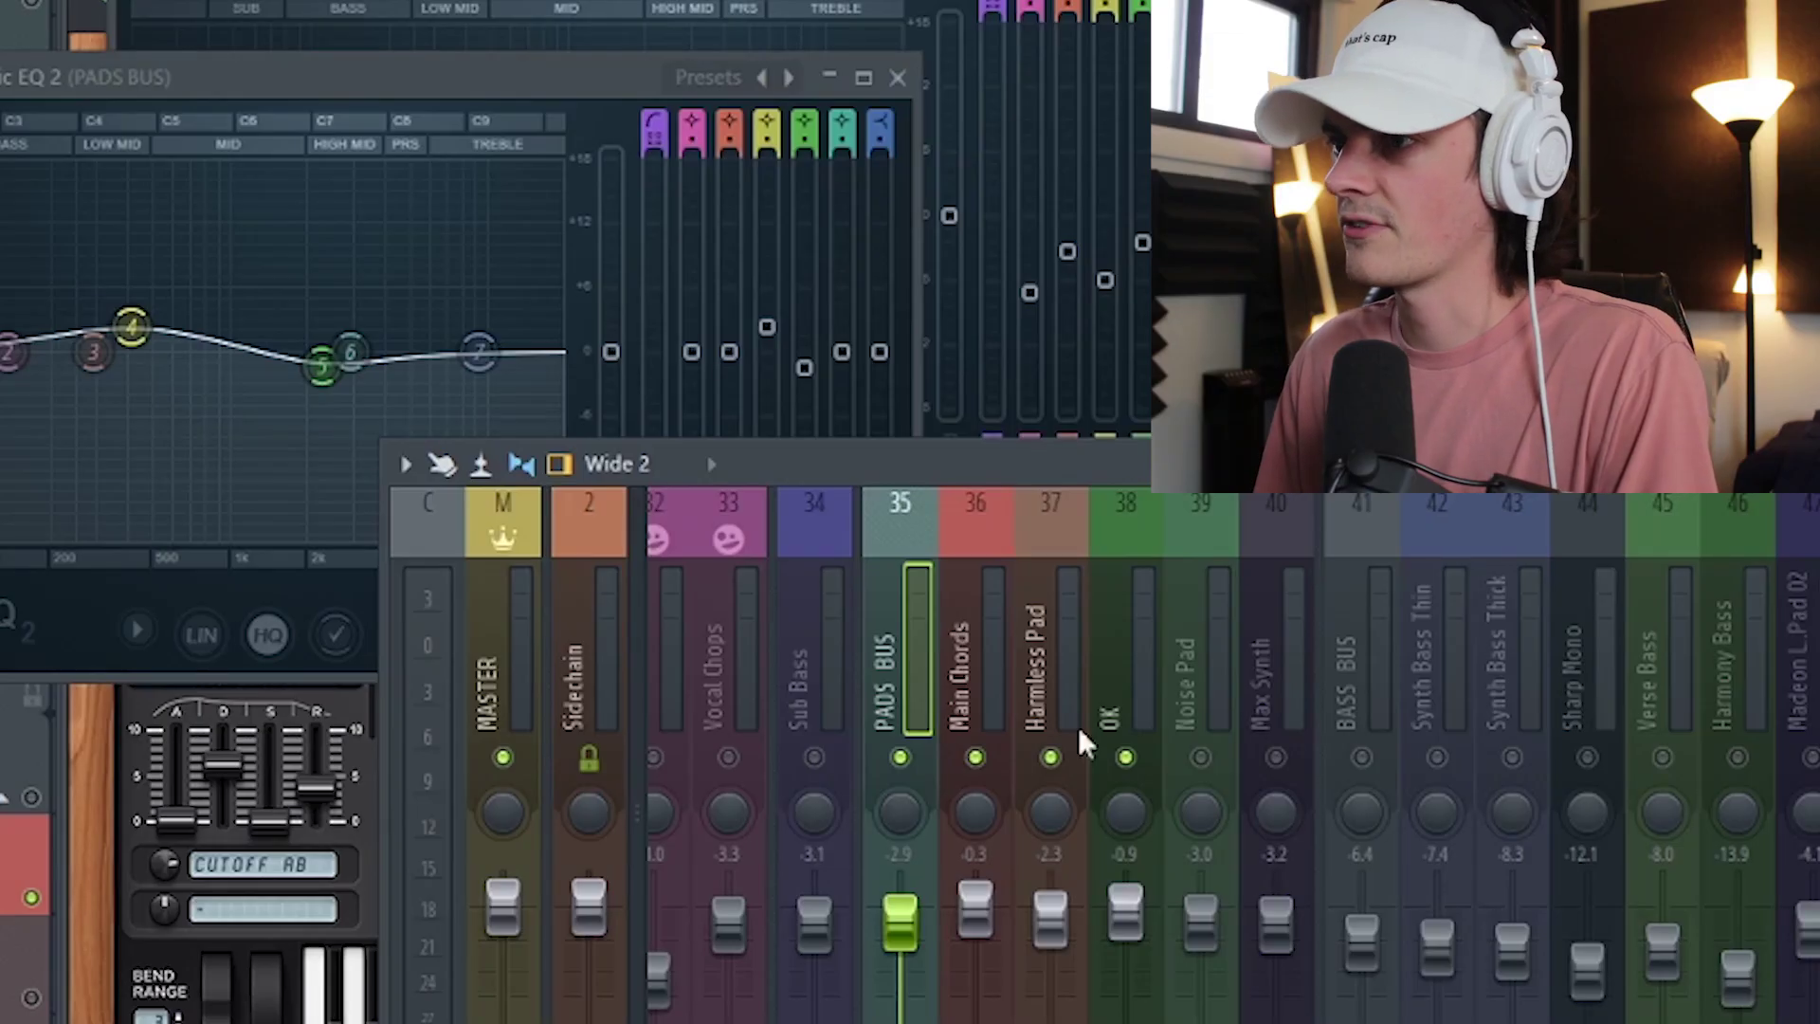
key(F6)
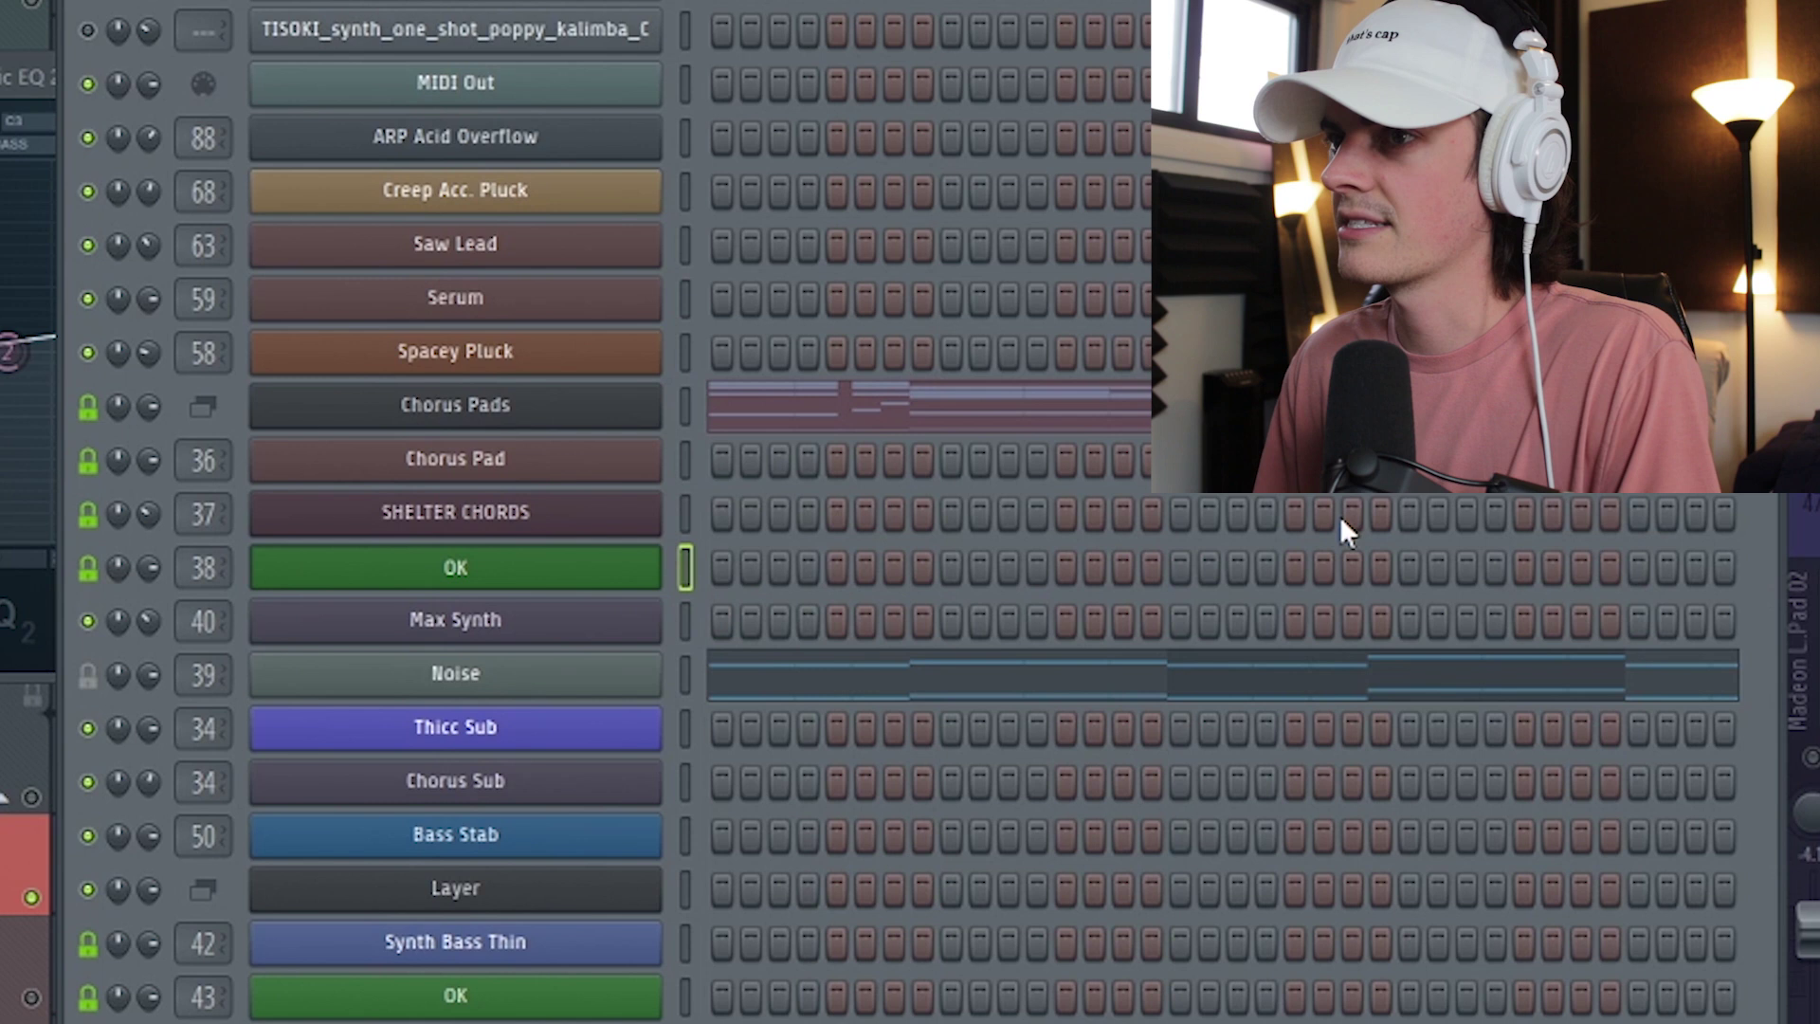
key(F9)
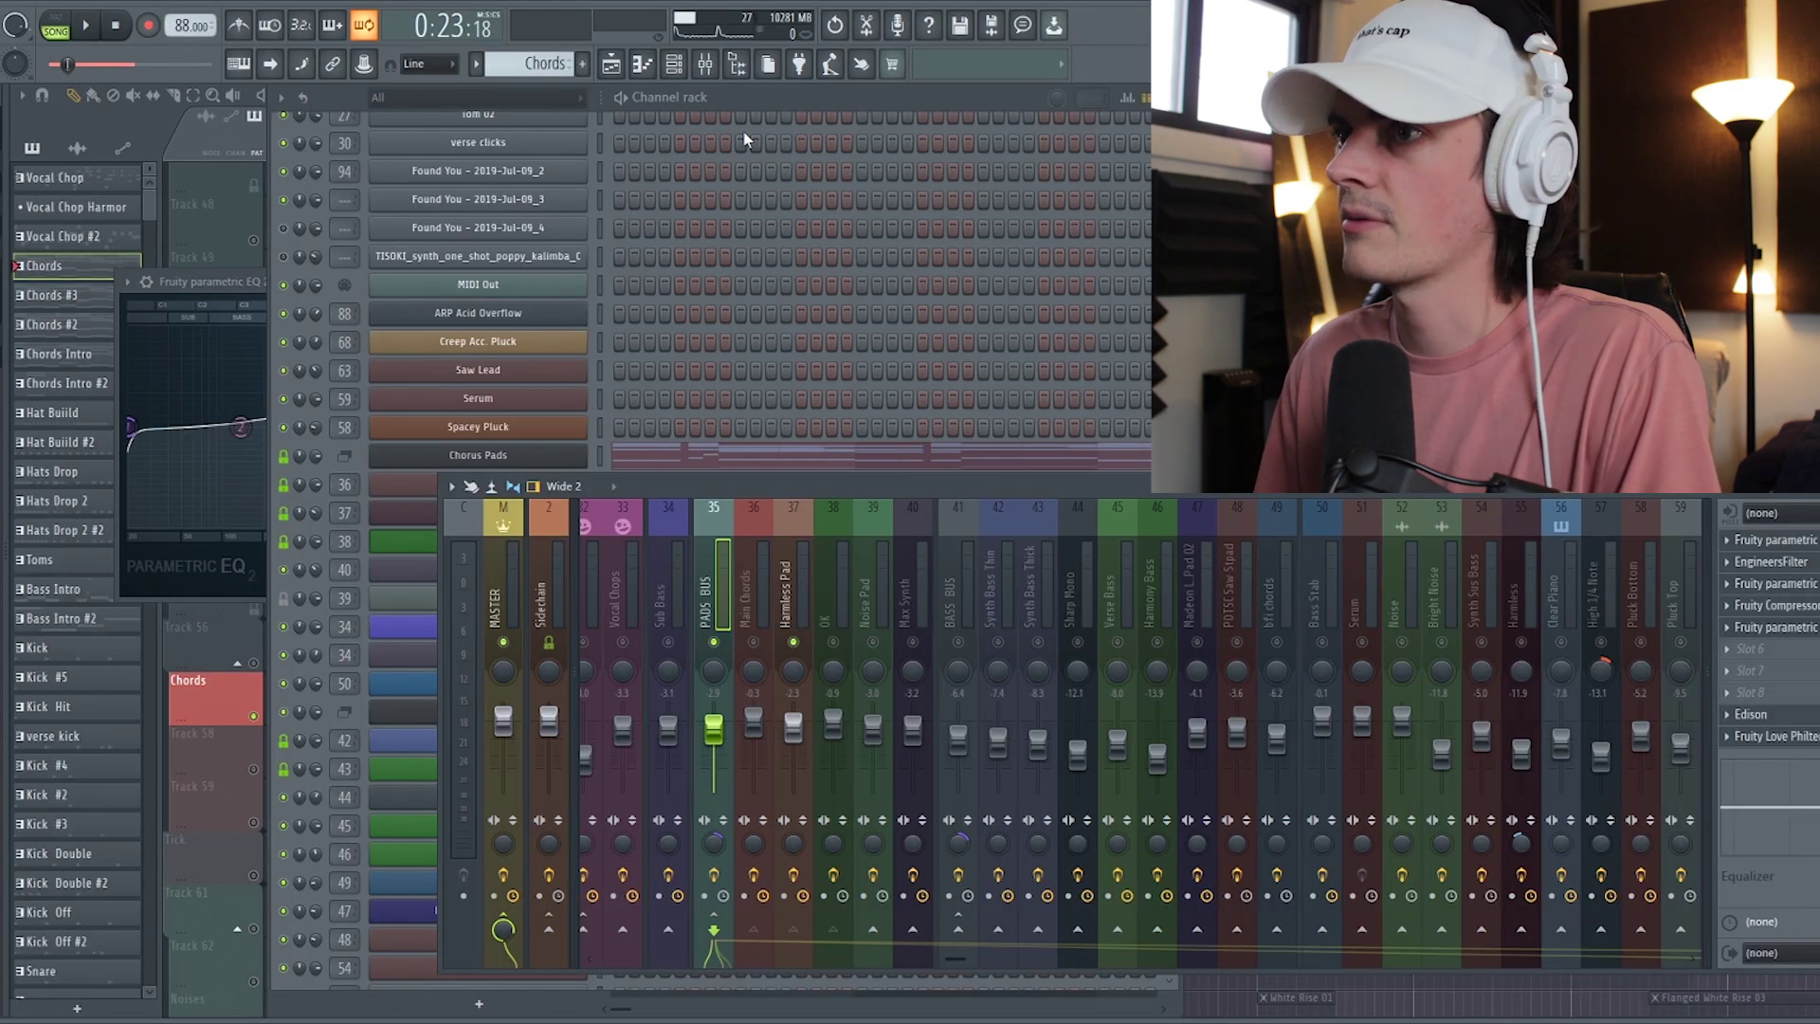
click(531, 488)
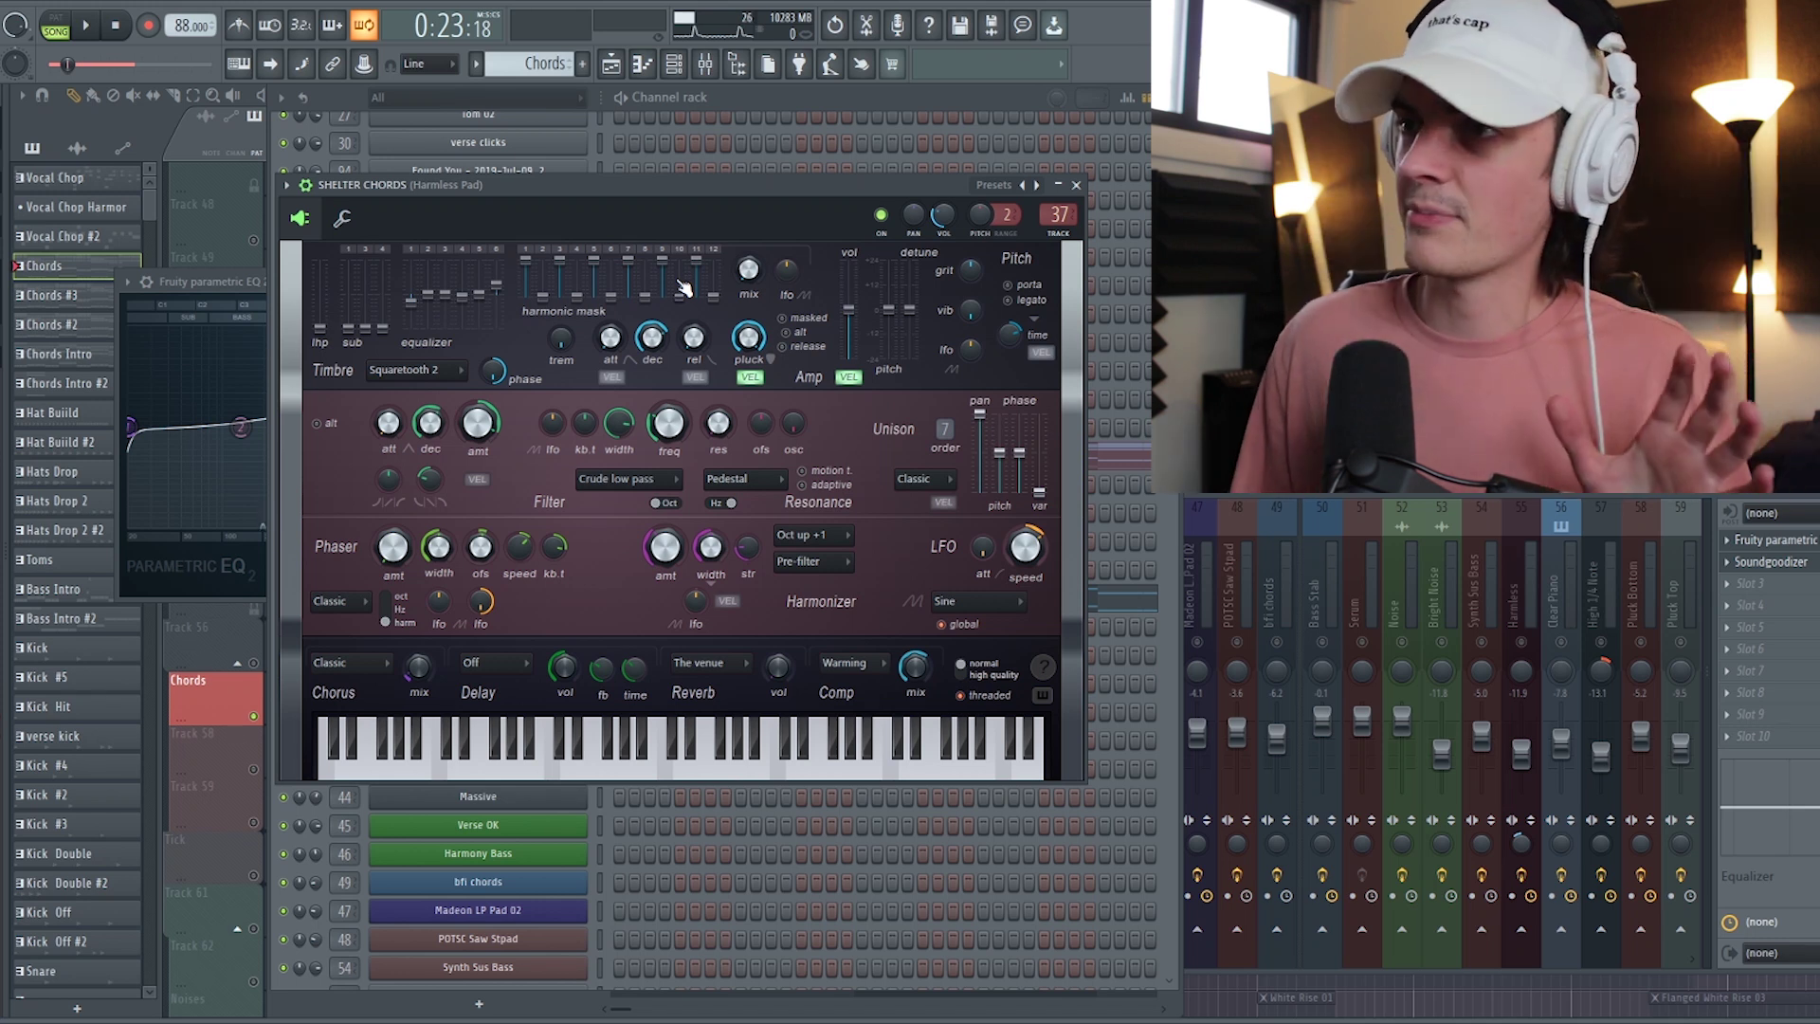
- Close SHELTER CHORDS, play the project with Chorus Pad's Serum, and bring the mixer forward
key(Escape)
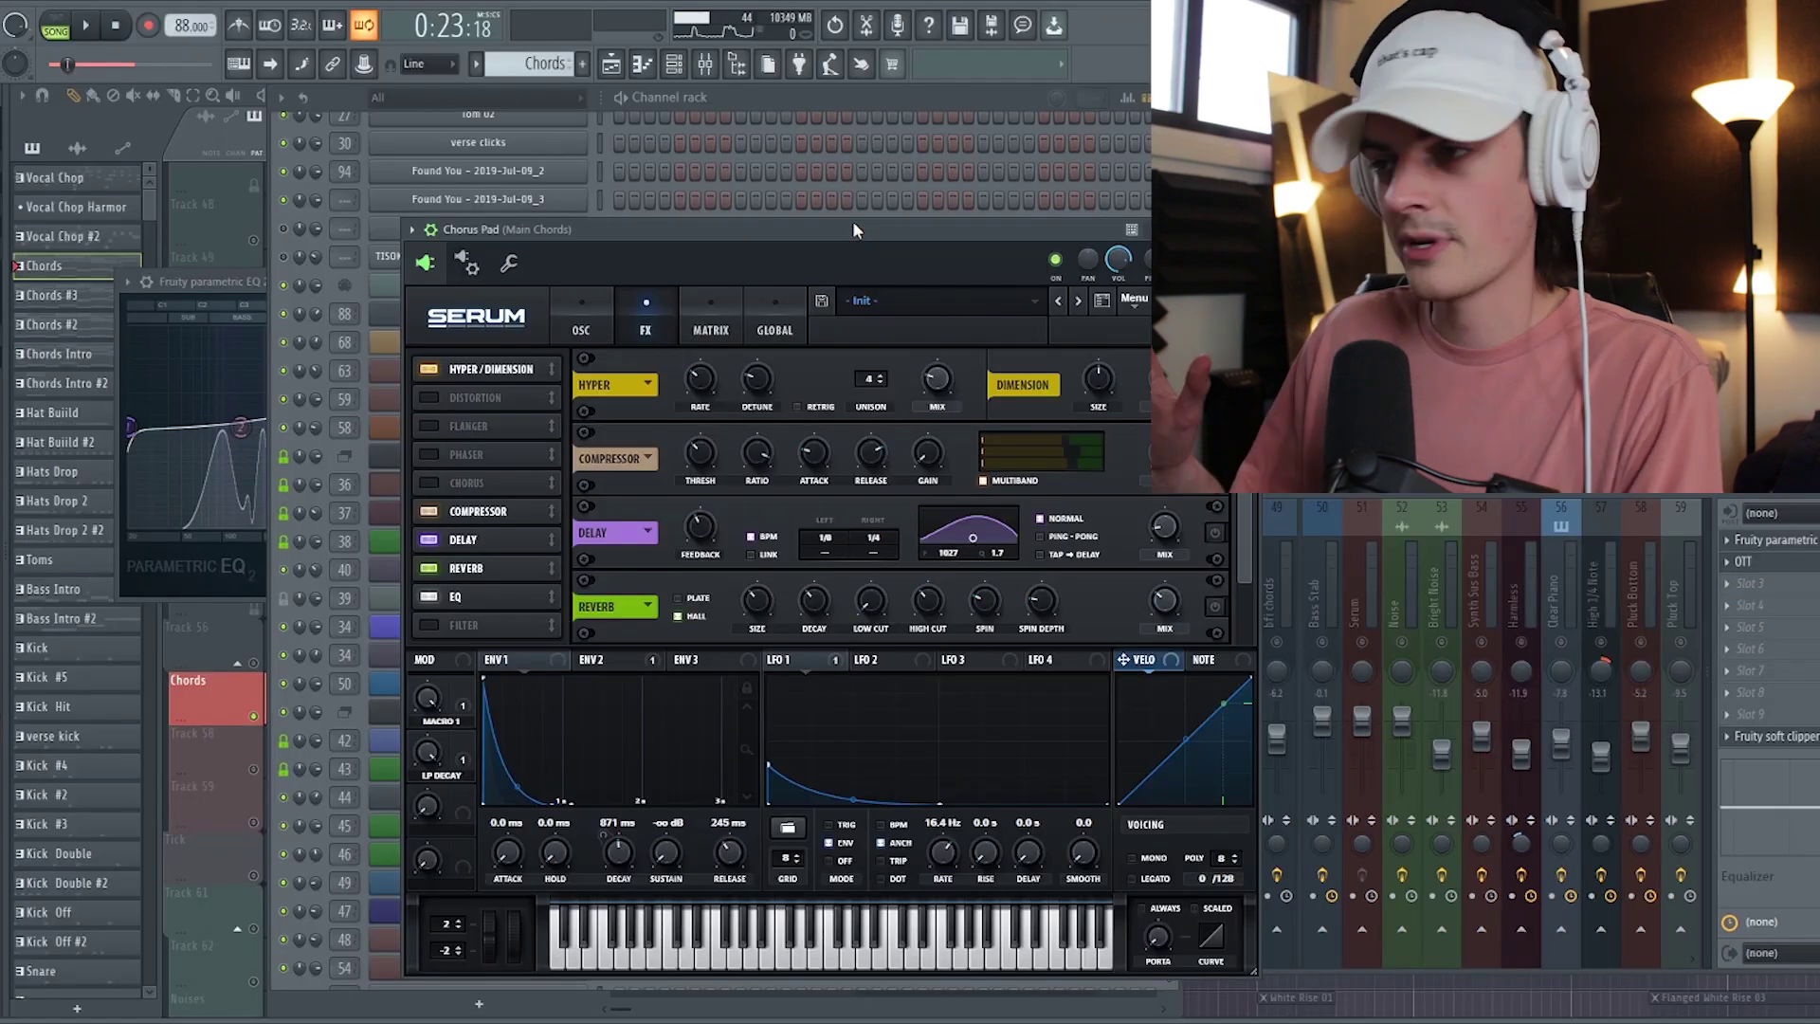
key(space)
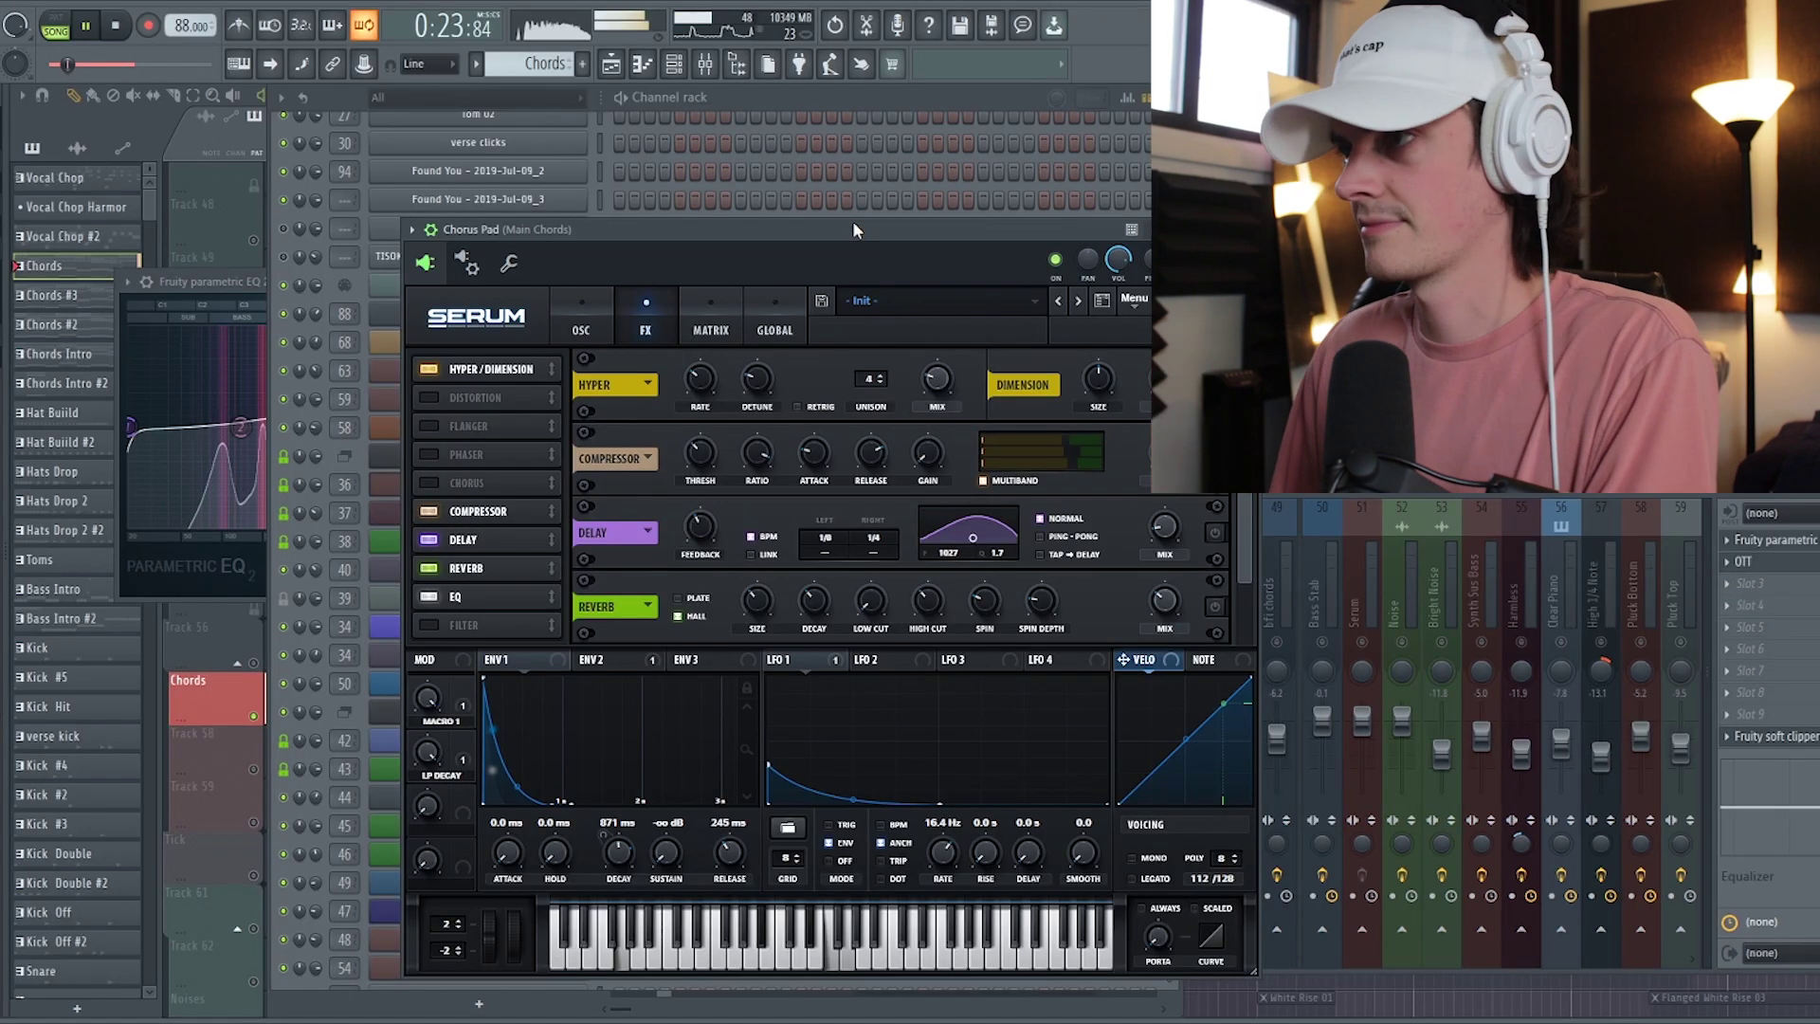
click(1331, 496)
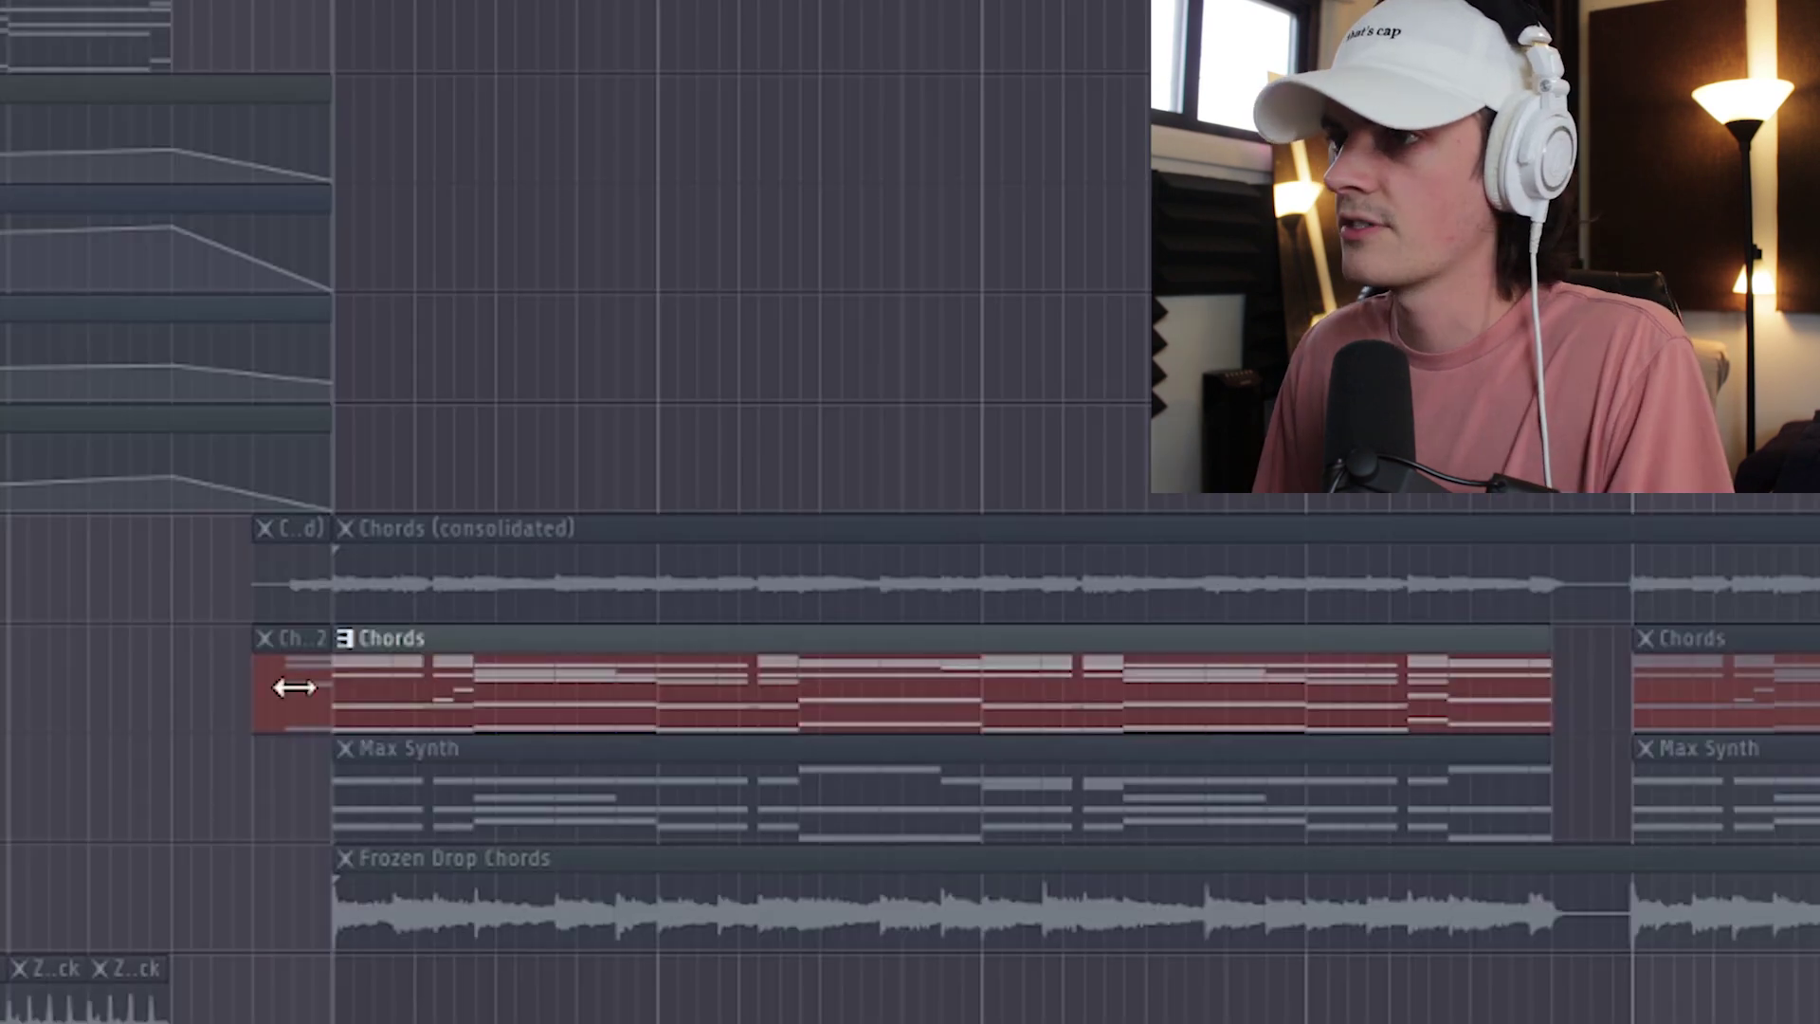
- Select the Chords (consolidated) clip in Drop 1 and play it back from its start
click(344, 528)
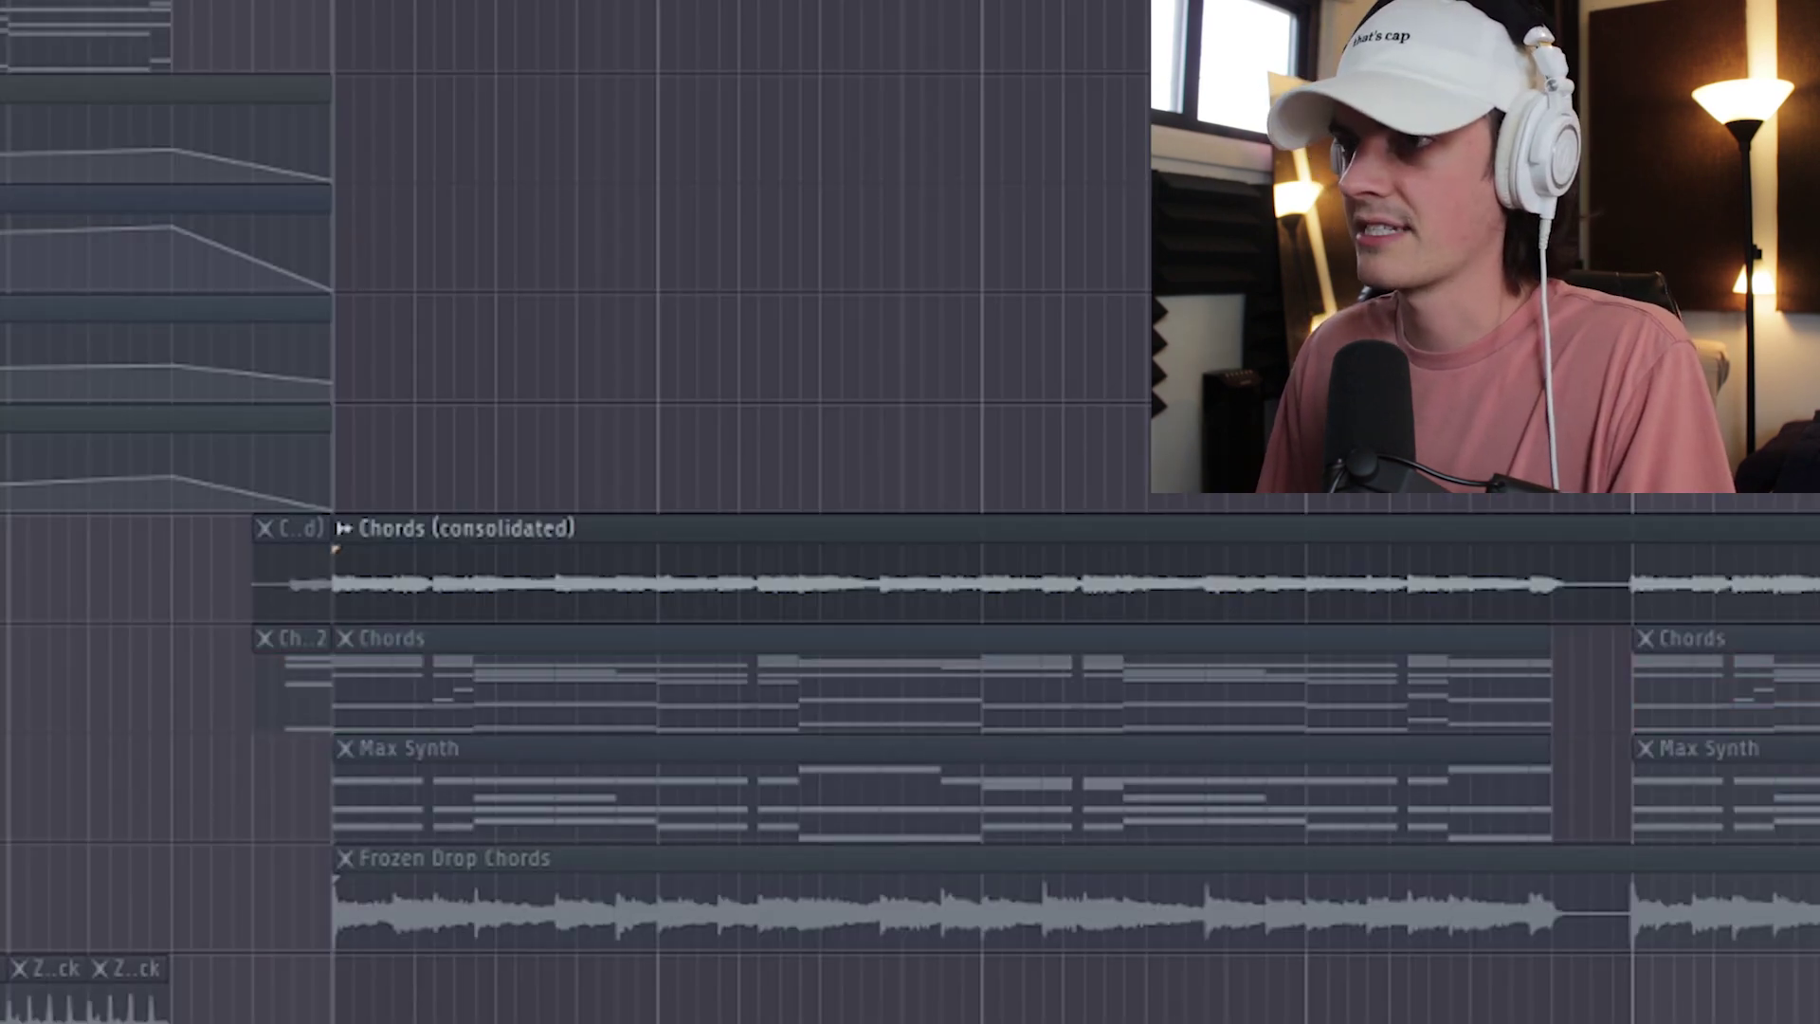
key(space)
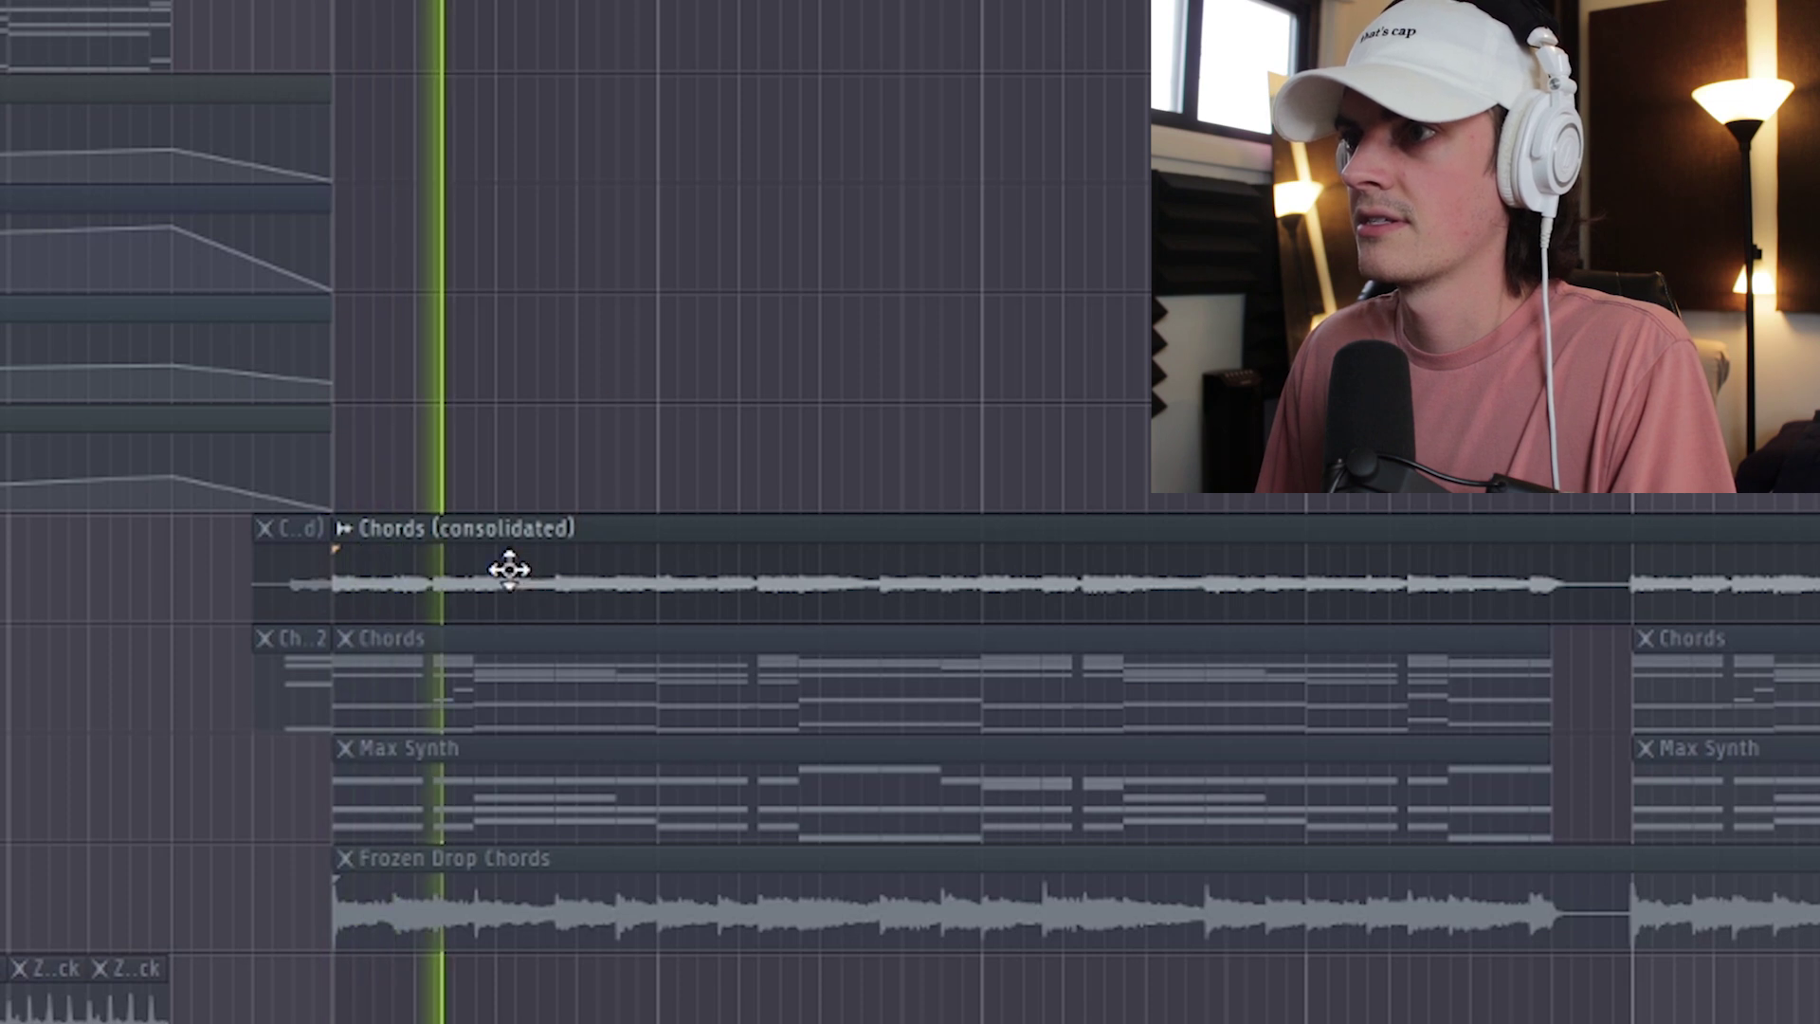
key(space)
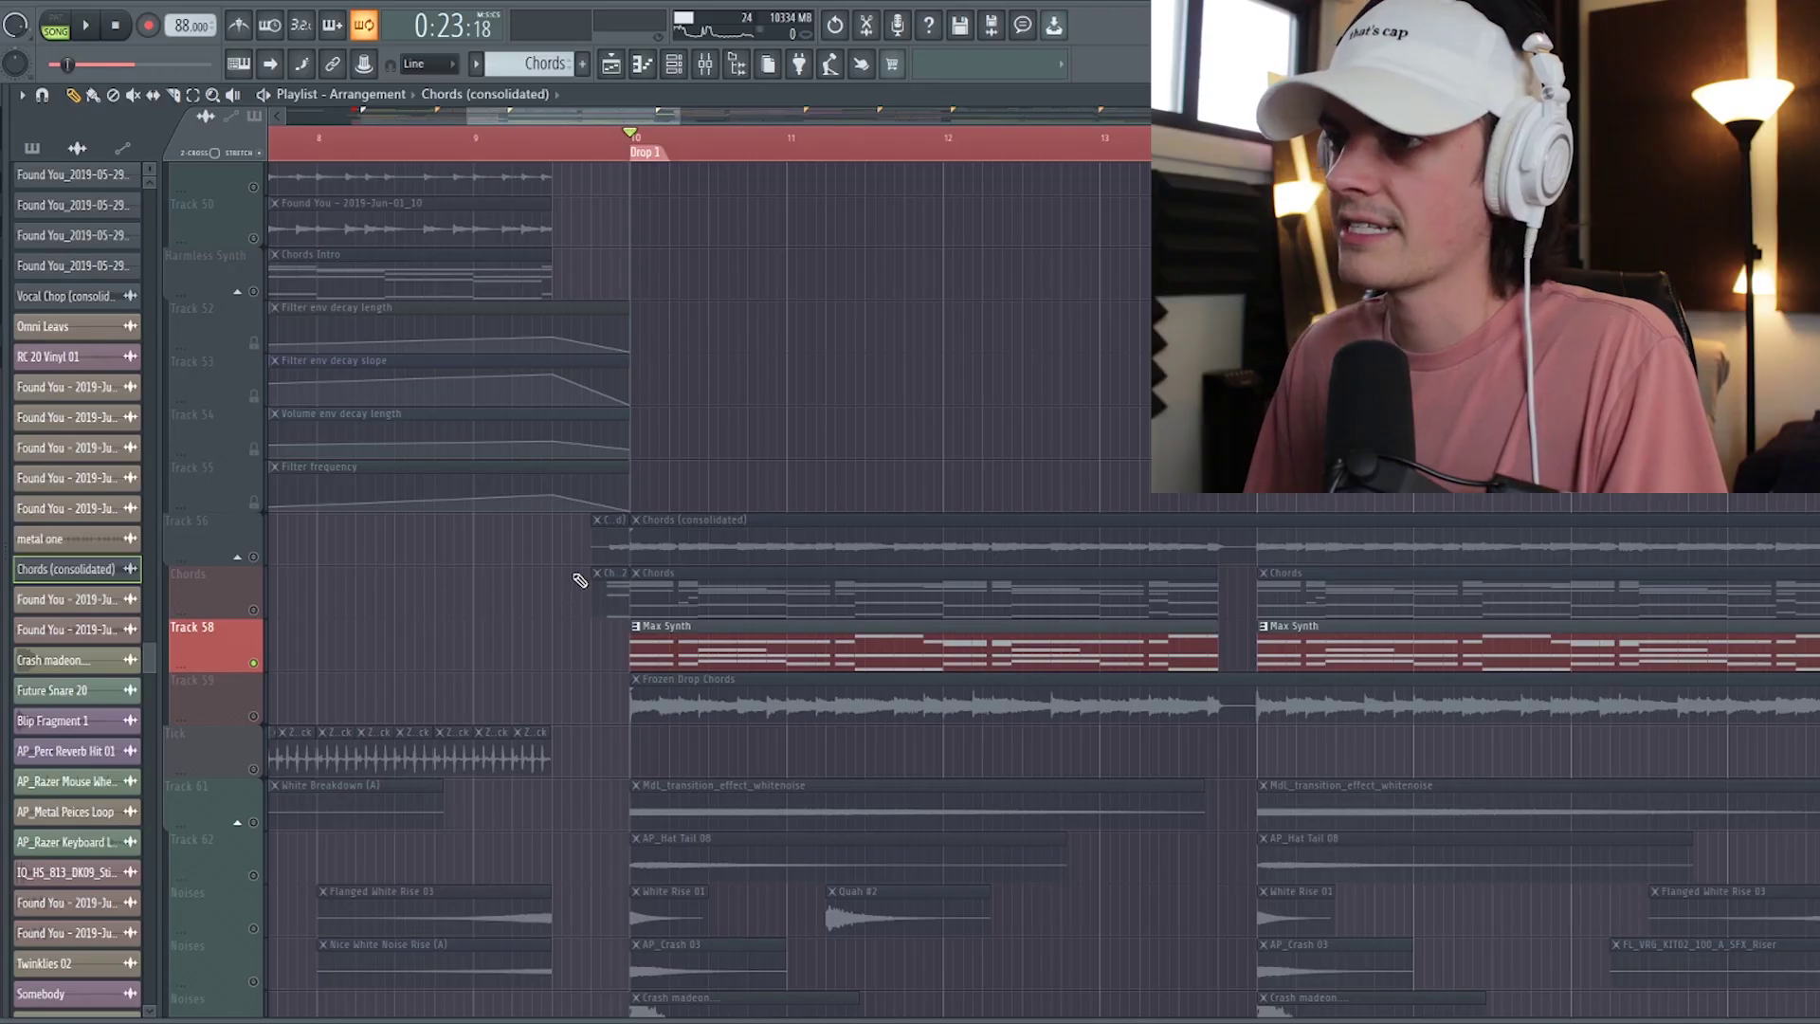
scroll(581, 580, down, 2)
key(F9)
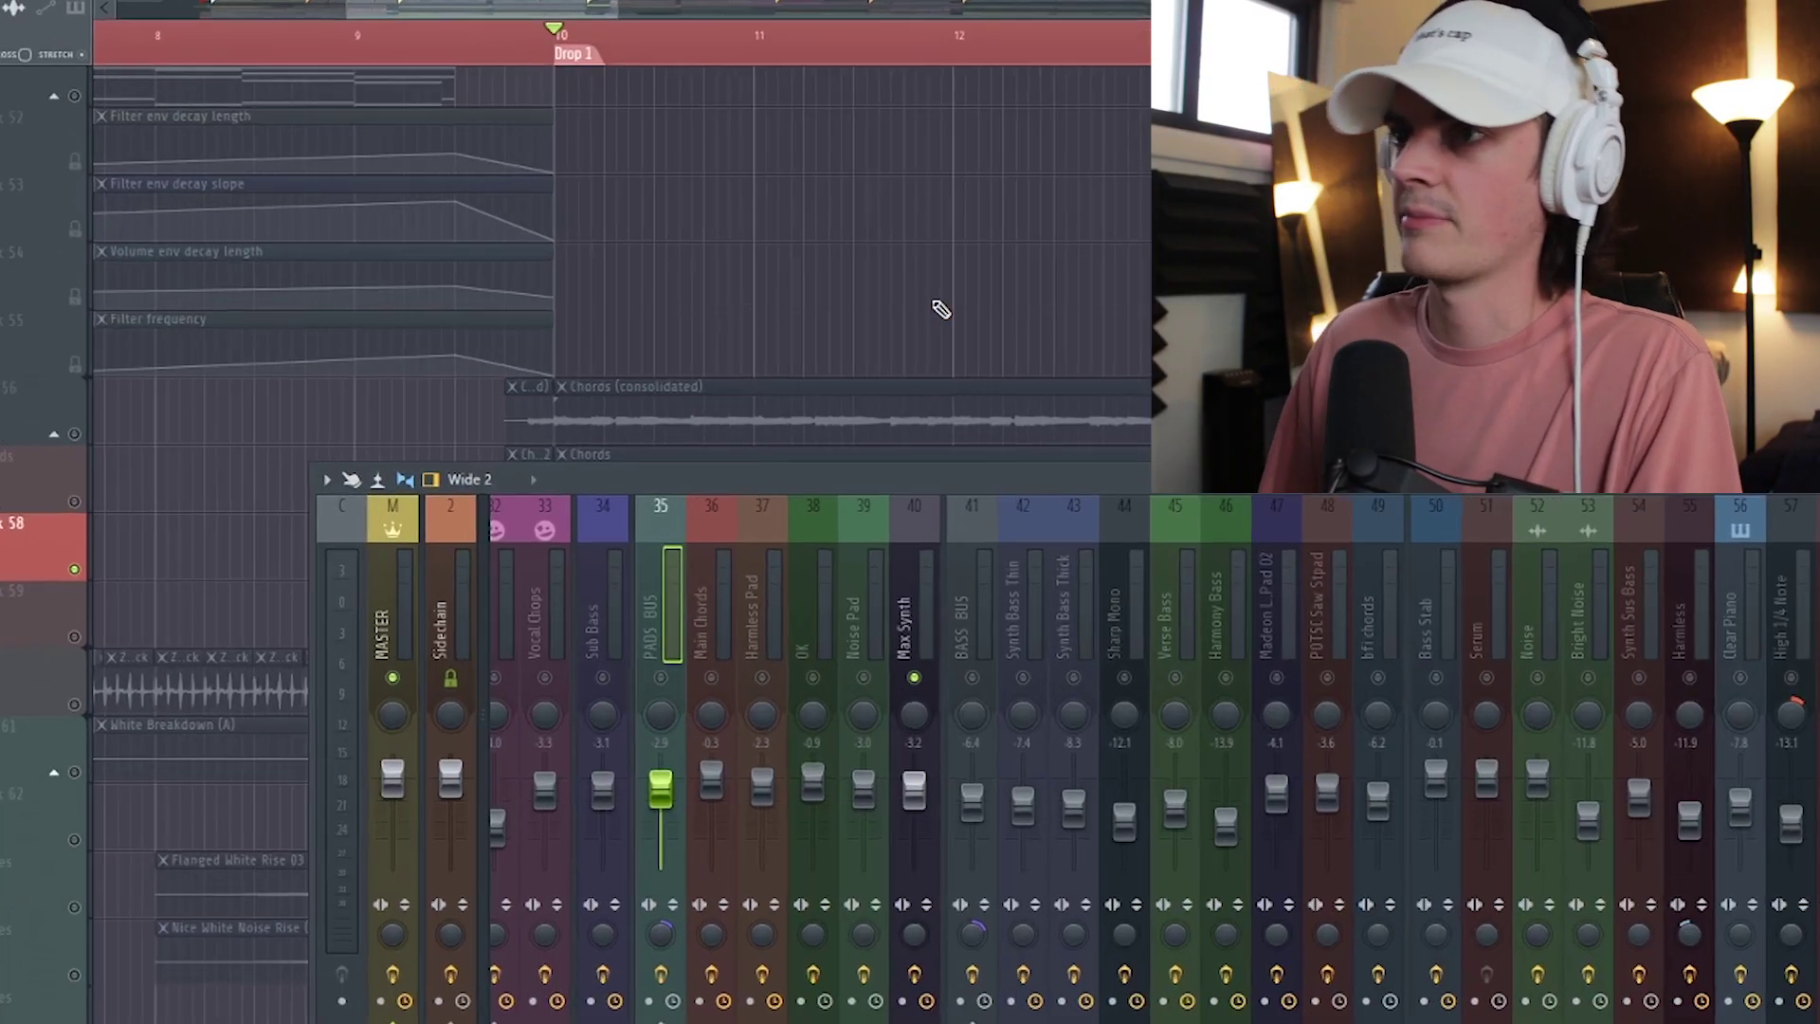
key(F9)
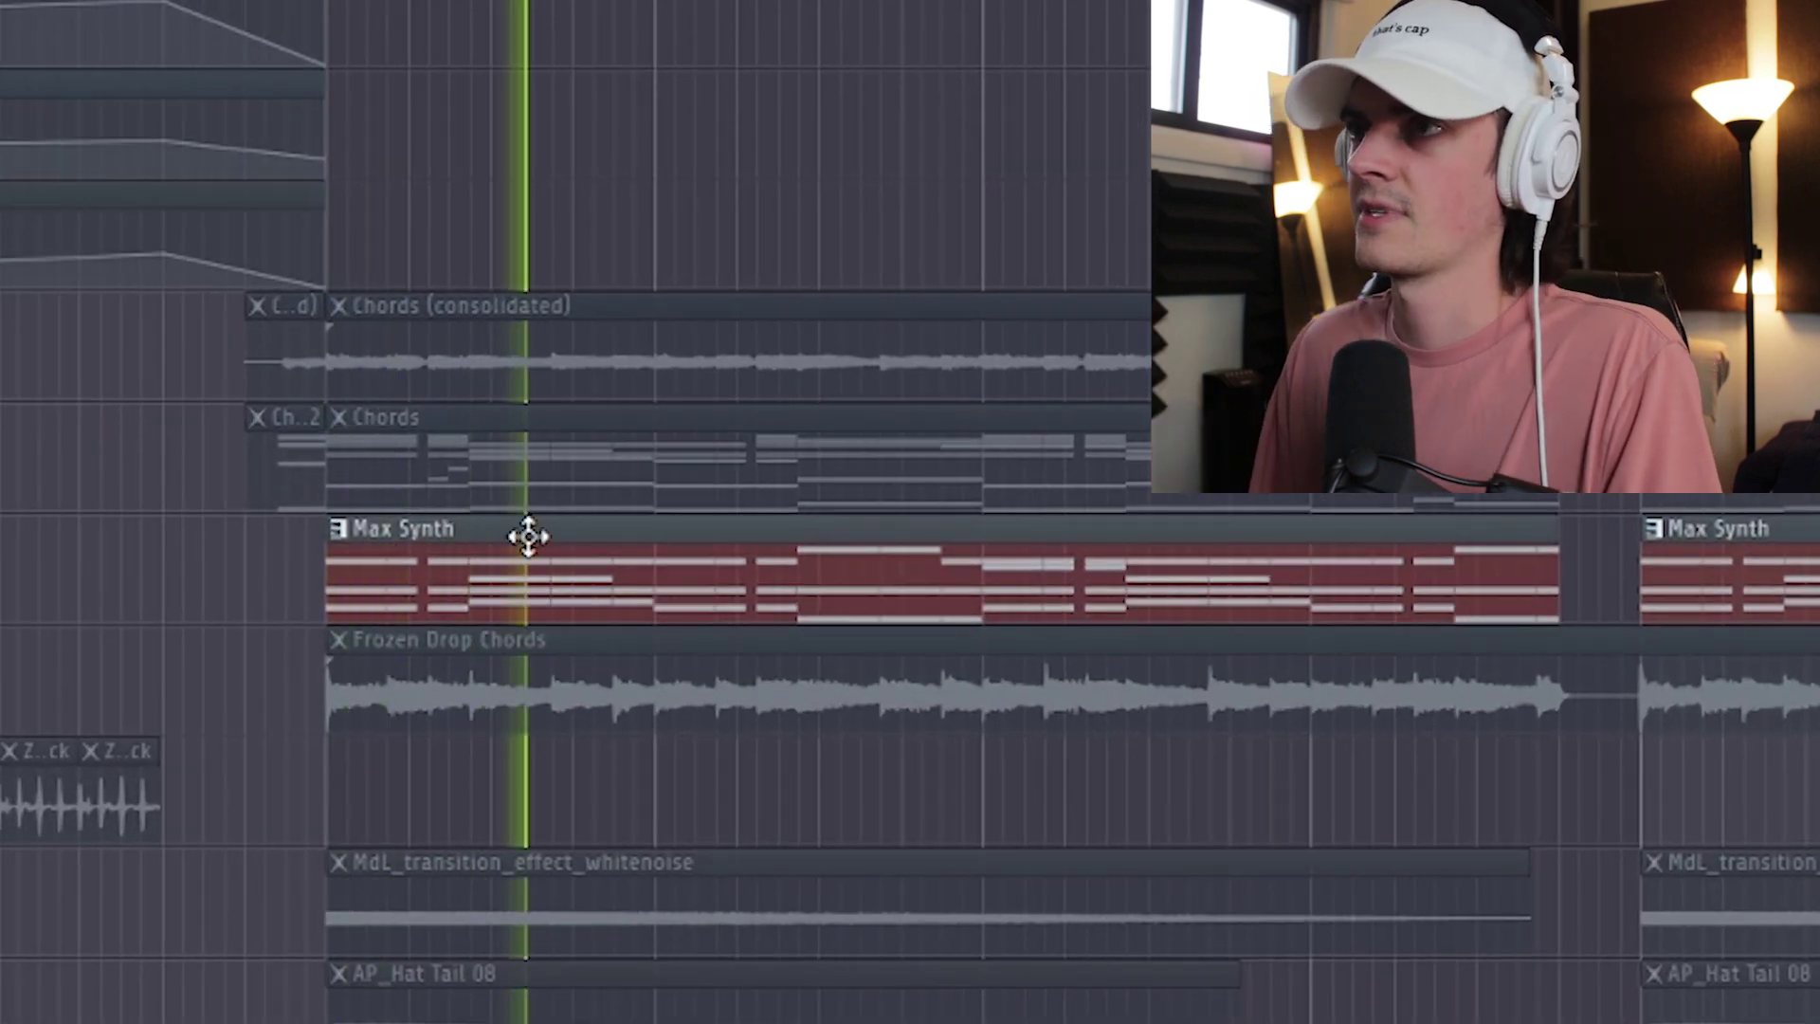
key(space)
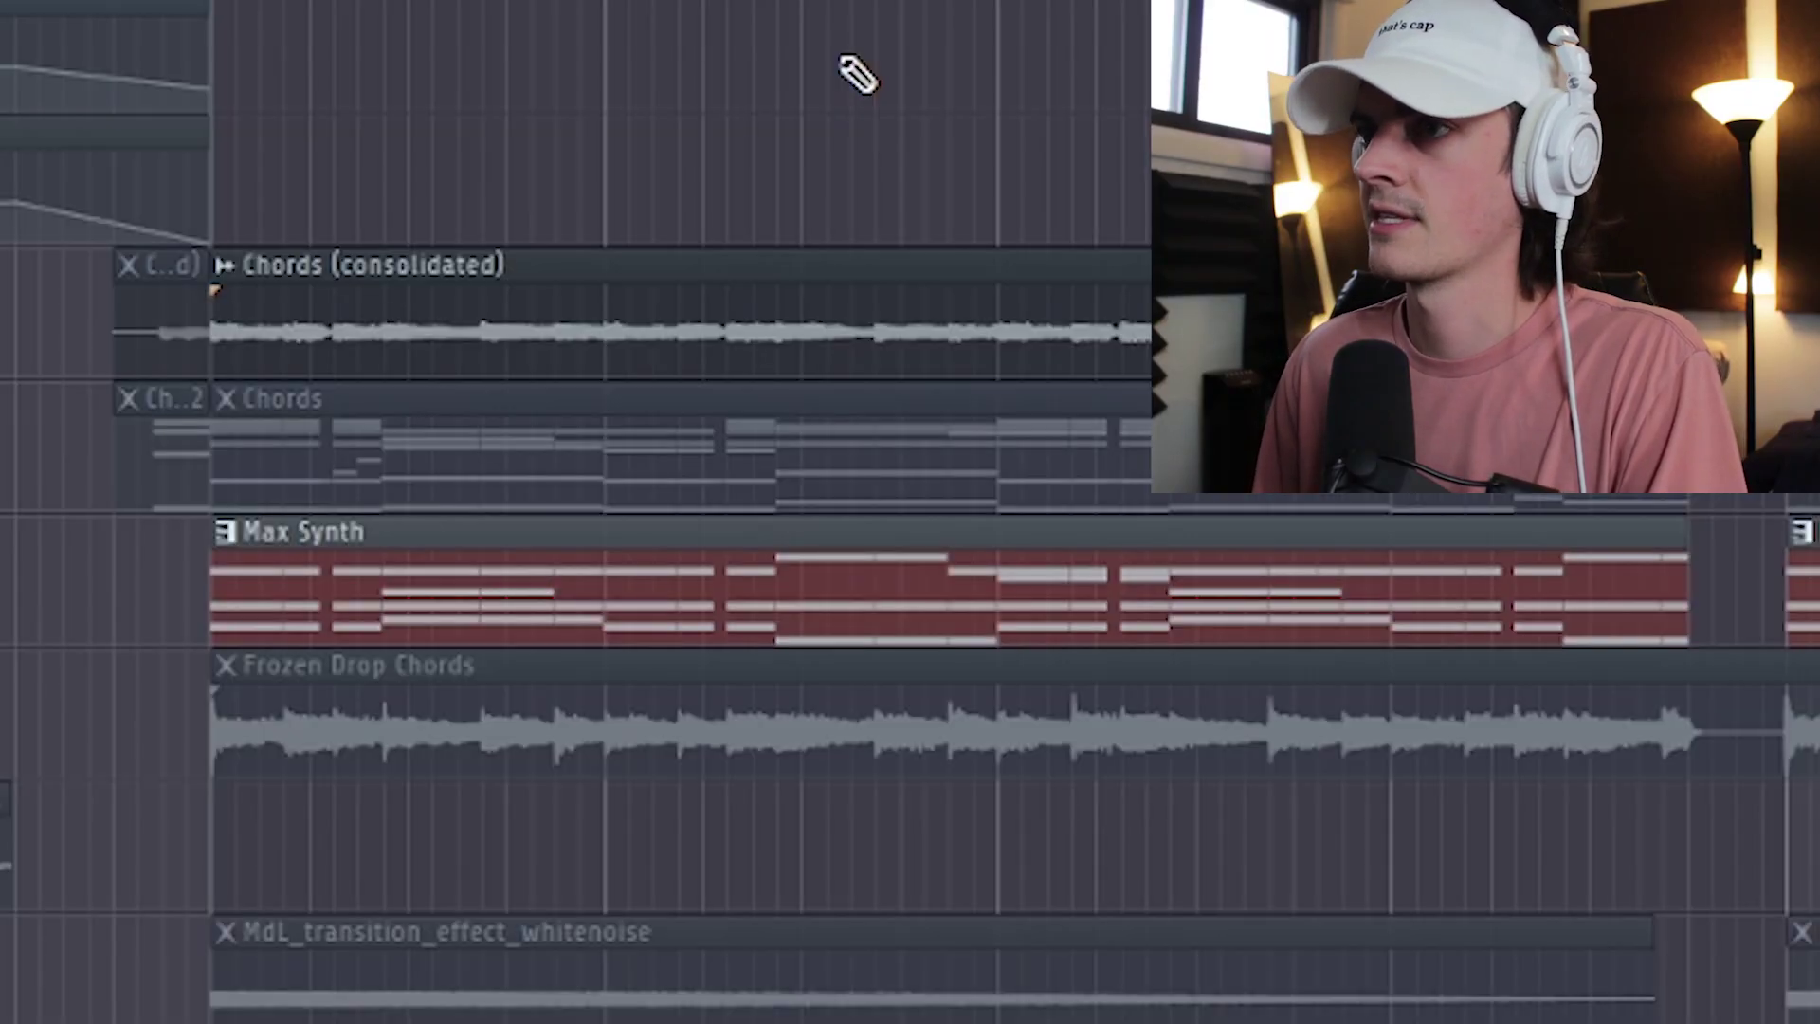
key(space)
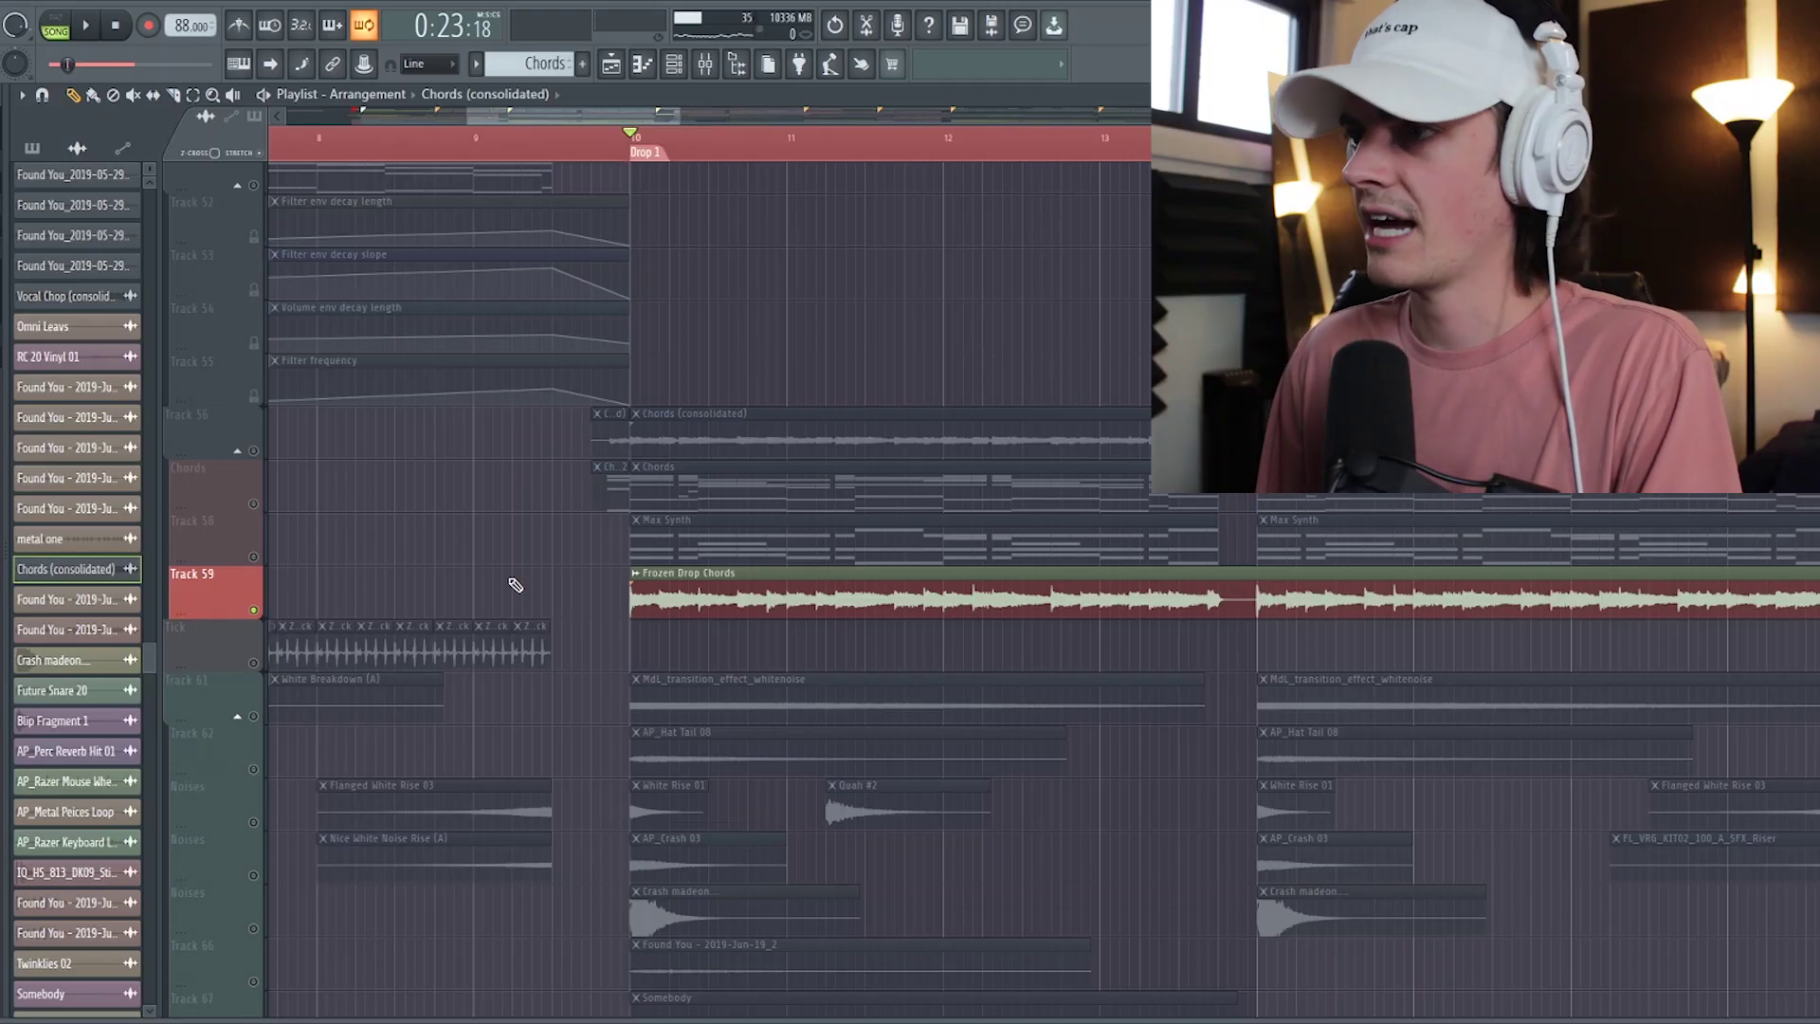
- Select the Max Synth and two Chords clips, then play them from the Drop 1 marker at bar 10
scroll(527, 581, down, 2)
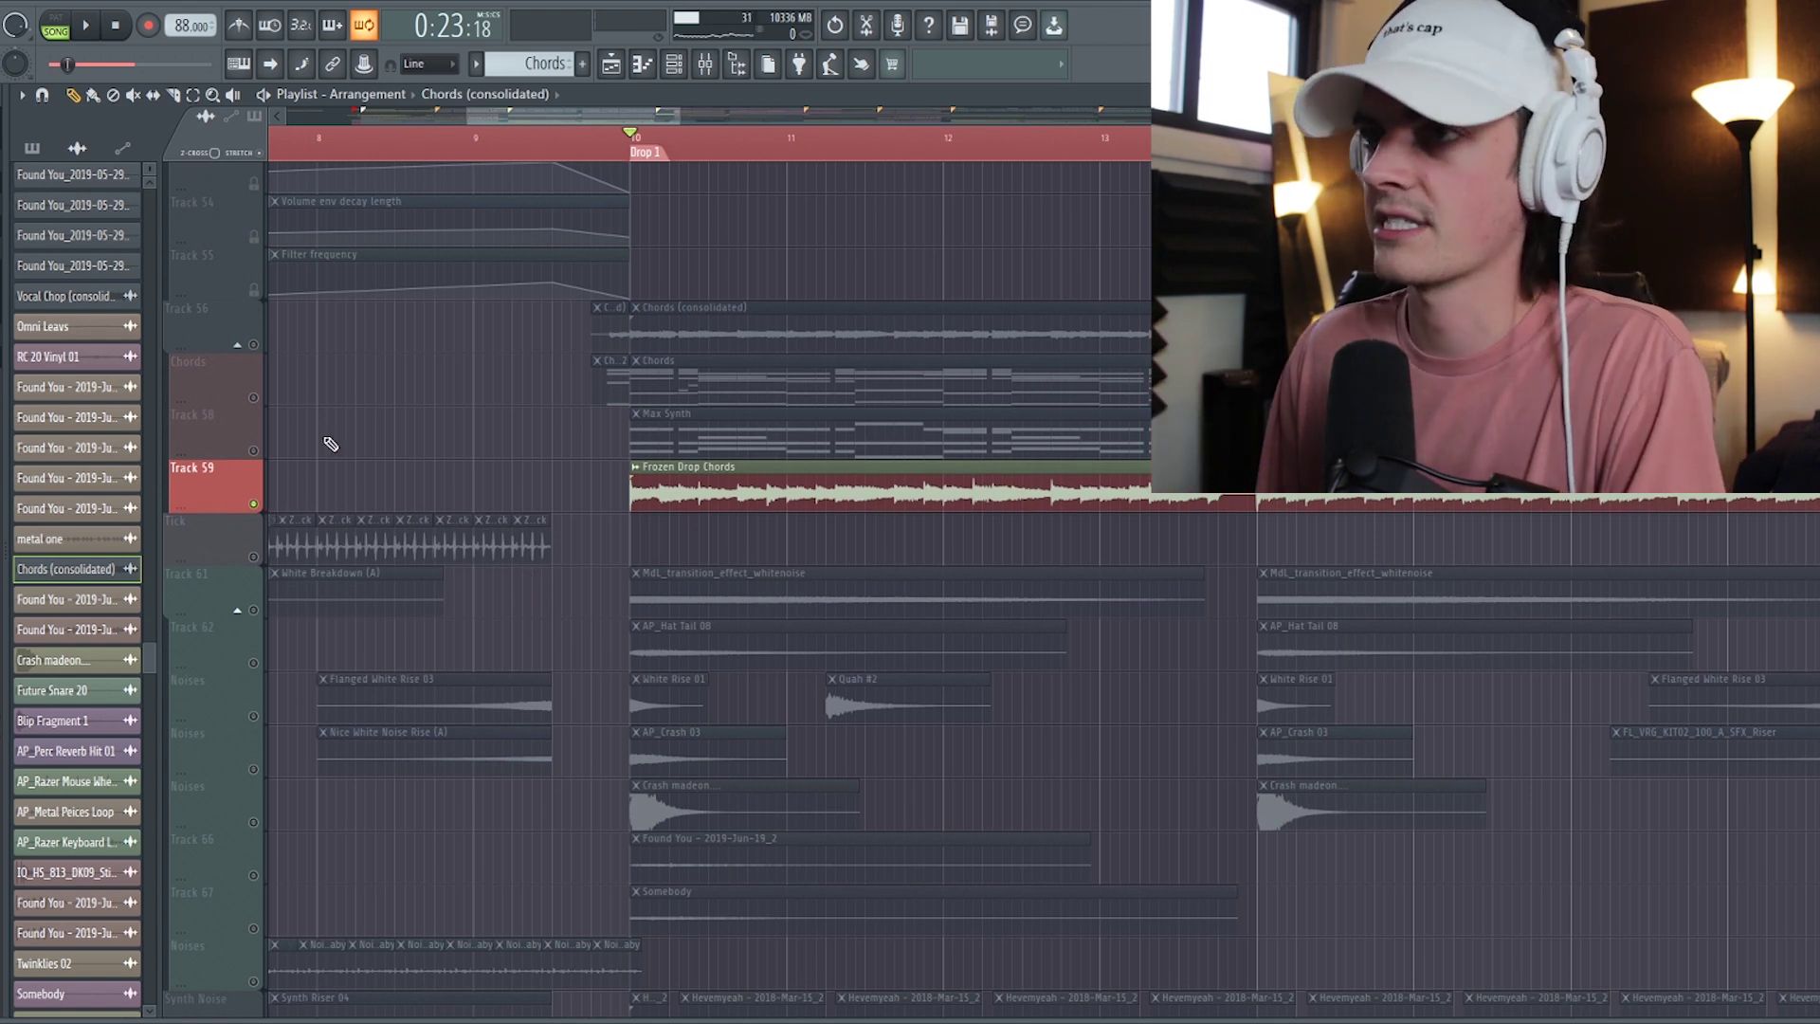
key(F9)
key(F9)
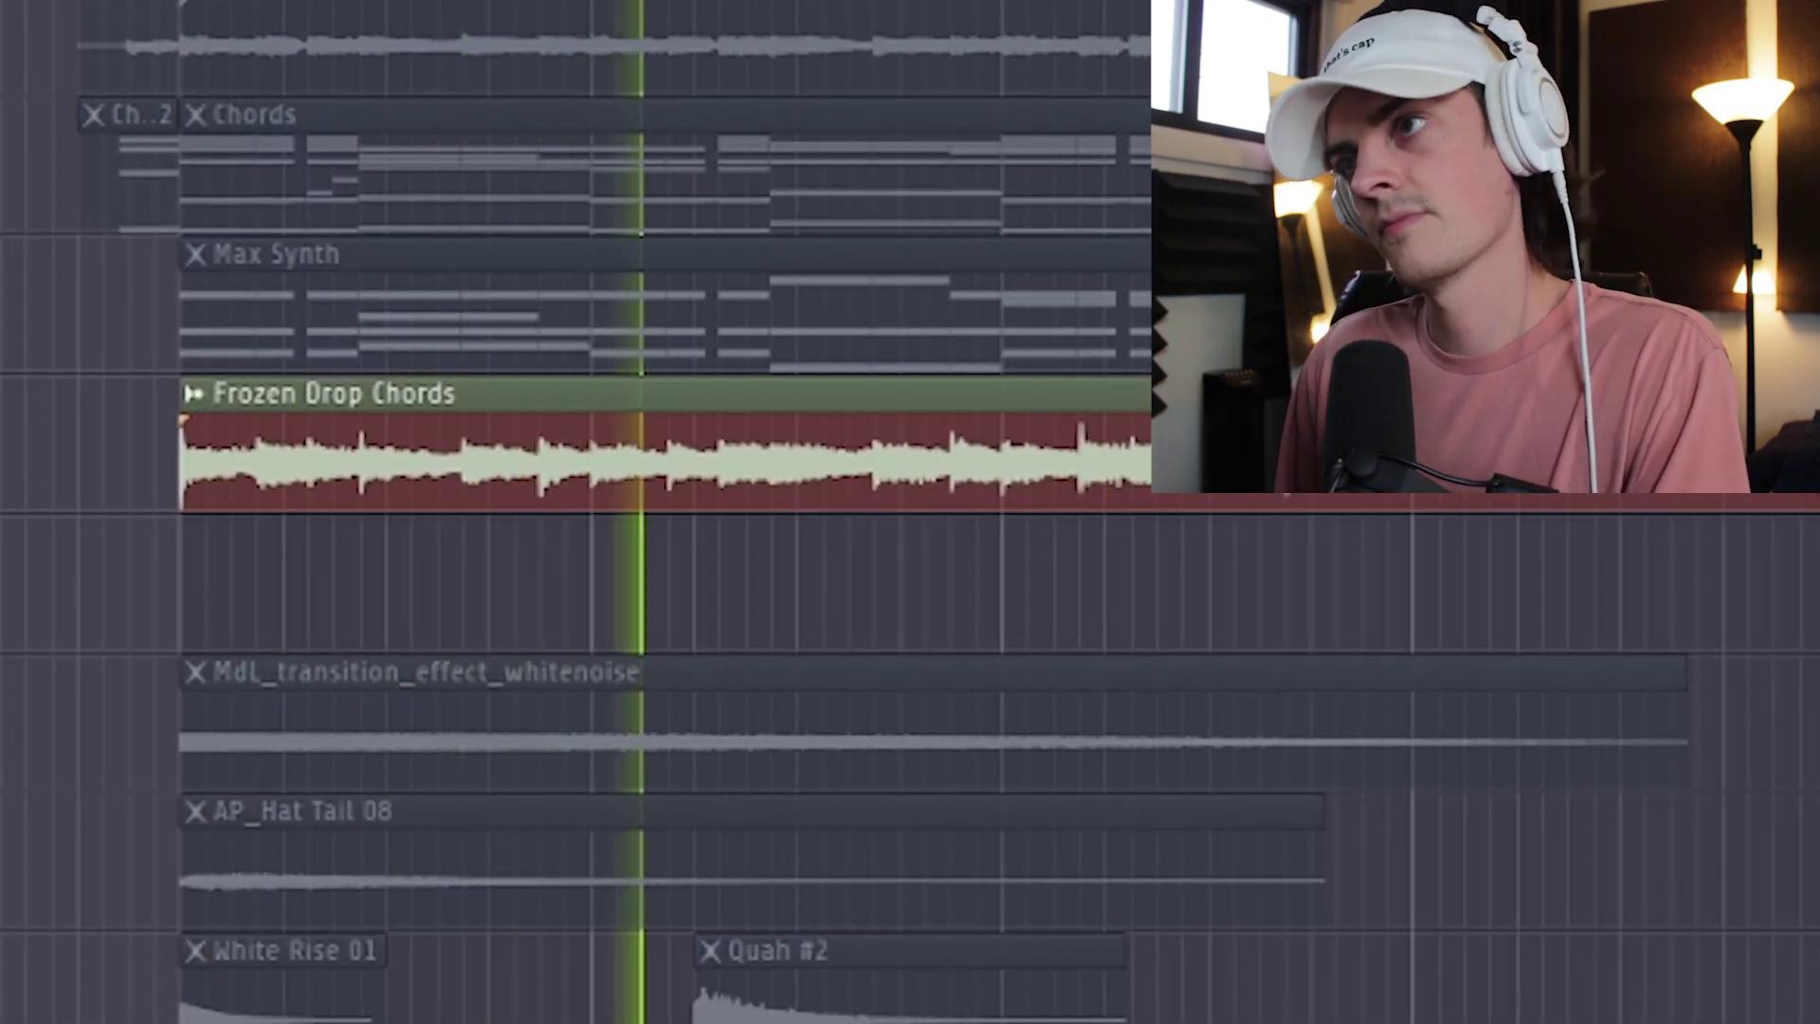
key(space)
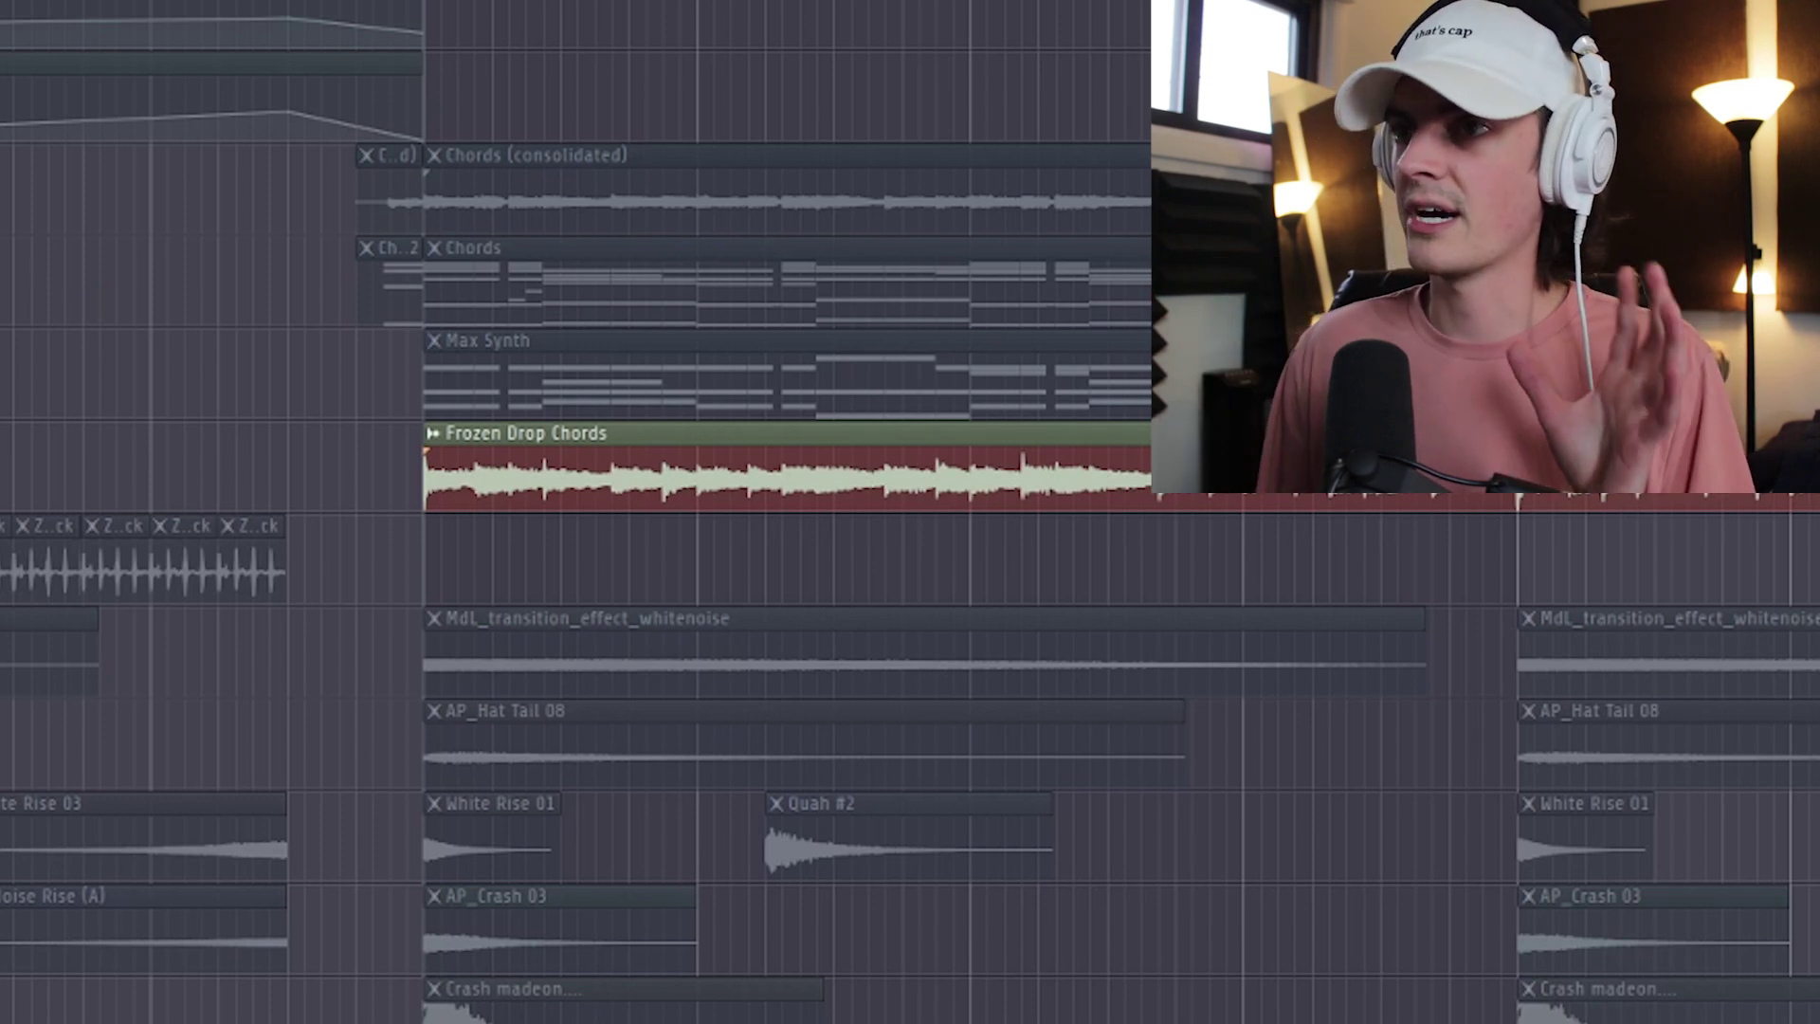
click(786, 379)
click(787, 285)
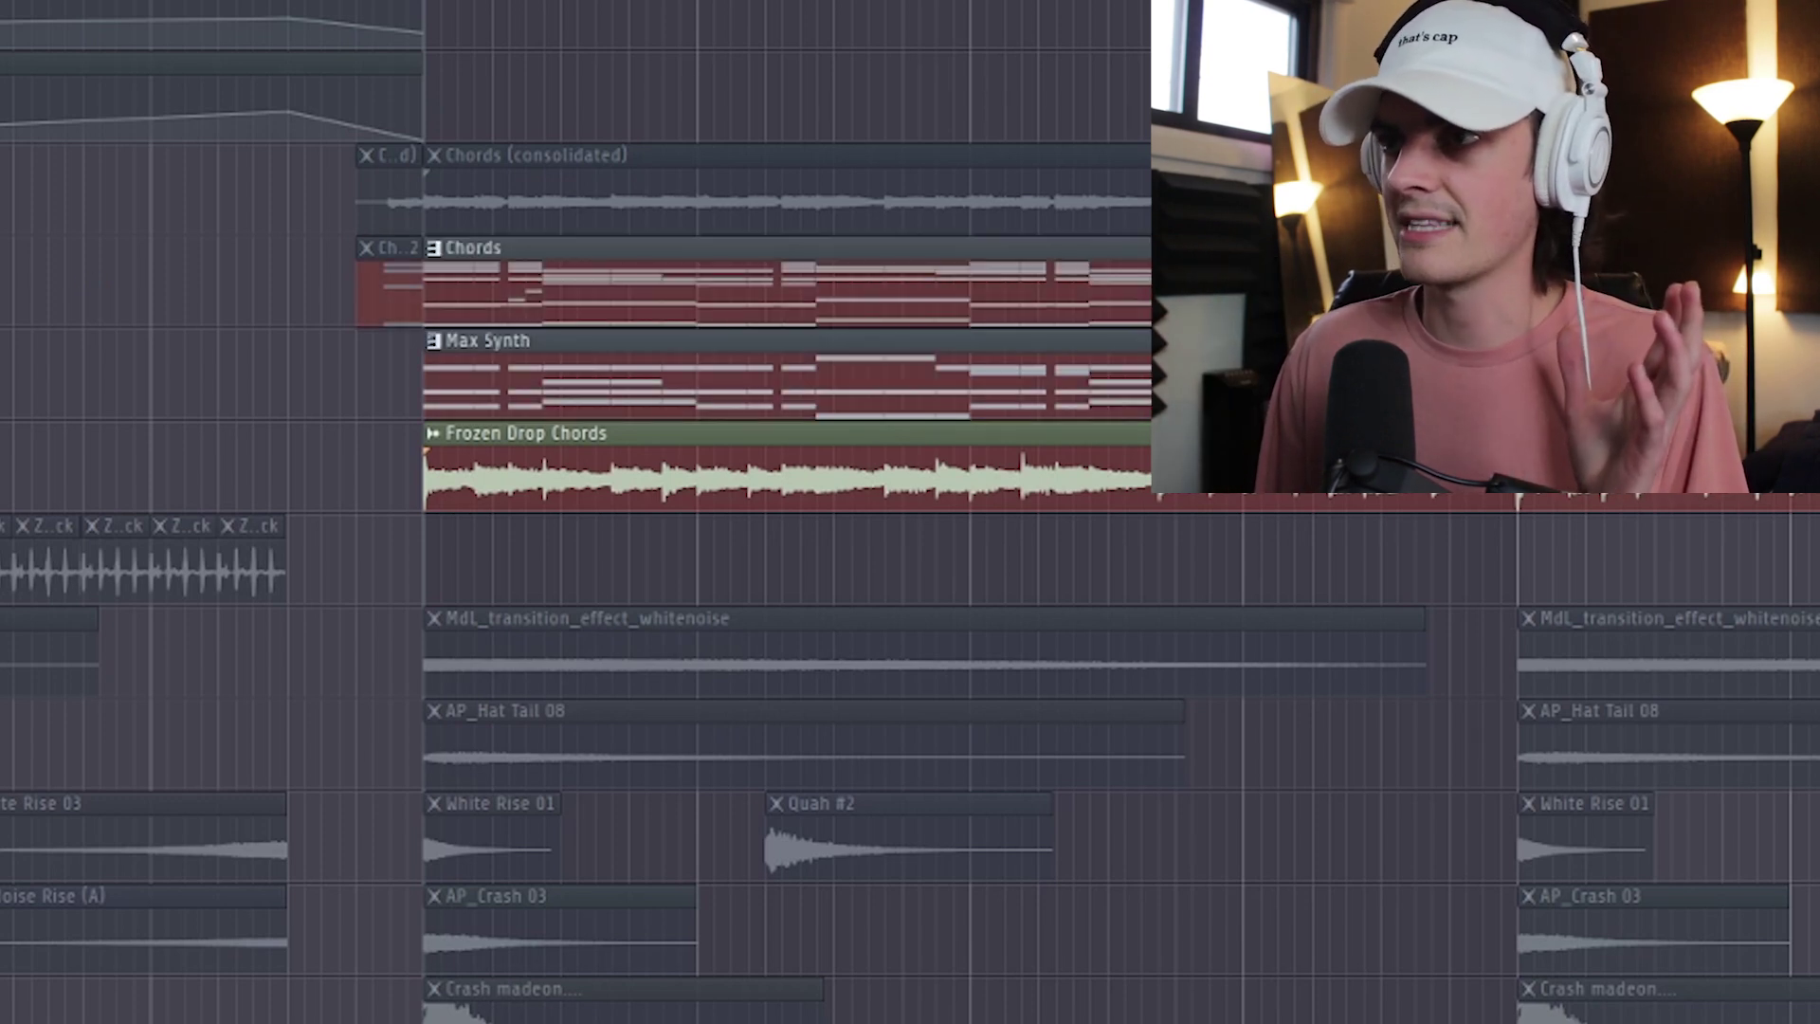
click(787, 201)
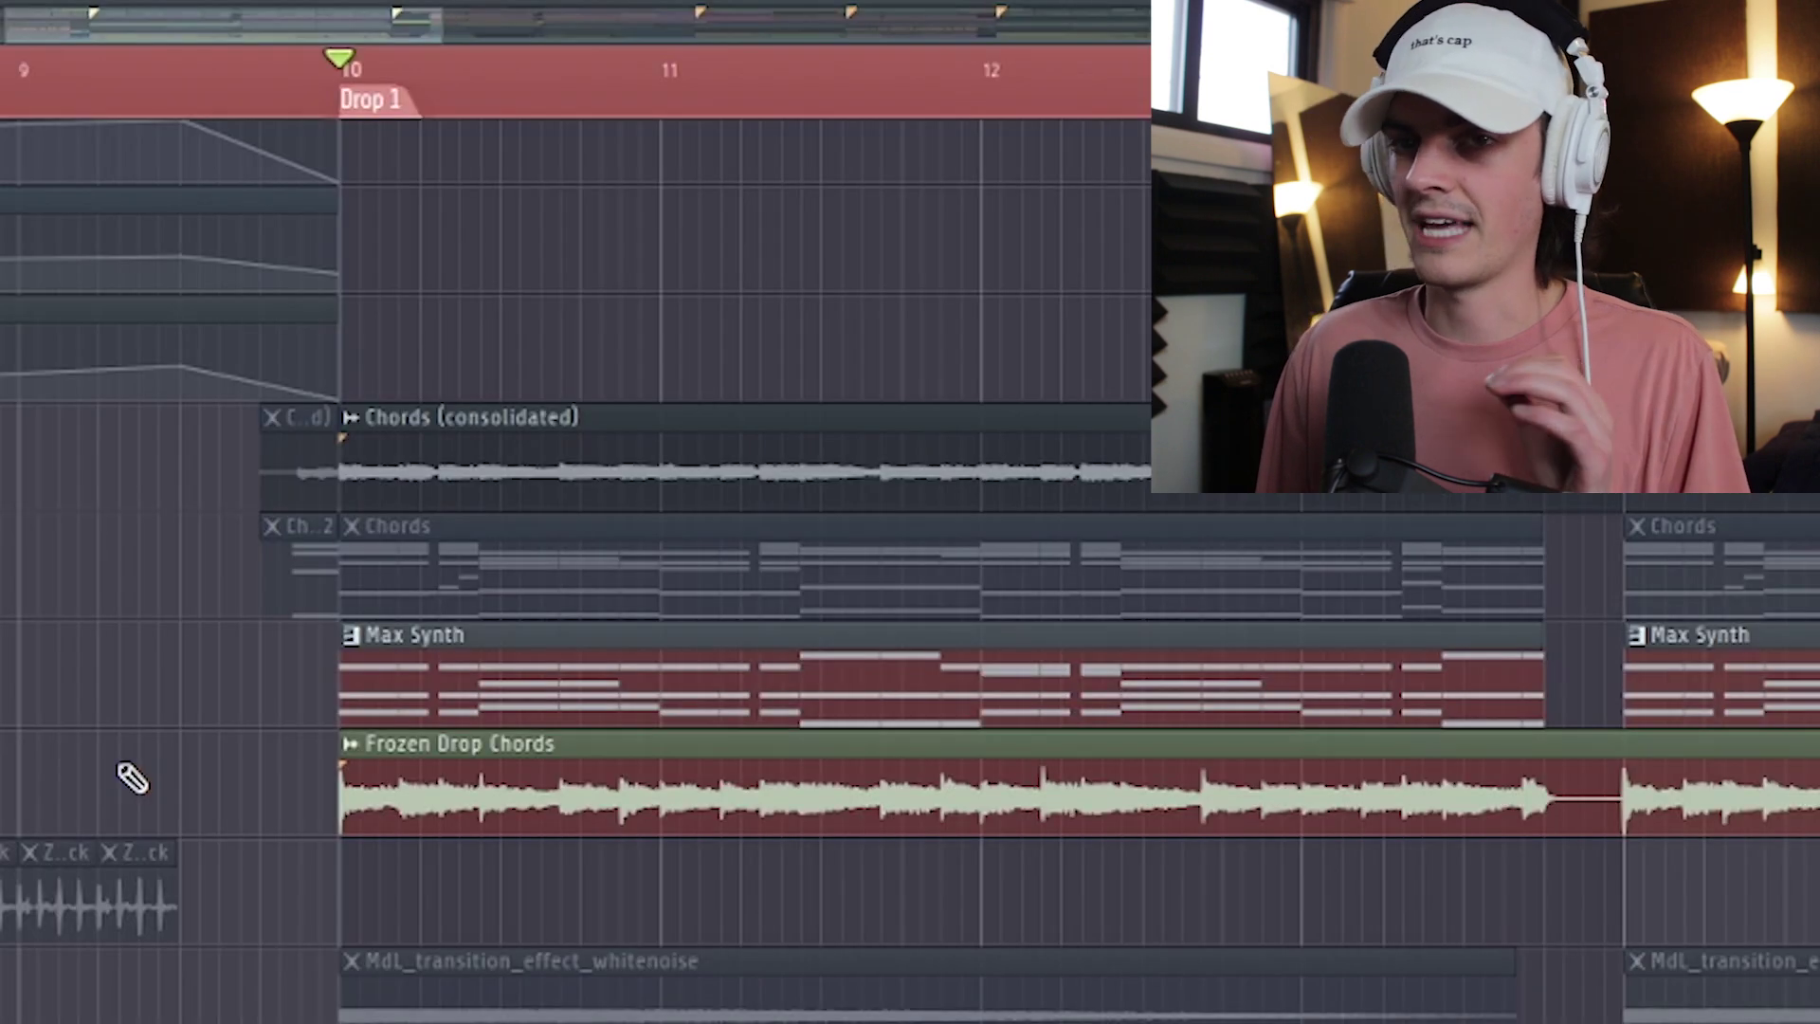
key(space)
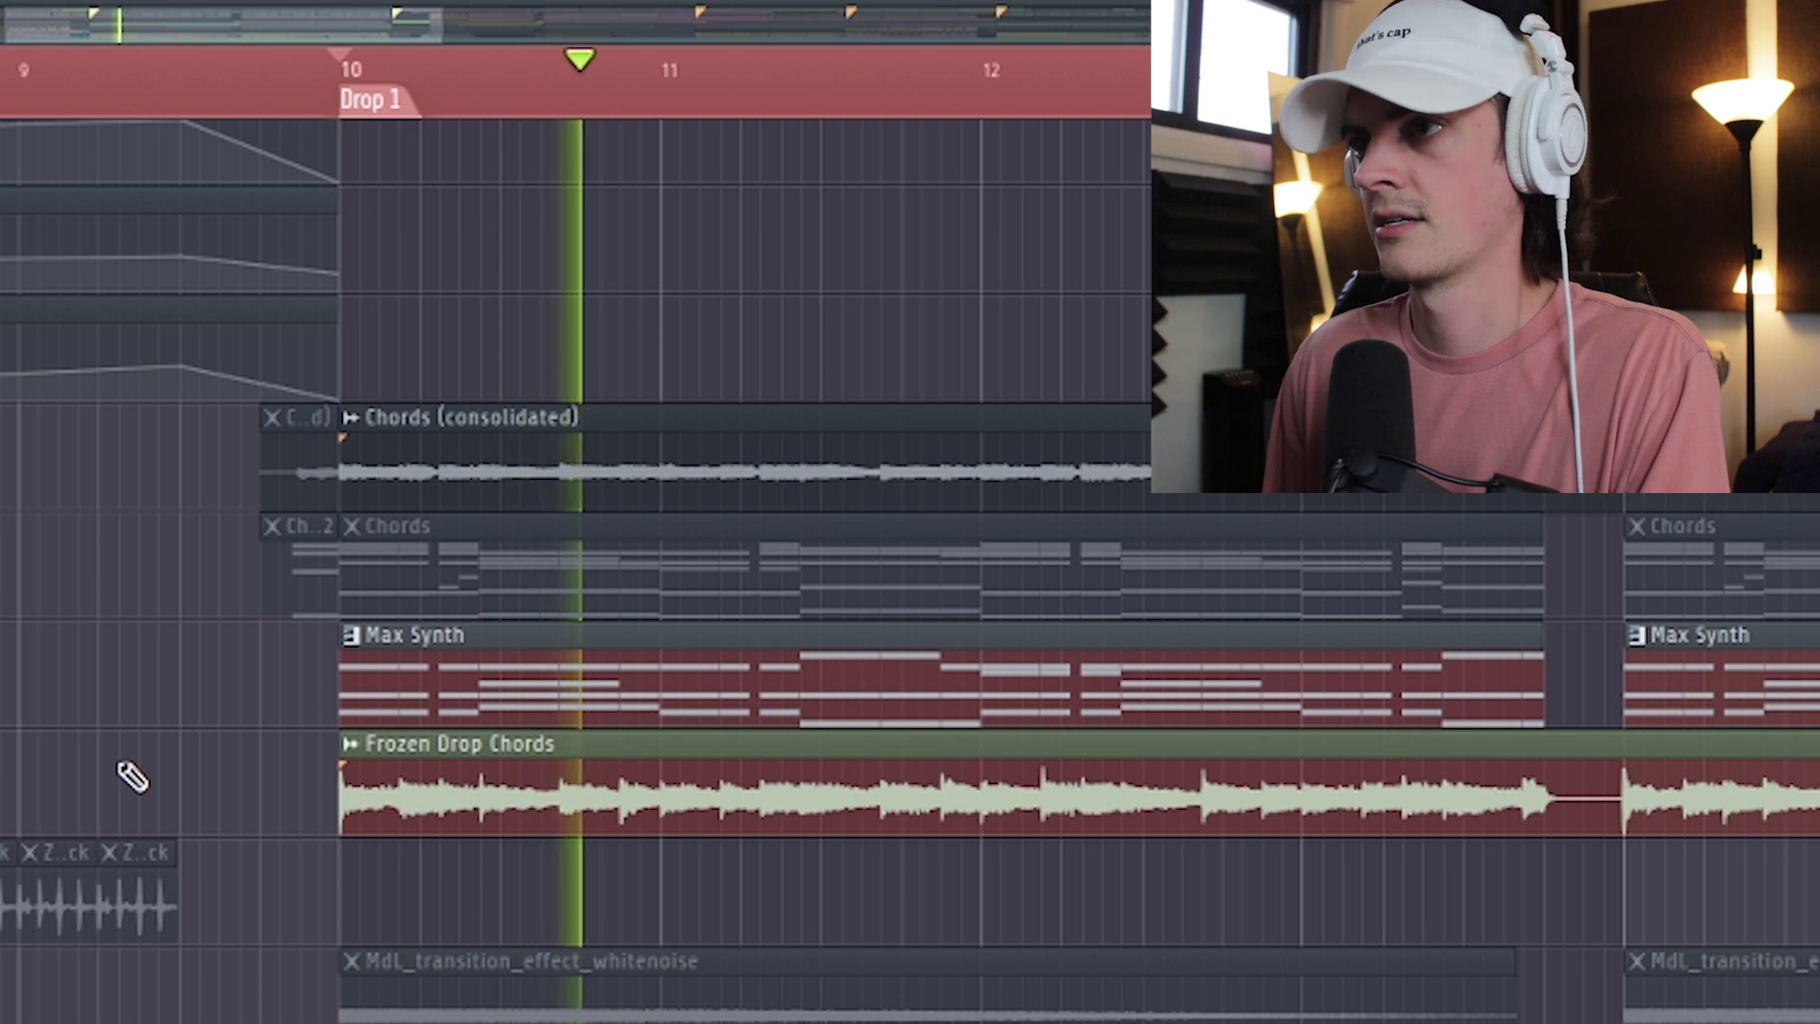
key(space)
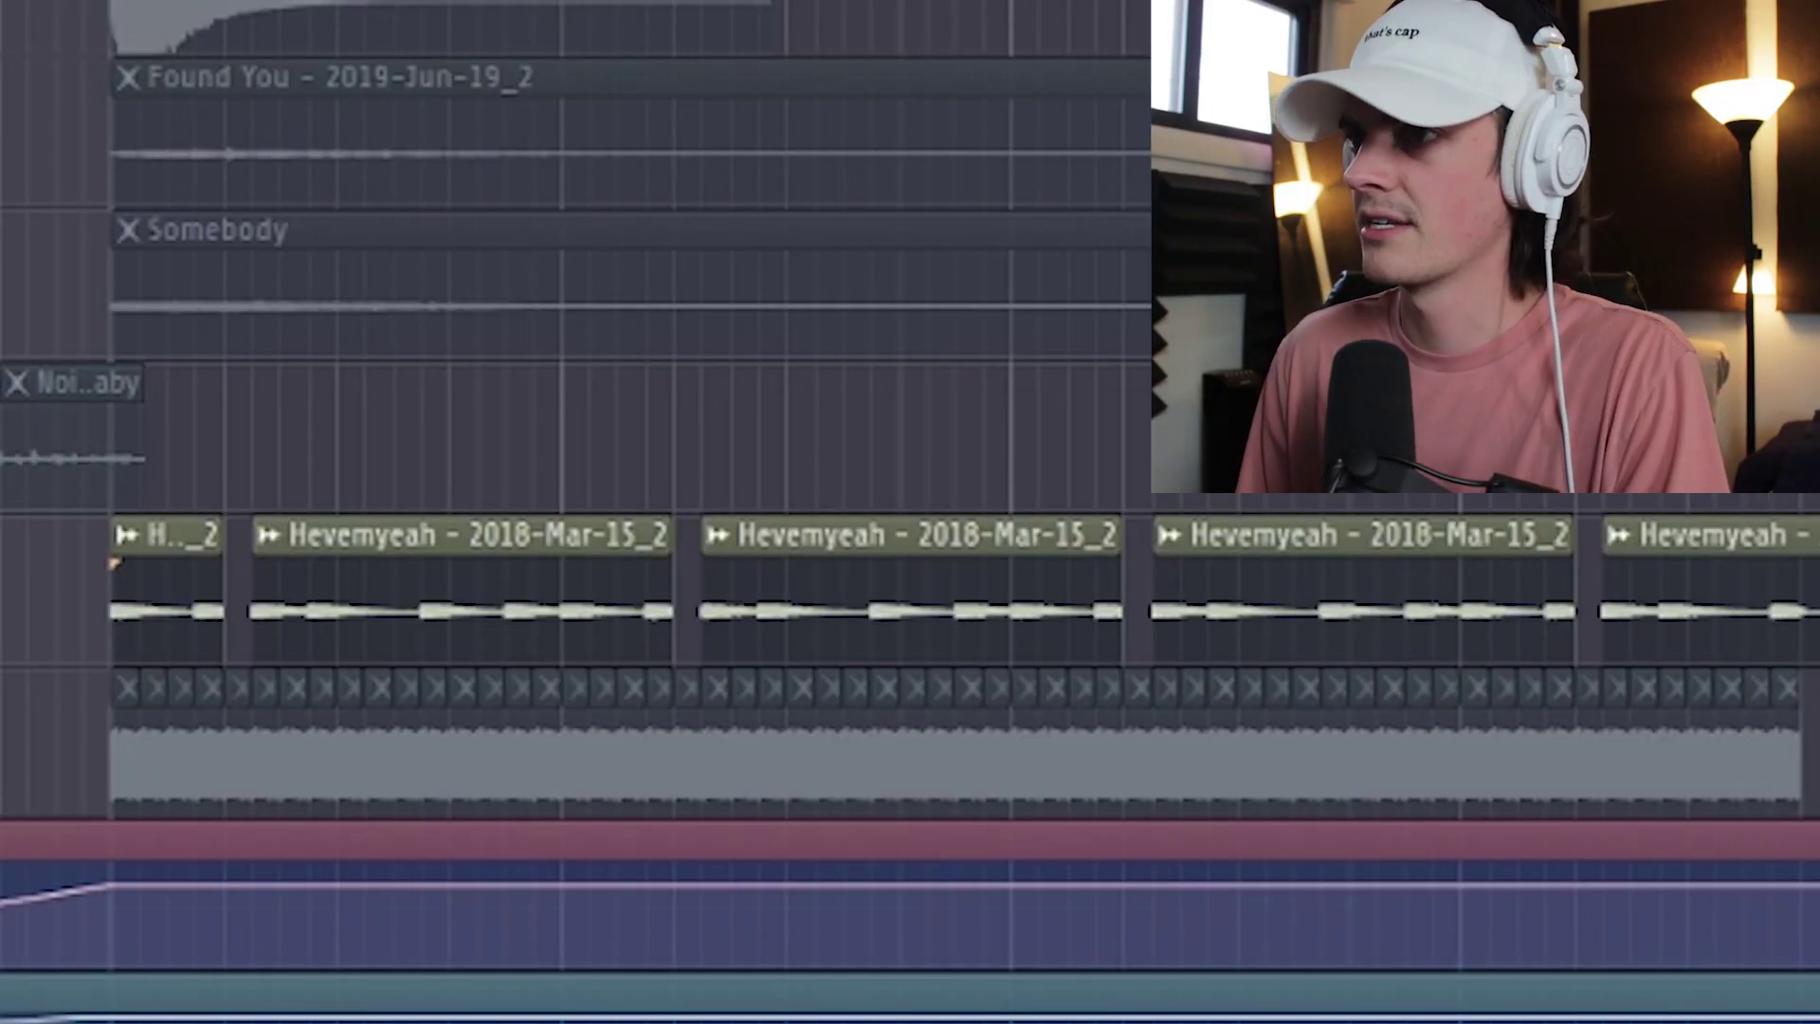
- Play through the drop's noise layers, then select Track 58's Max Synth clips and play them
key(space)
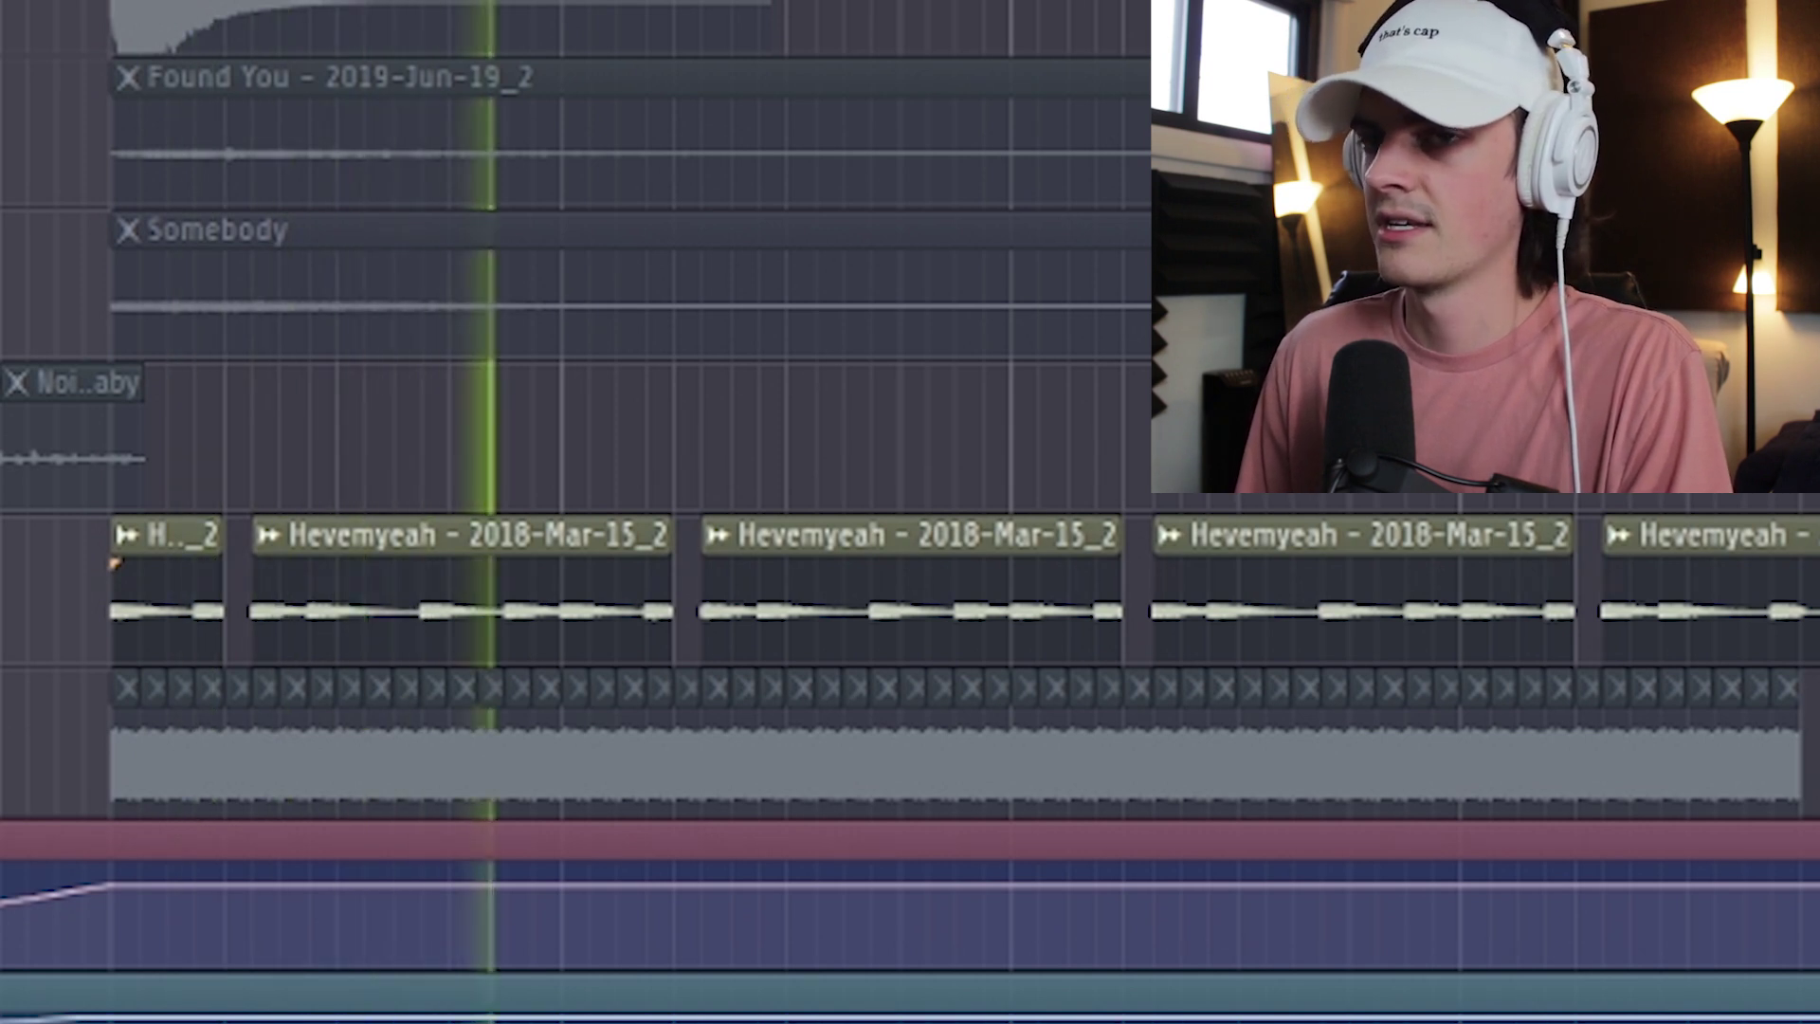
key(space)
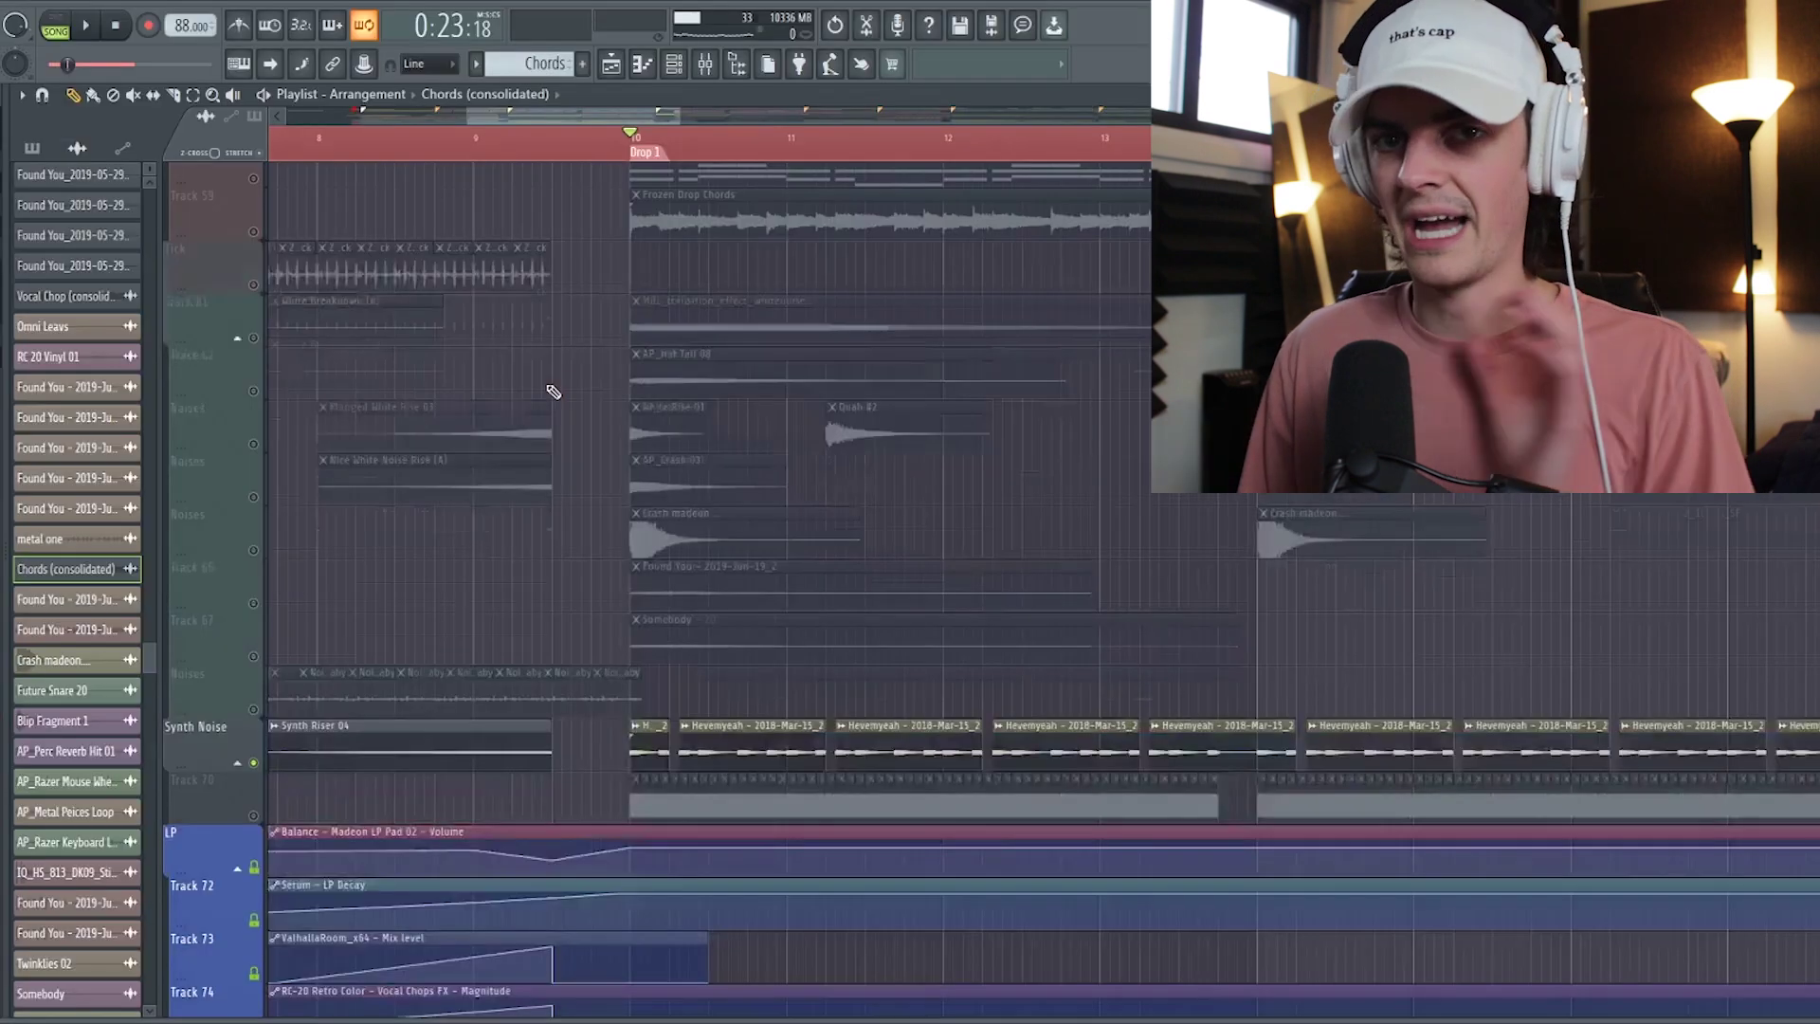
scroll(553, 396, up, 6)
click(254, 591)
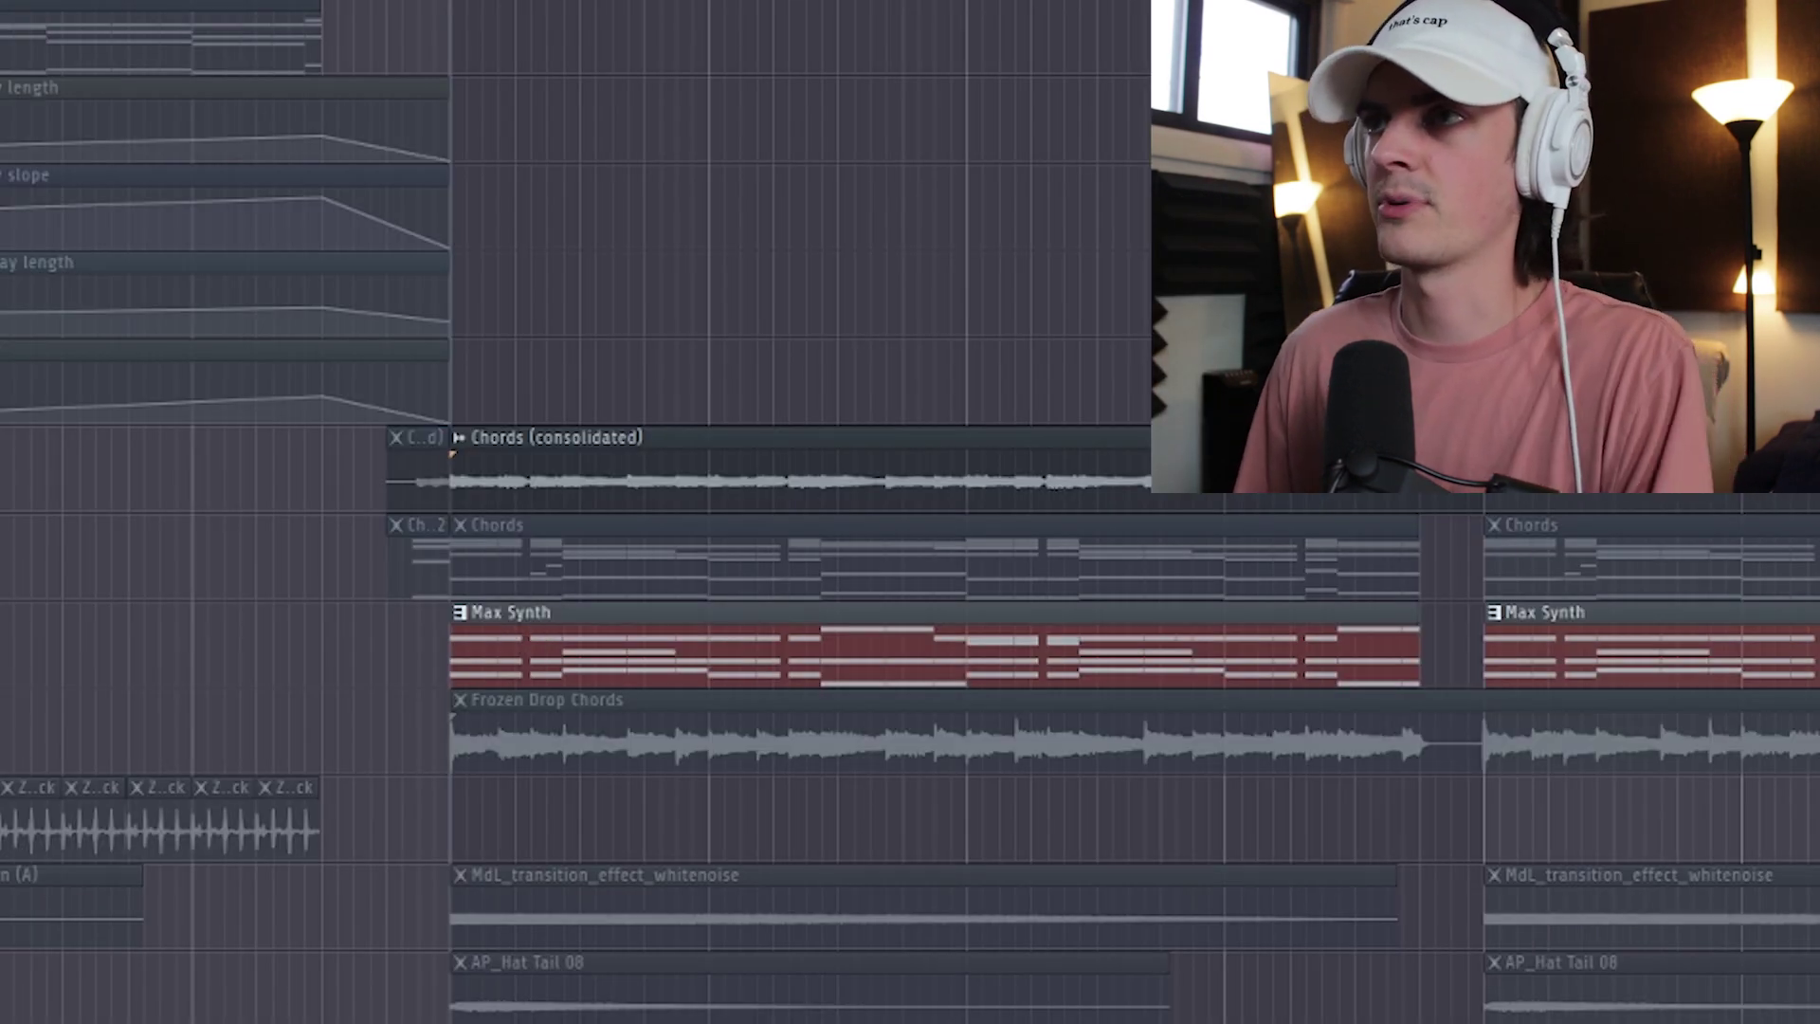
key(space)
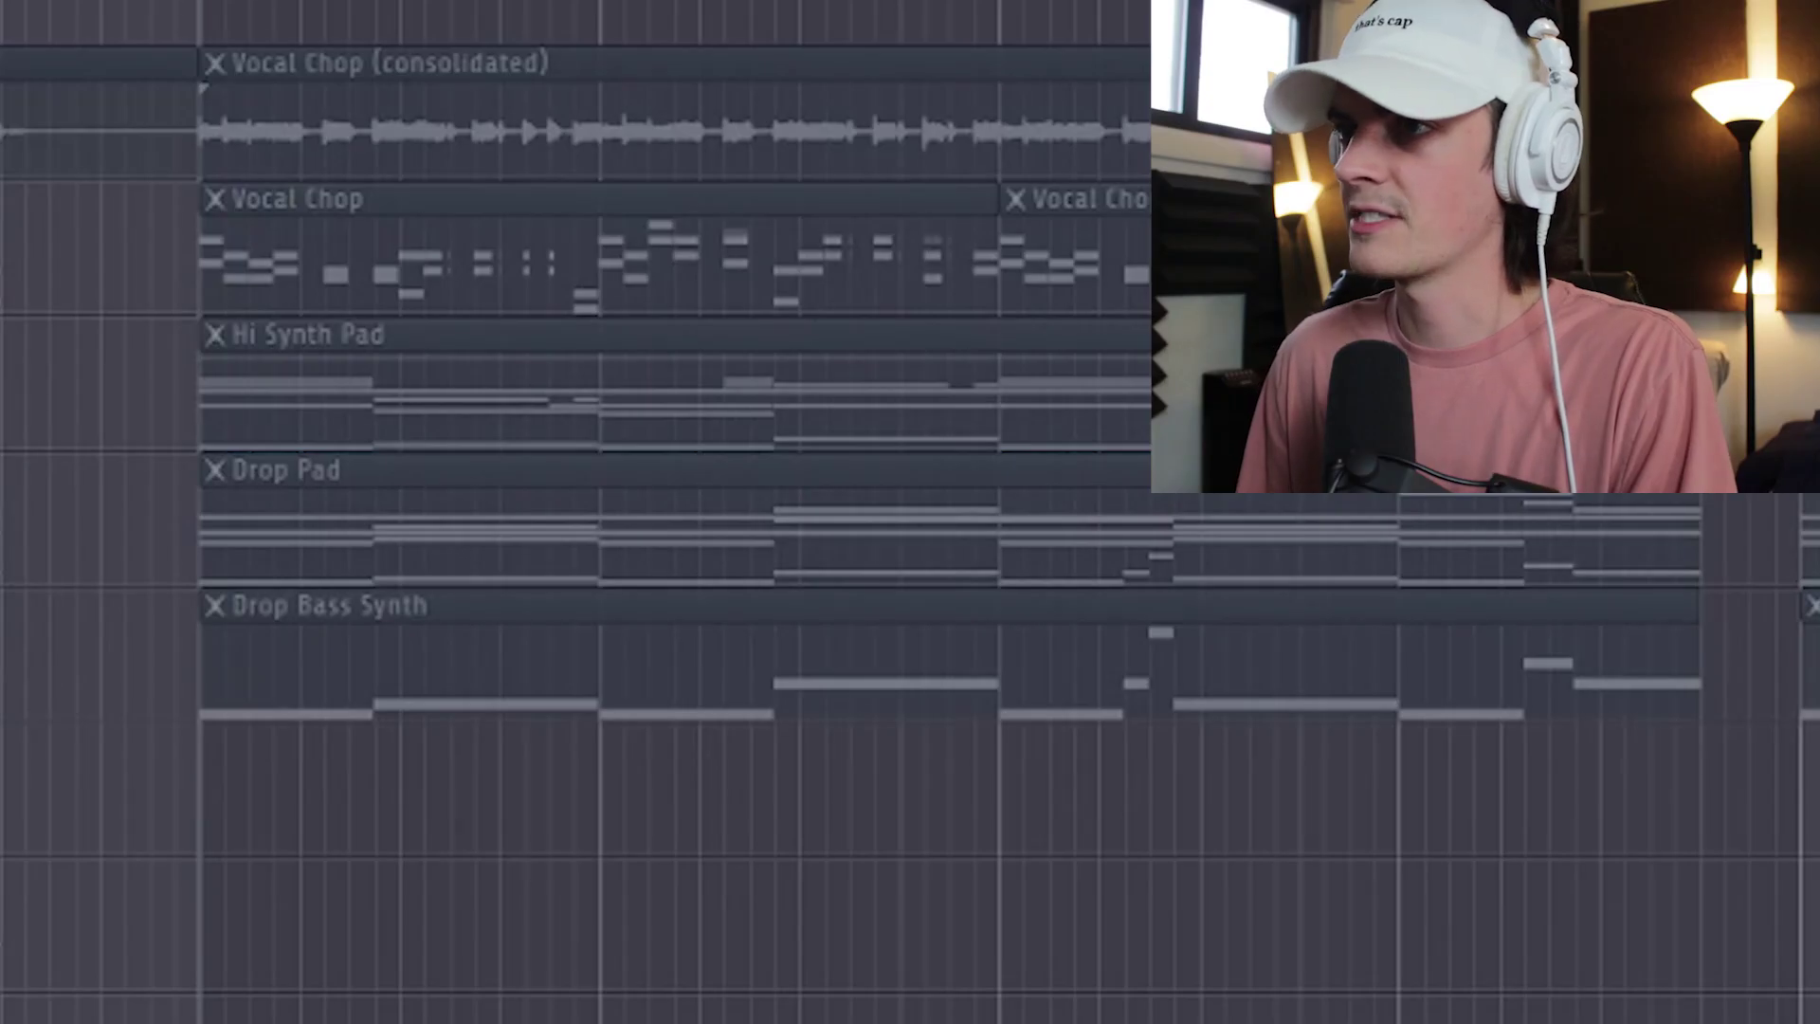
- Replay Drop 1 several times to hear Hi Synth Pad, Drop Pad and Drop Bass Synth with the vocal chops
key(space)
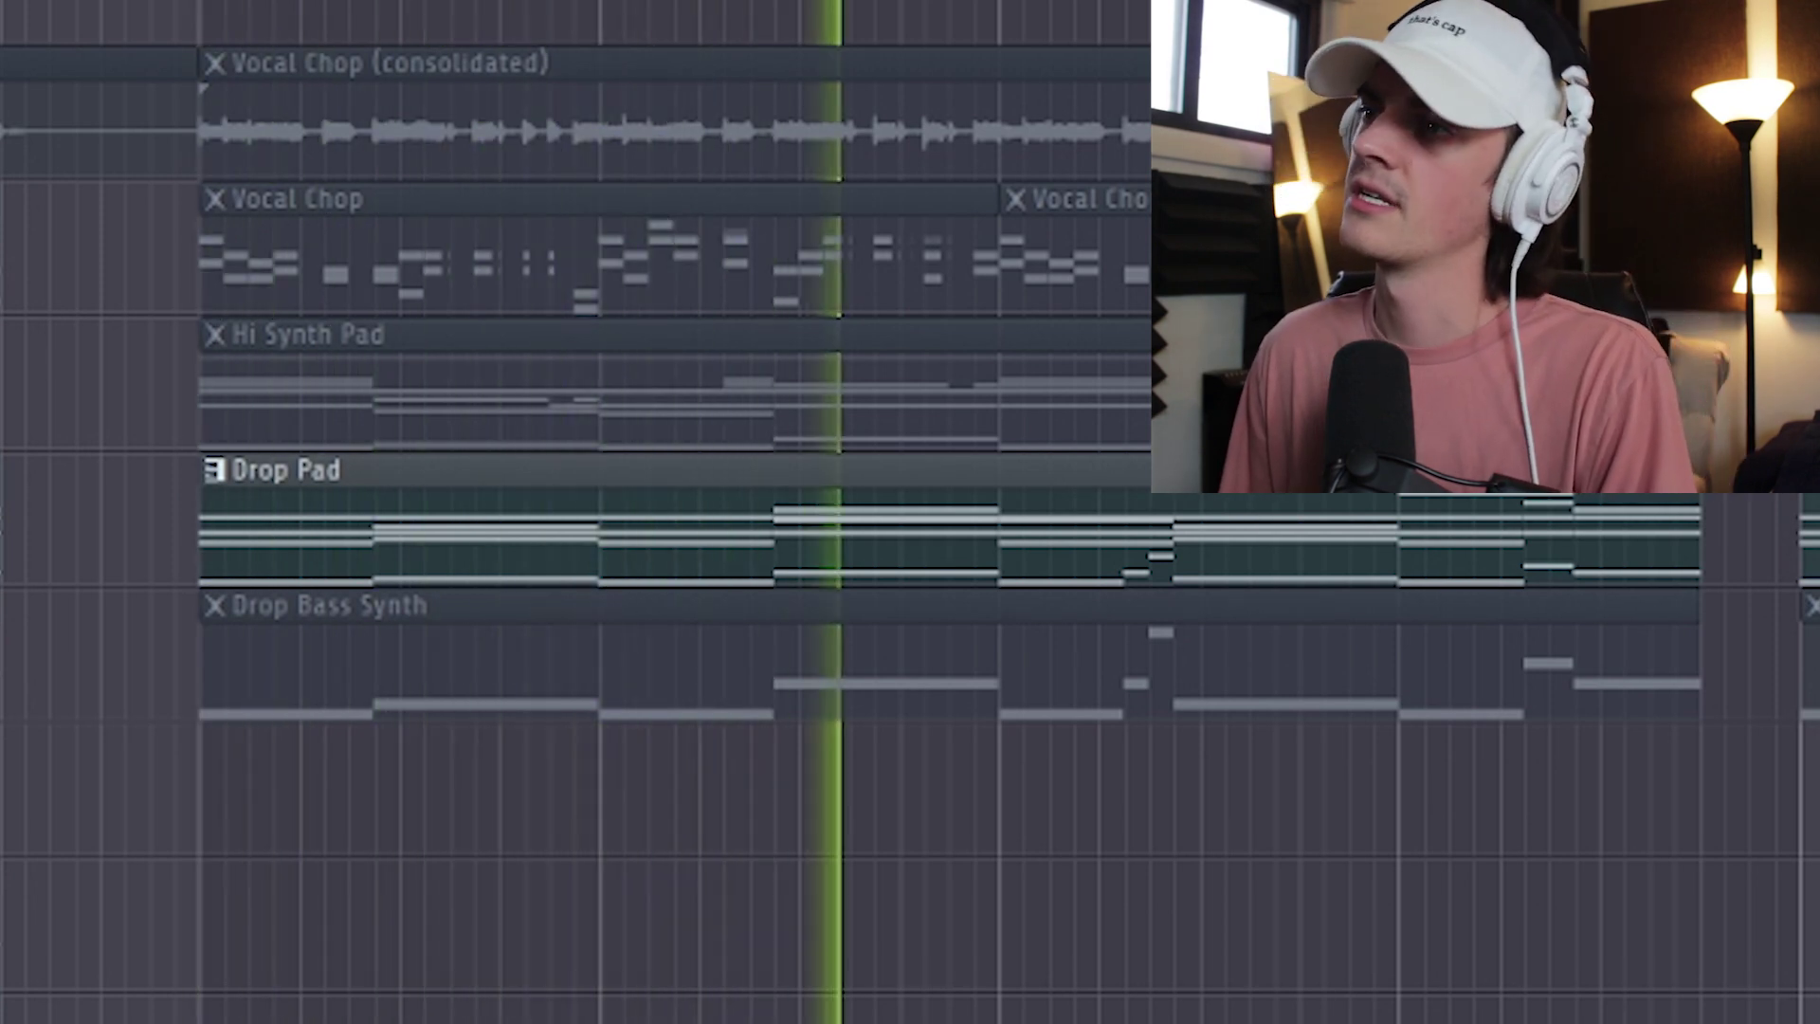
key(space)
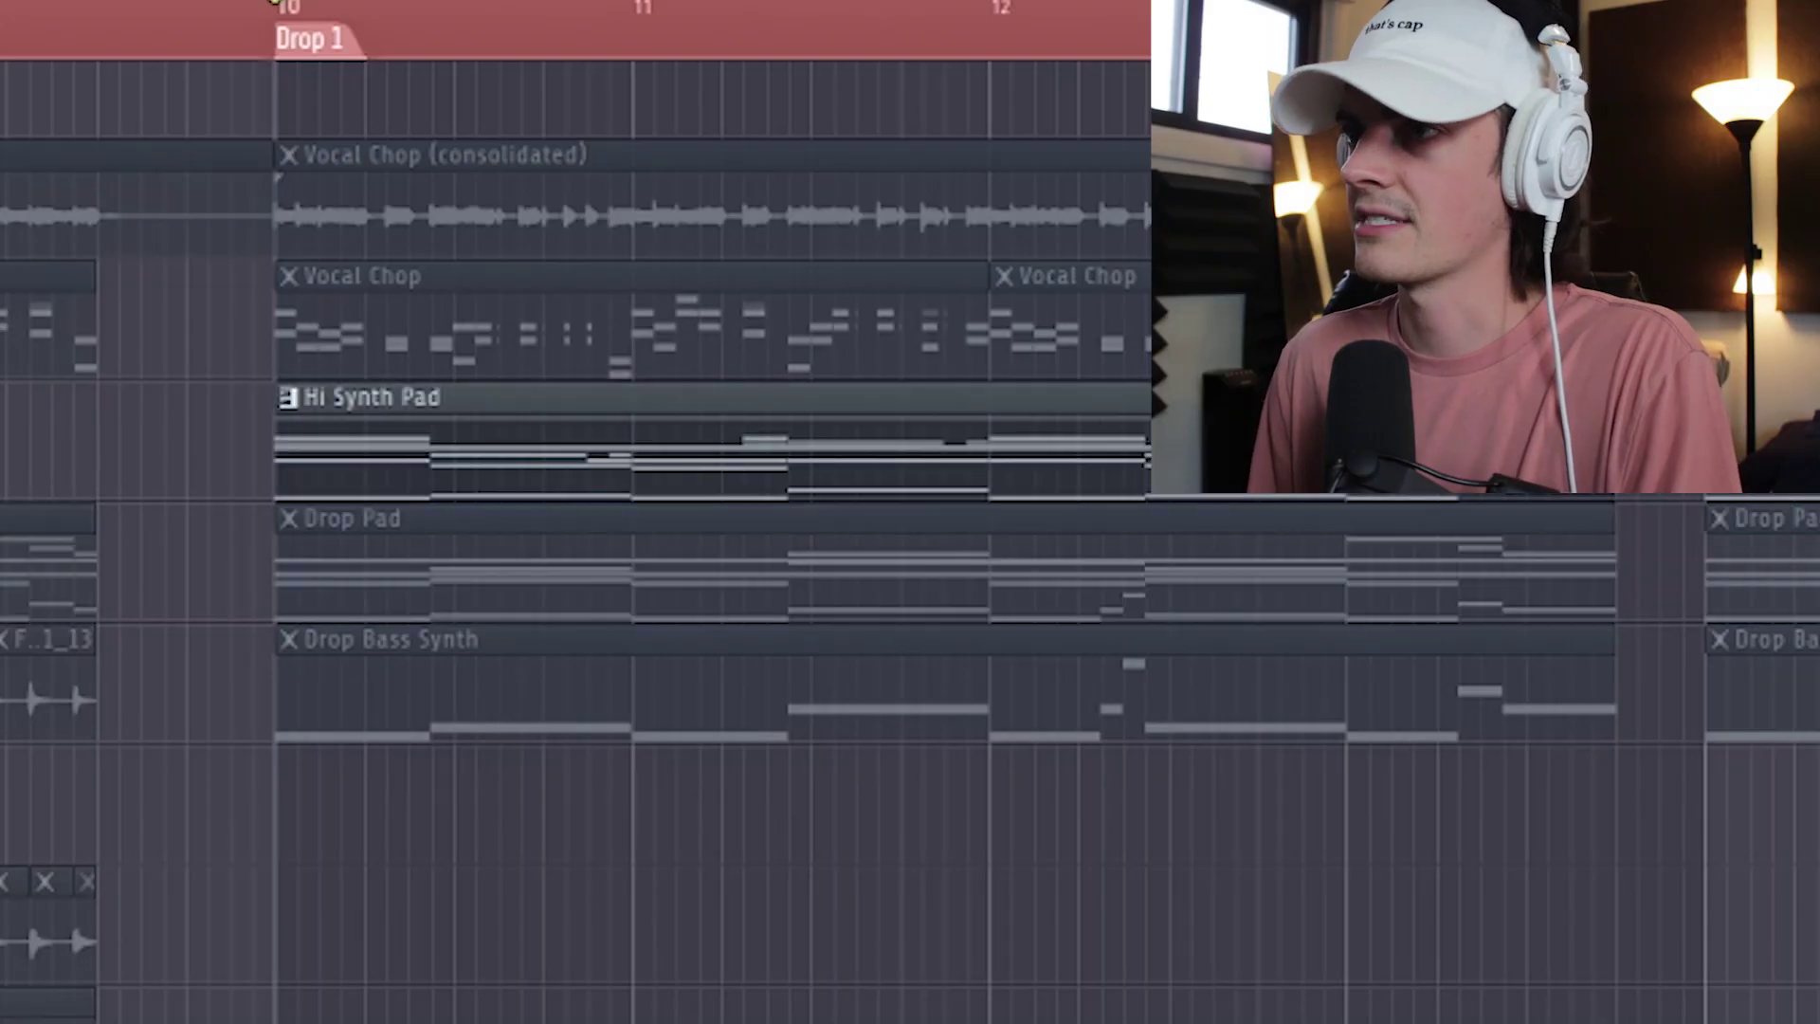
key(space)
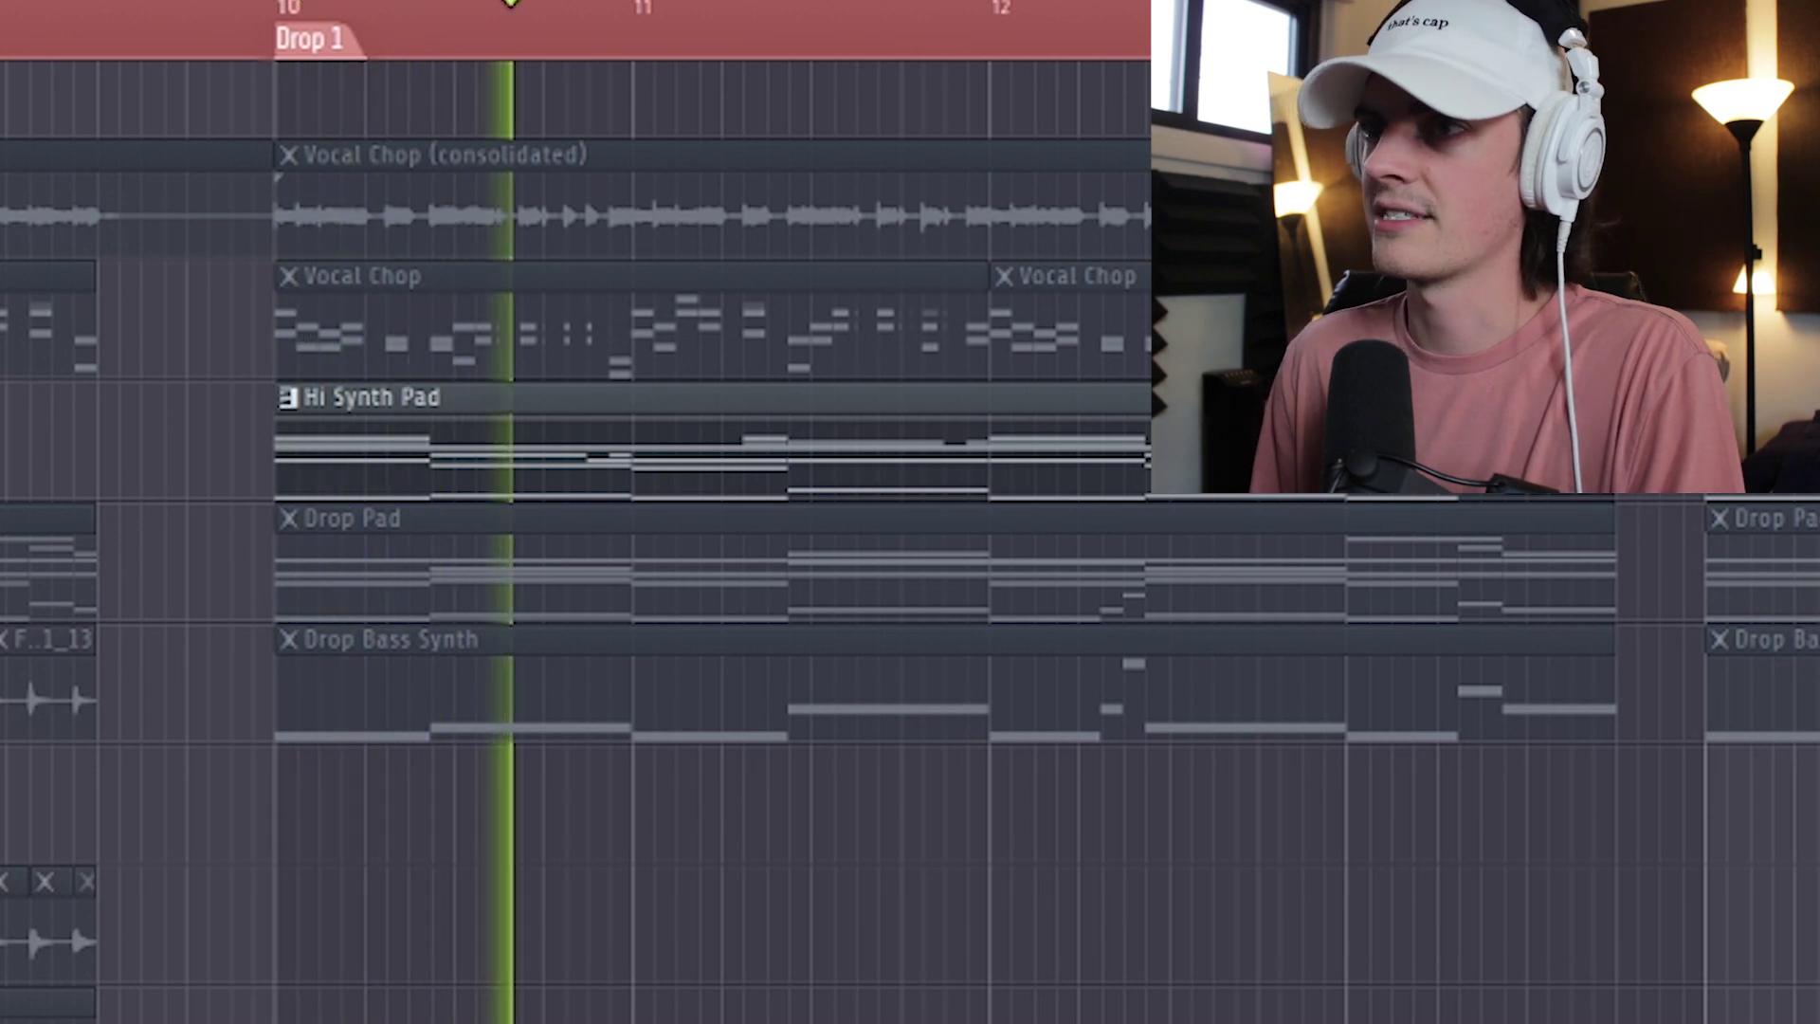
key(space)
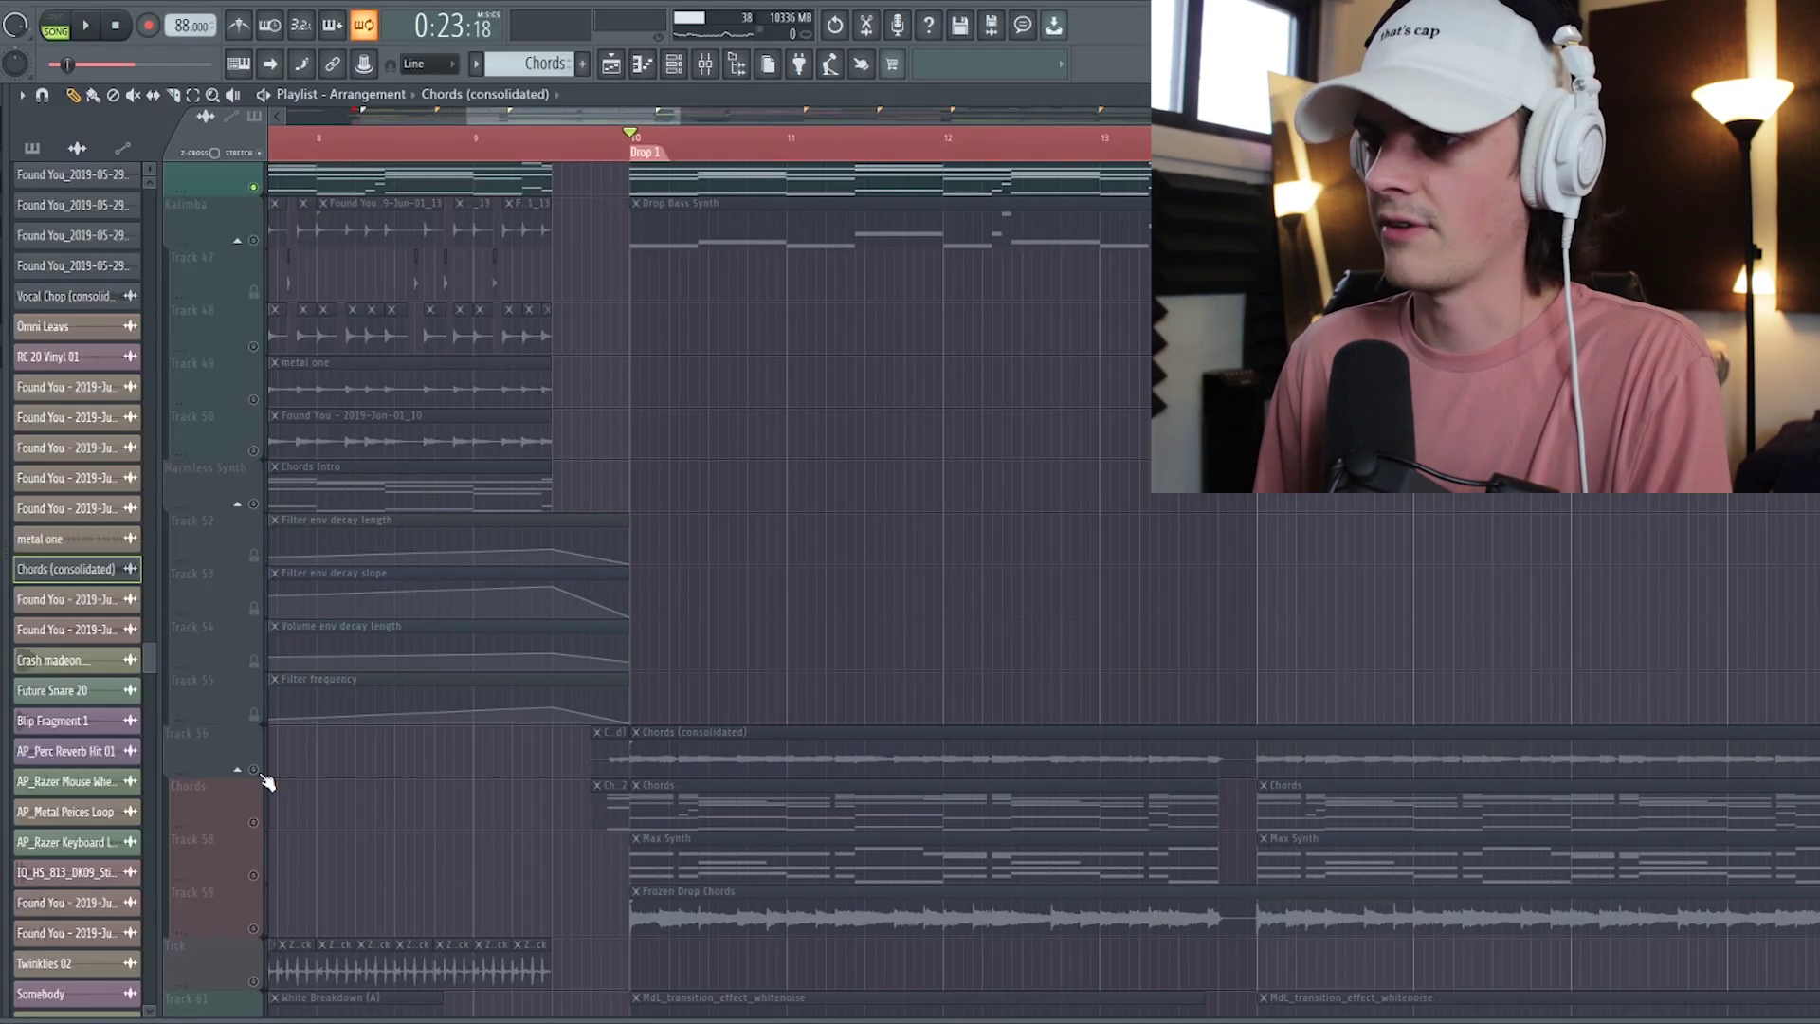
scroll(270, 883, down, 8)
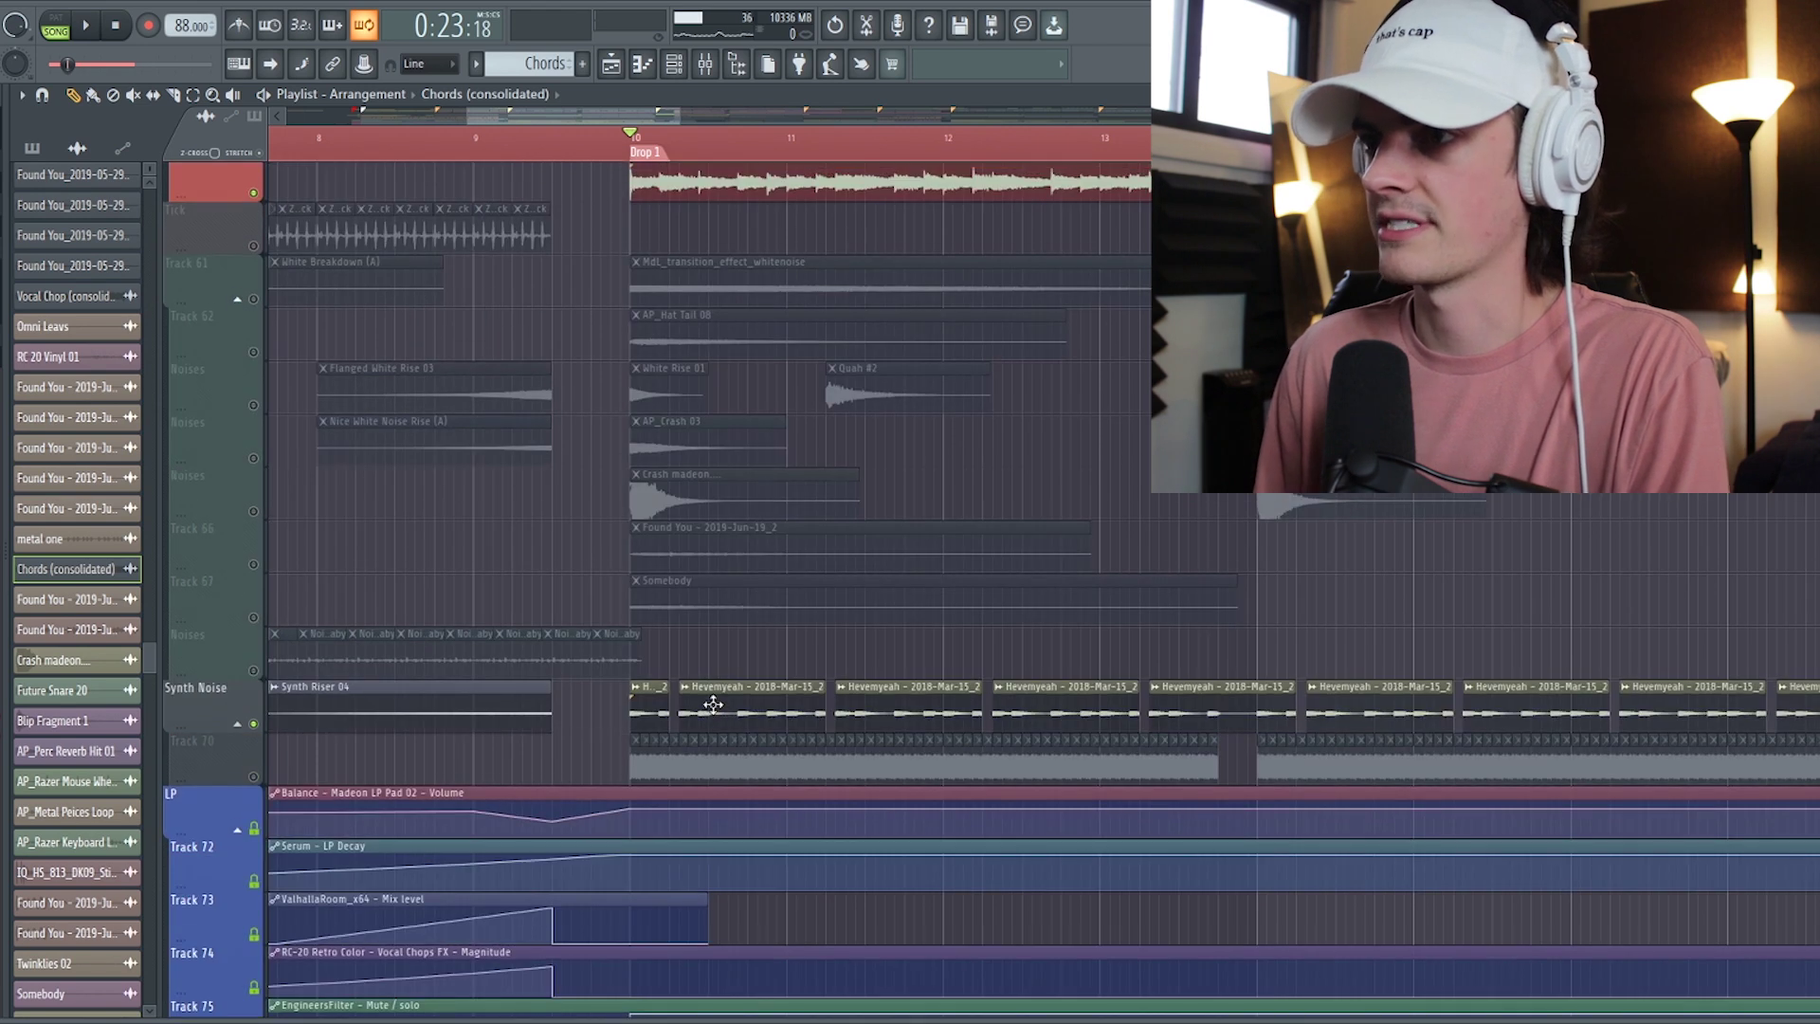
key(space)
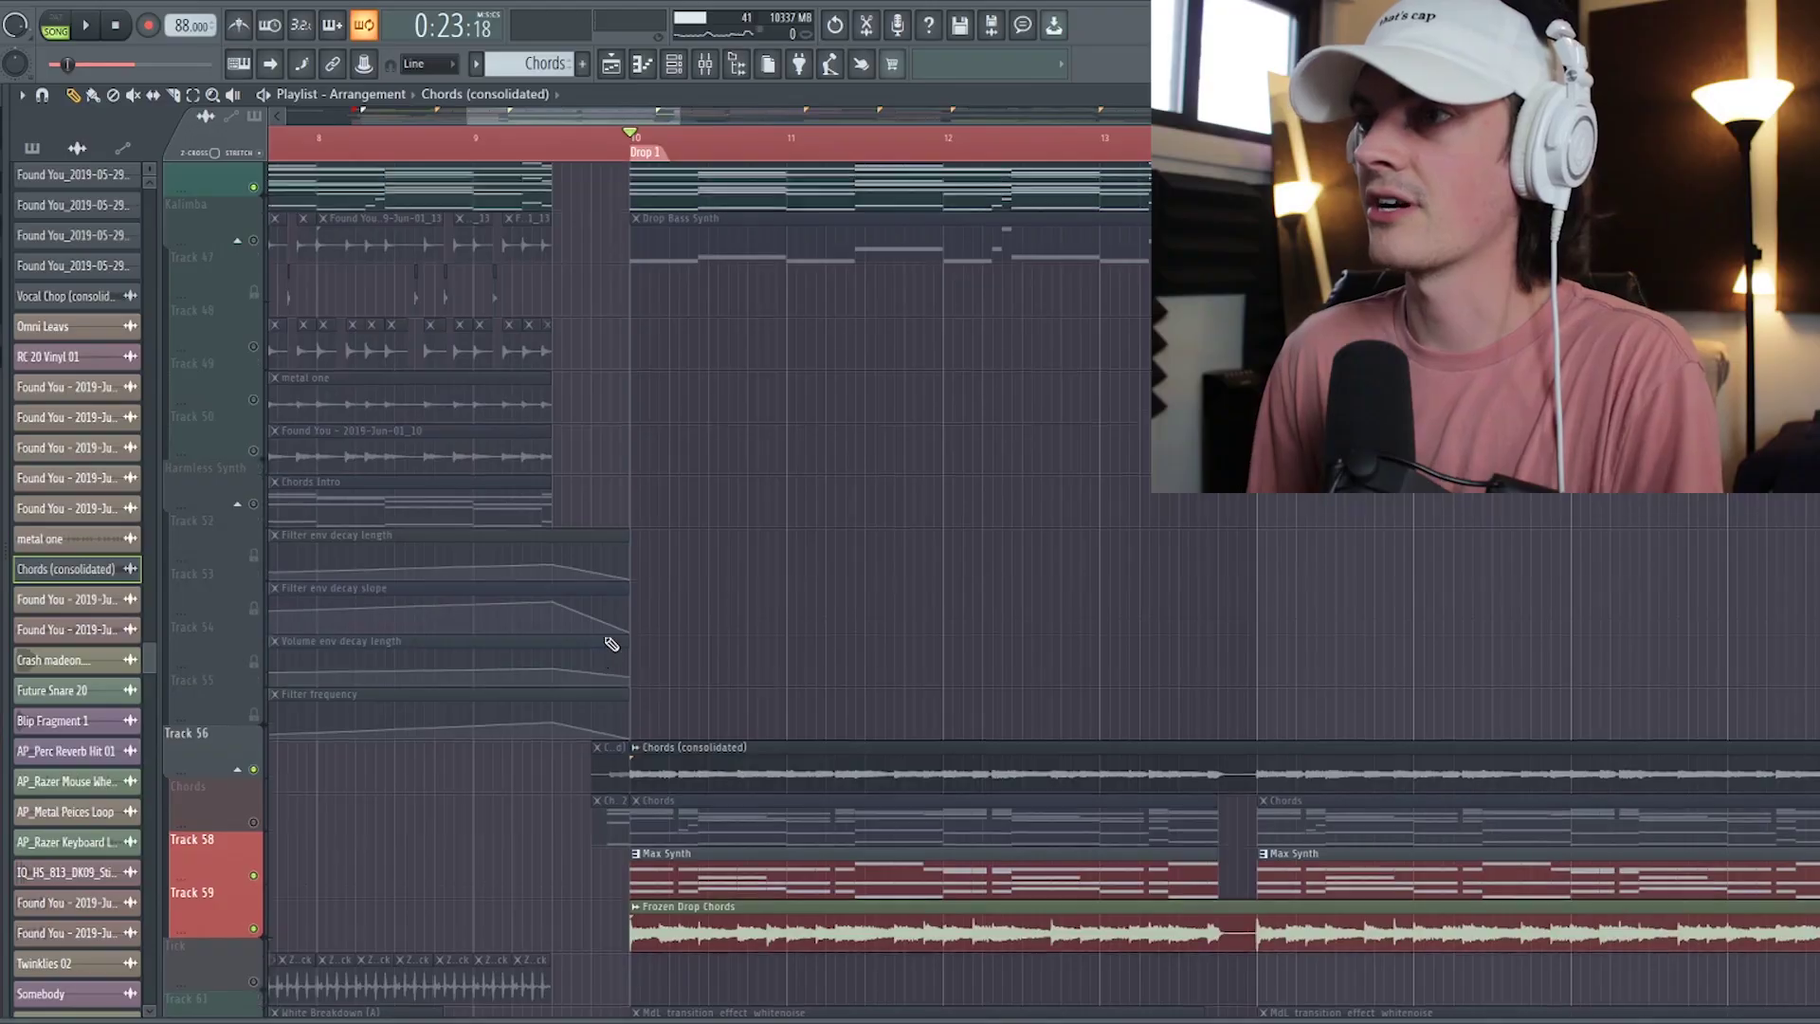
- Select the track holding the Drop Bass Synth clips and preview its part
scroll(610, 642, up, 2)
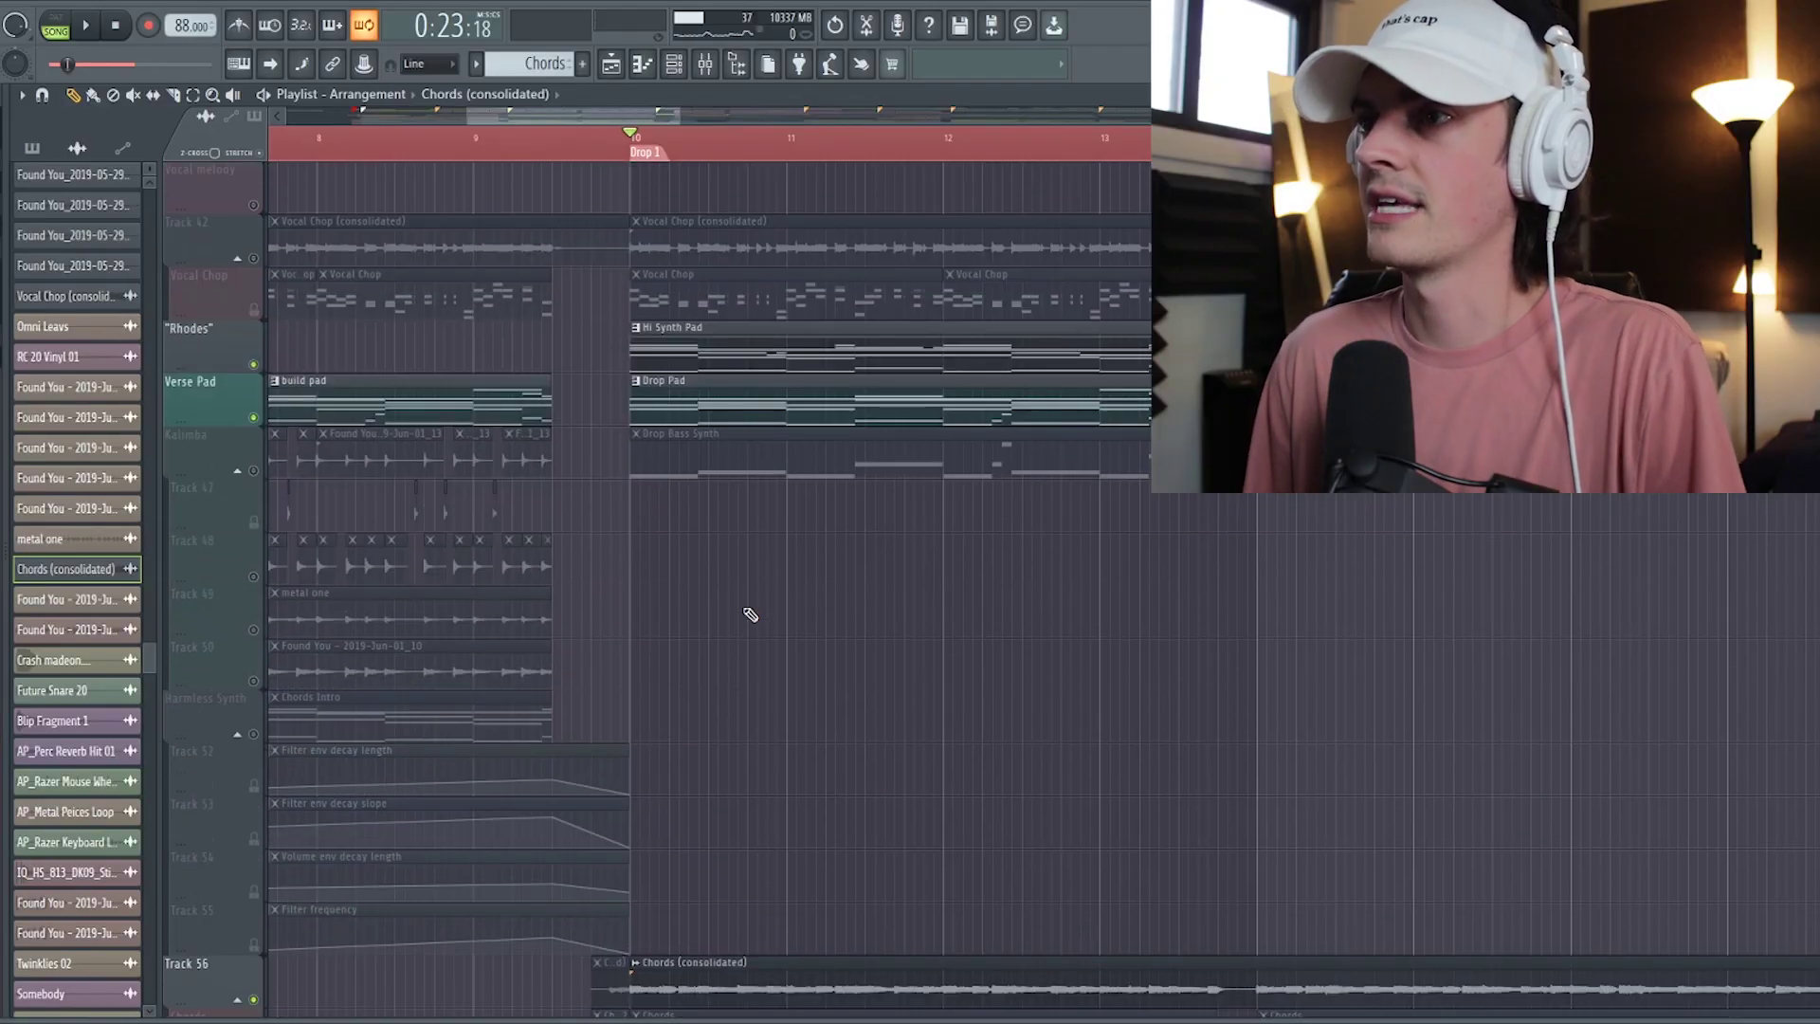
click(255, 563)
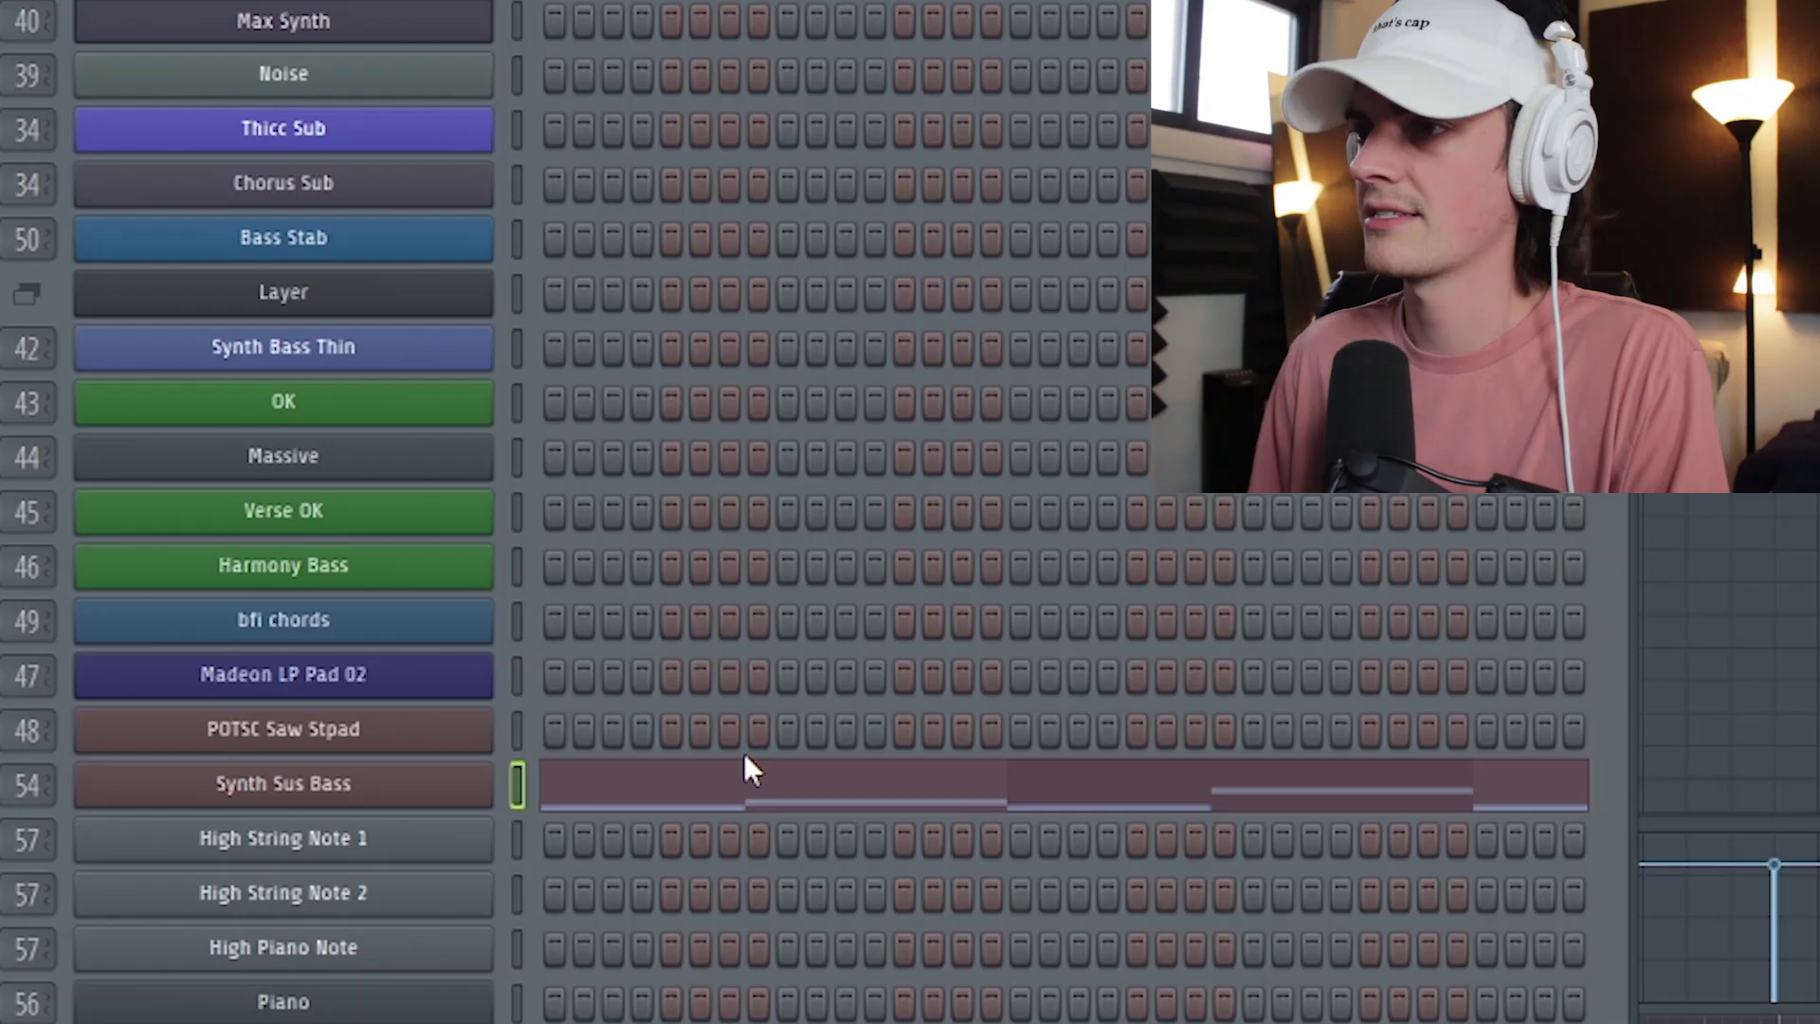
key(space)
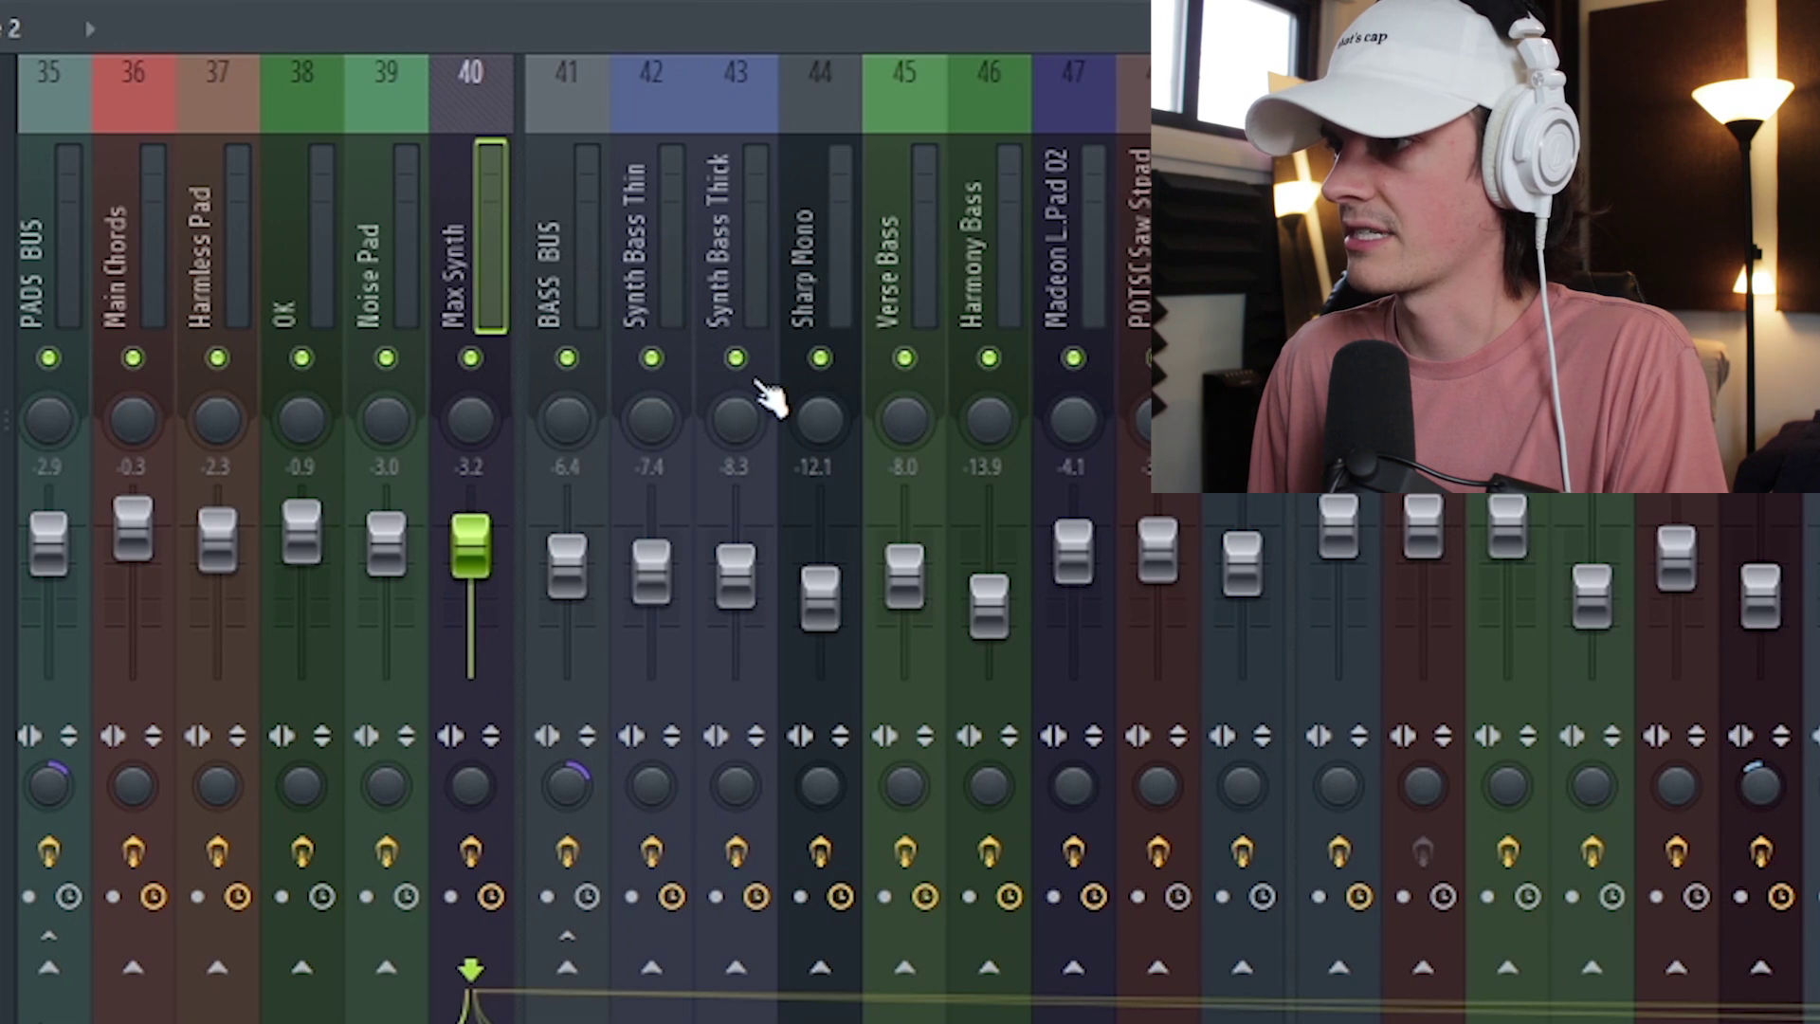
- Solo Sharp Mono, then Synth Bass Thick, then Synth Bass Thin in the mixer during playback
right_click(818, 357)
click(815, 270)
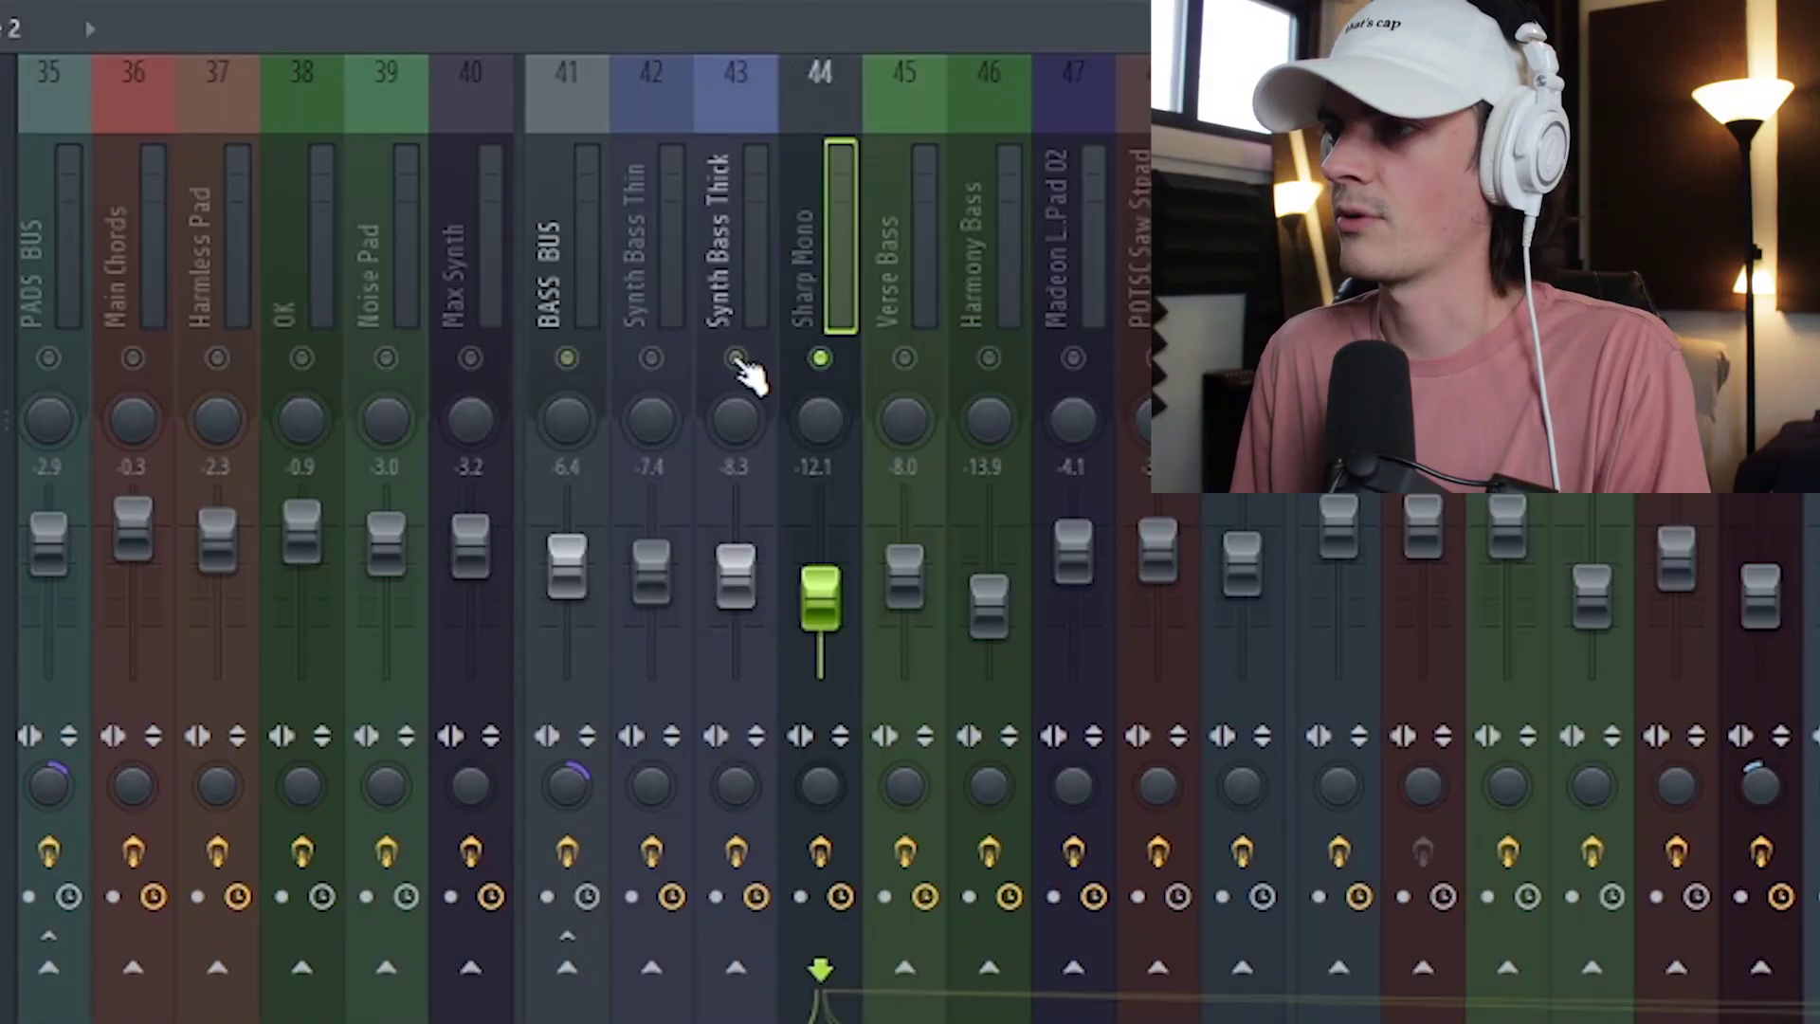
key(space)
click(741, 277)
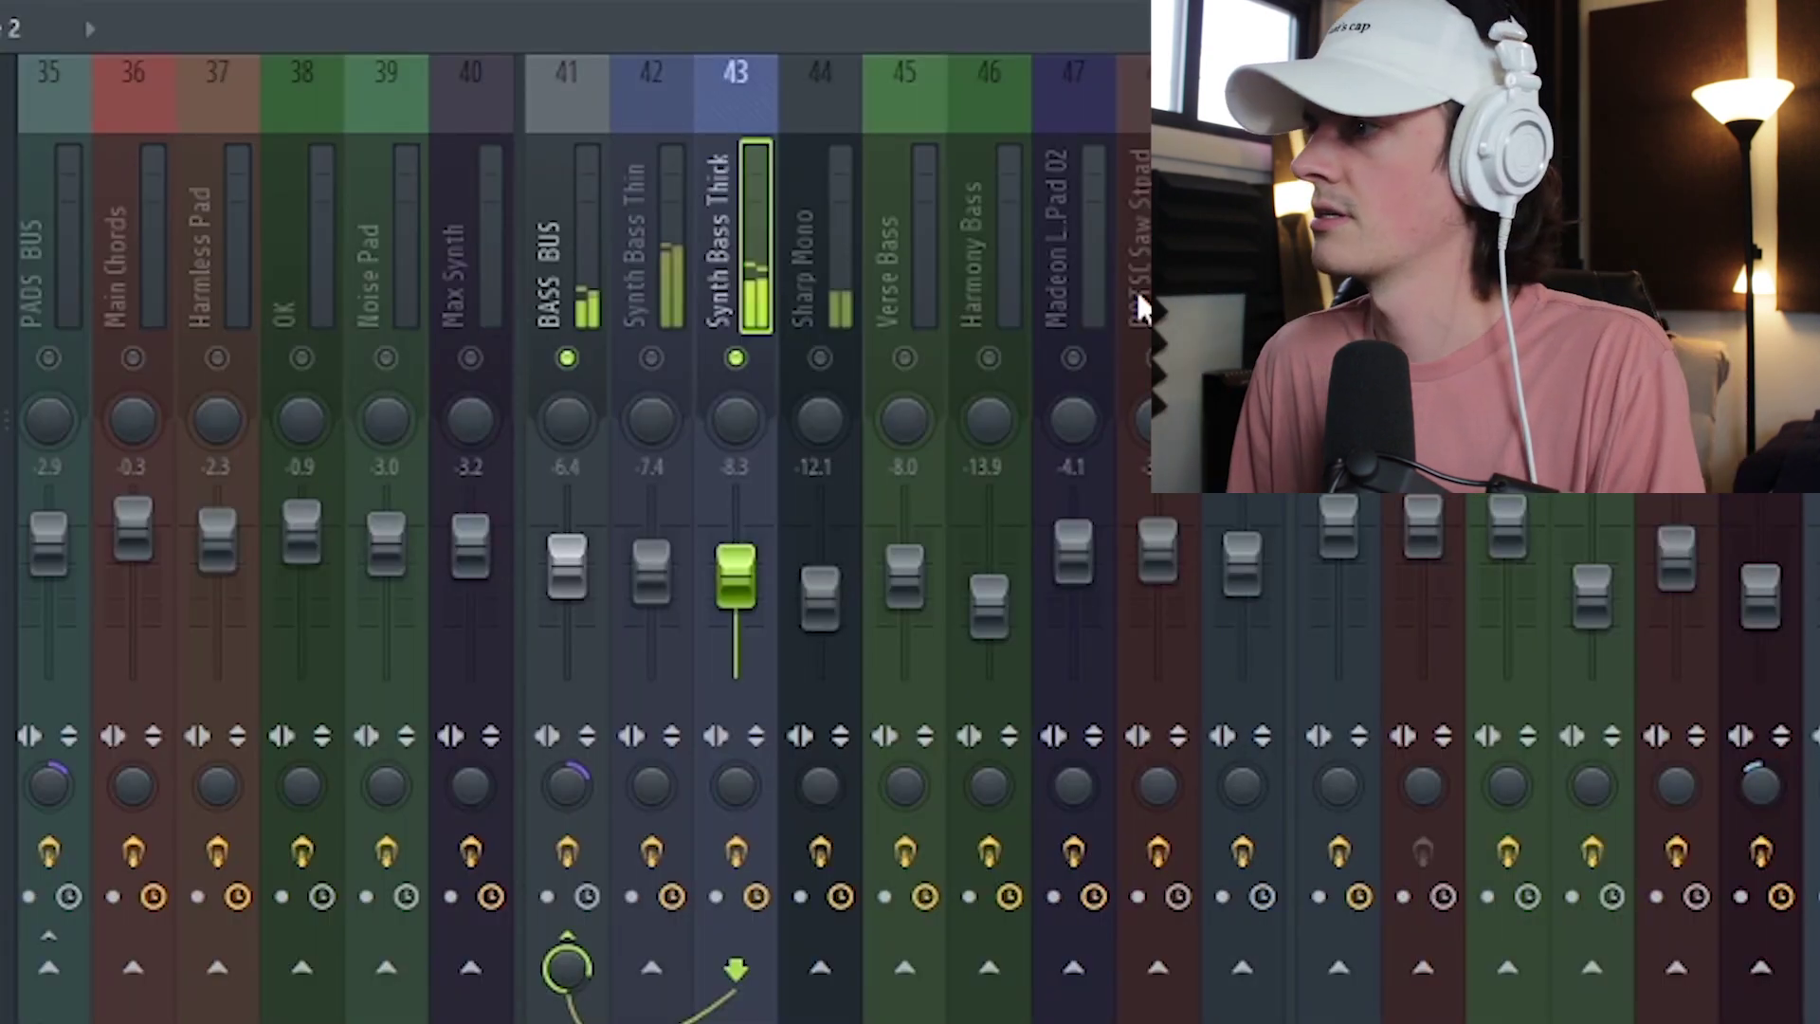
click(671, 287)
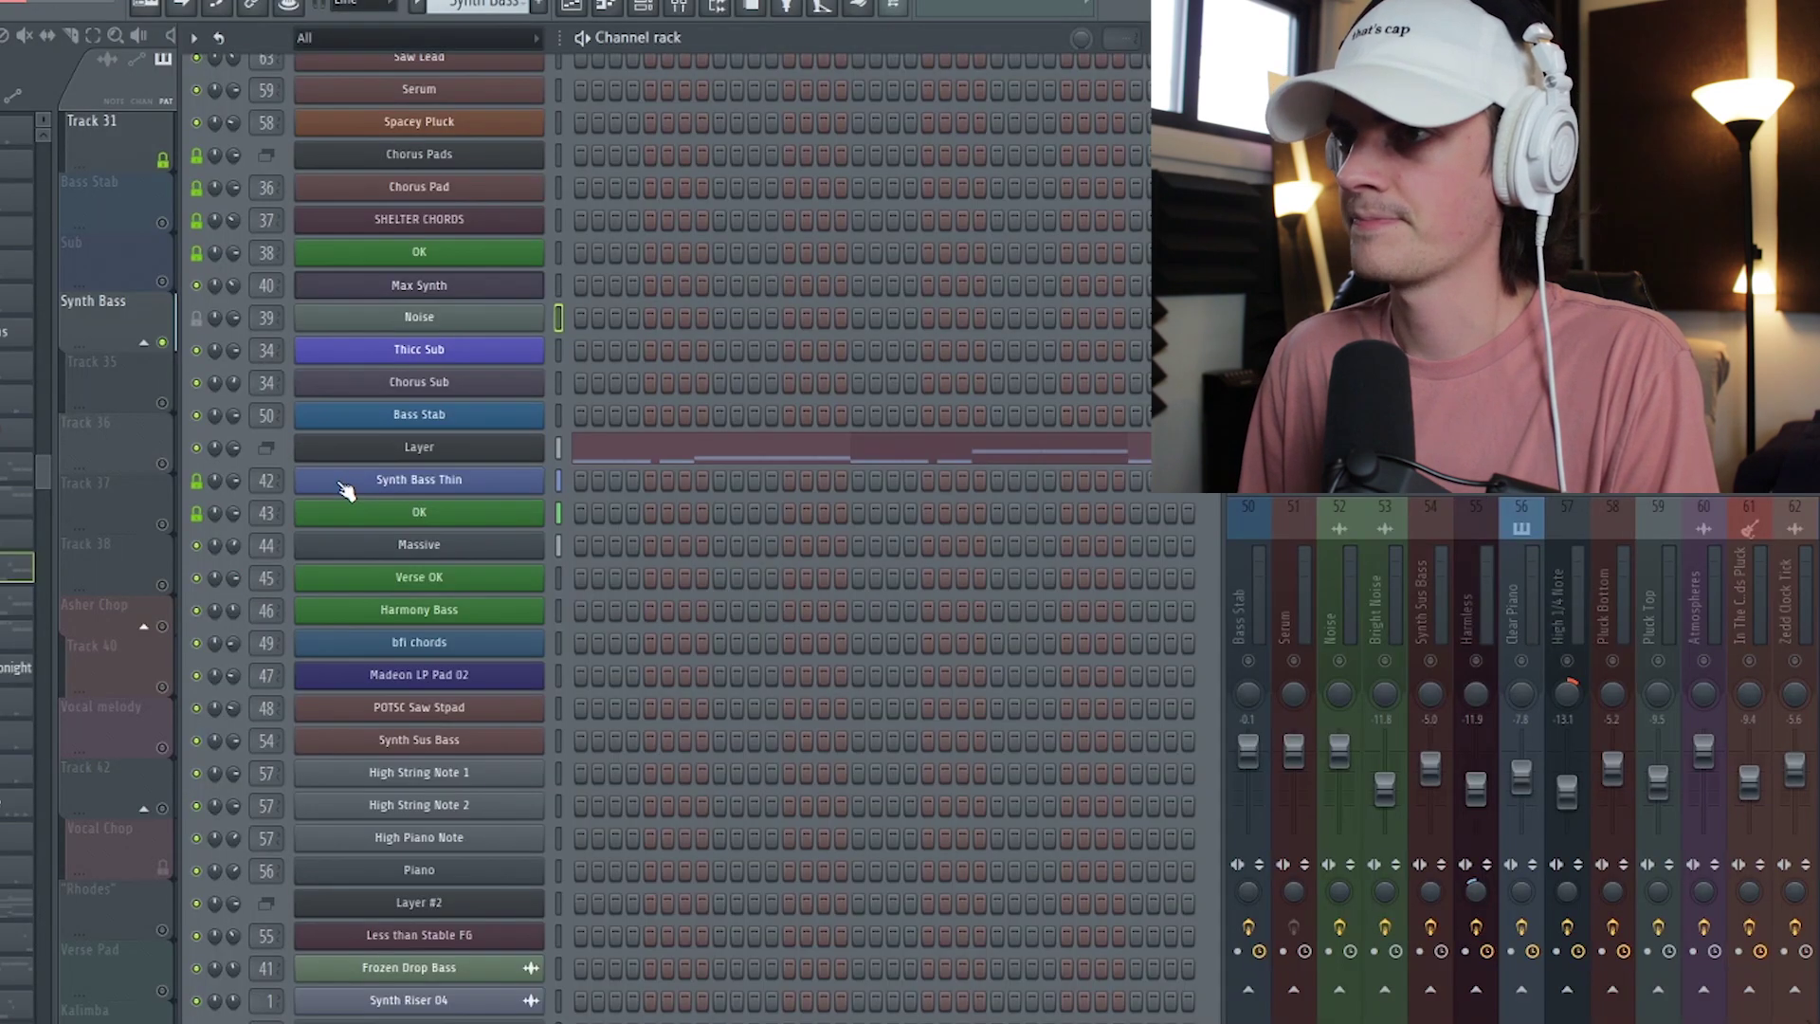
- Play the Synth Bass Thin, Synth Bass Thick and Sharp Mono layers together, then show their routing into BASS BUS
click(344, 482)
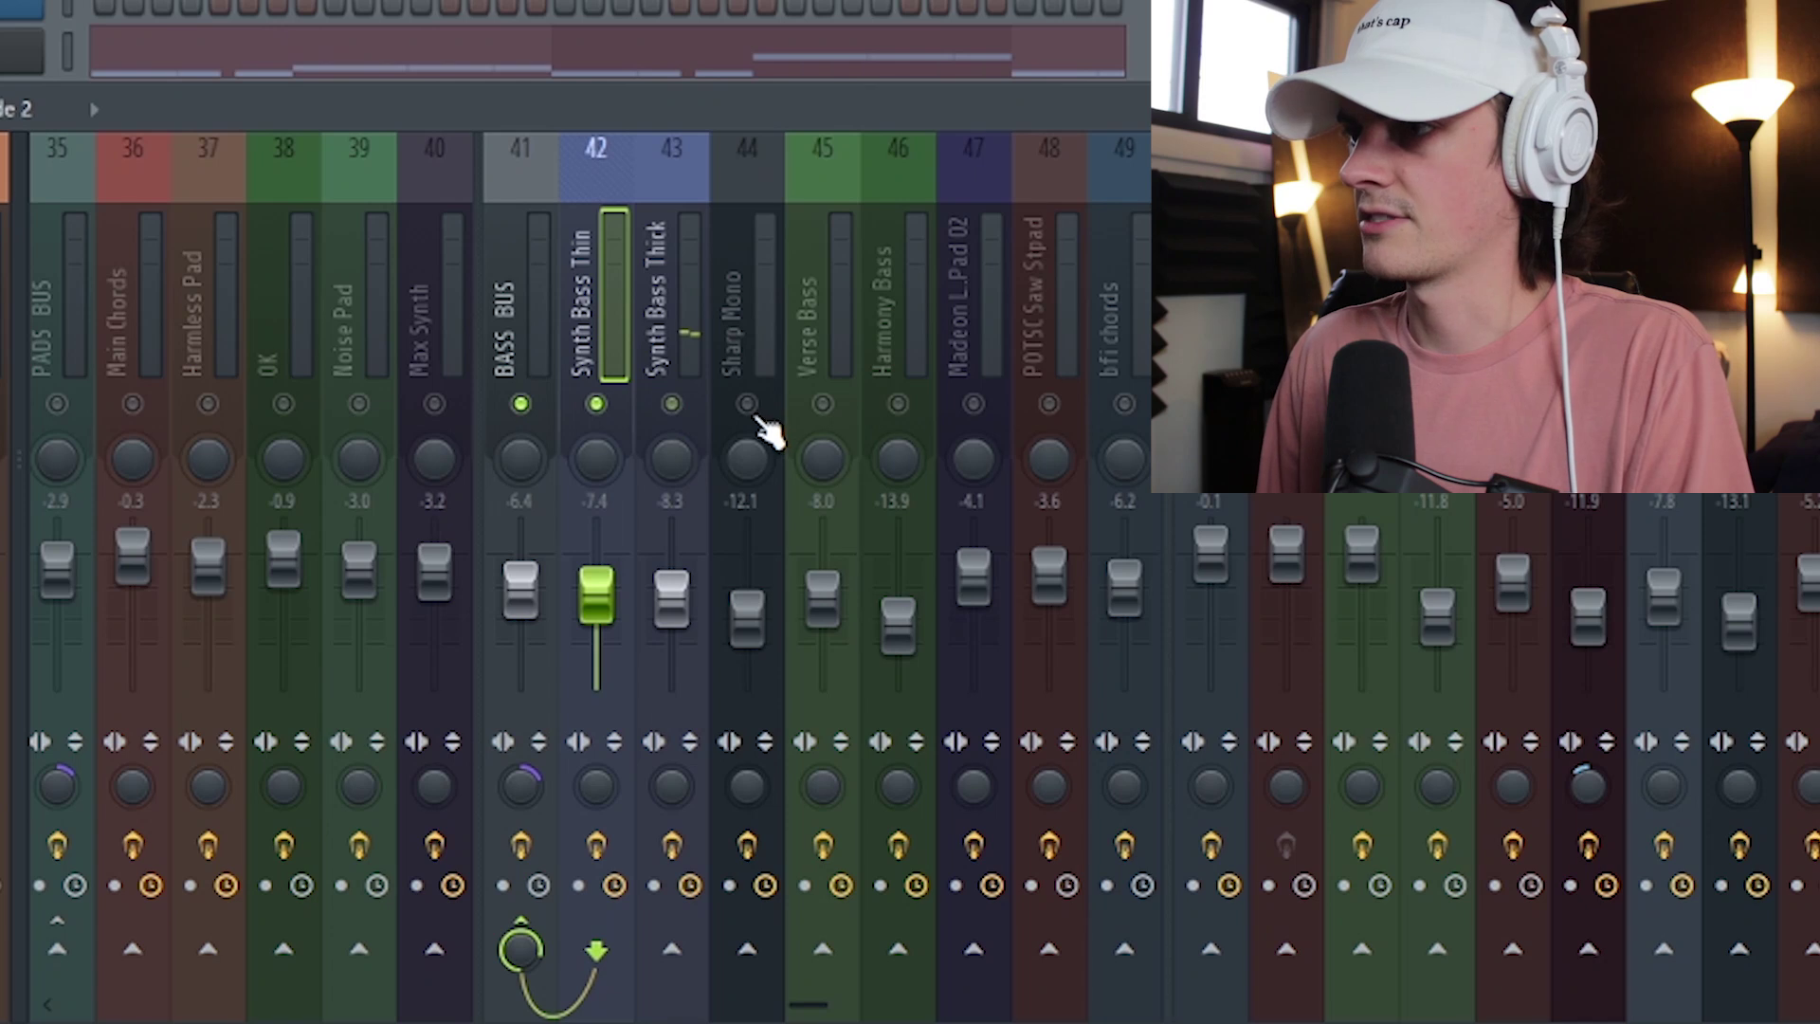
ctrl+click(755, 417)
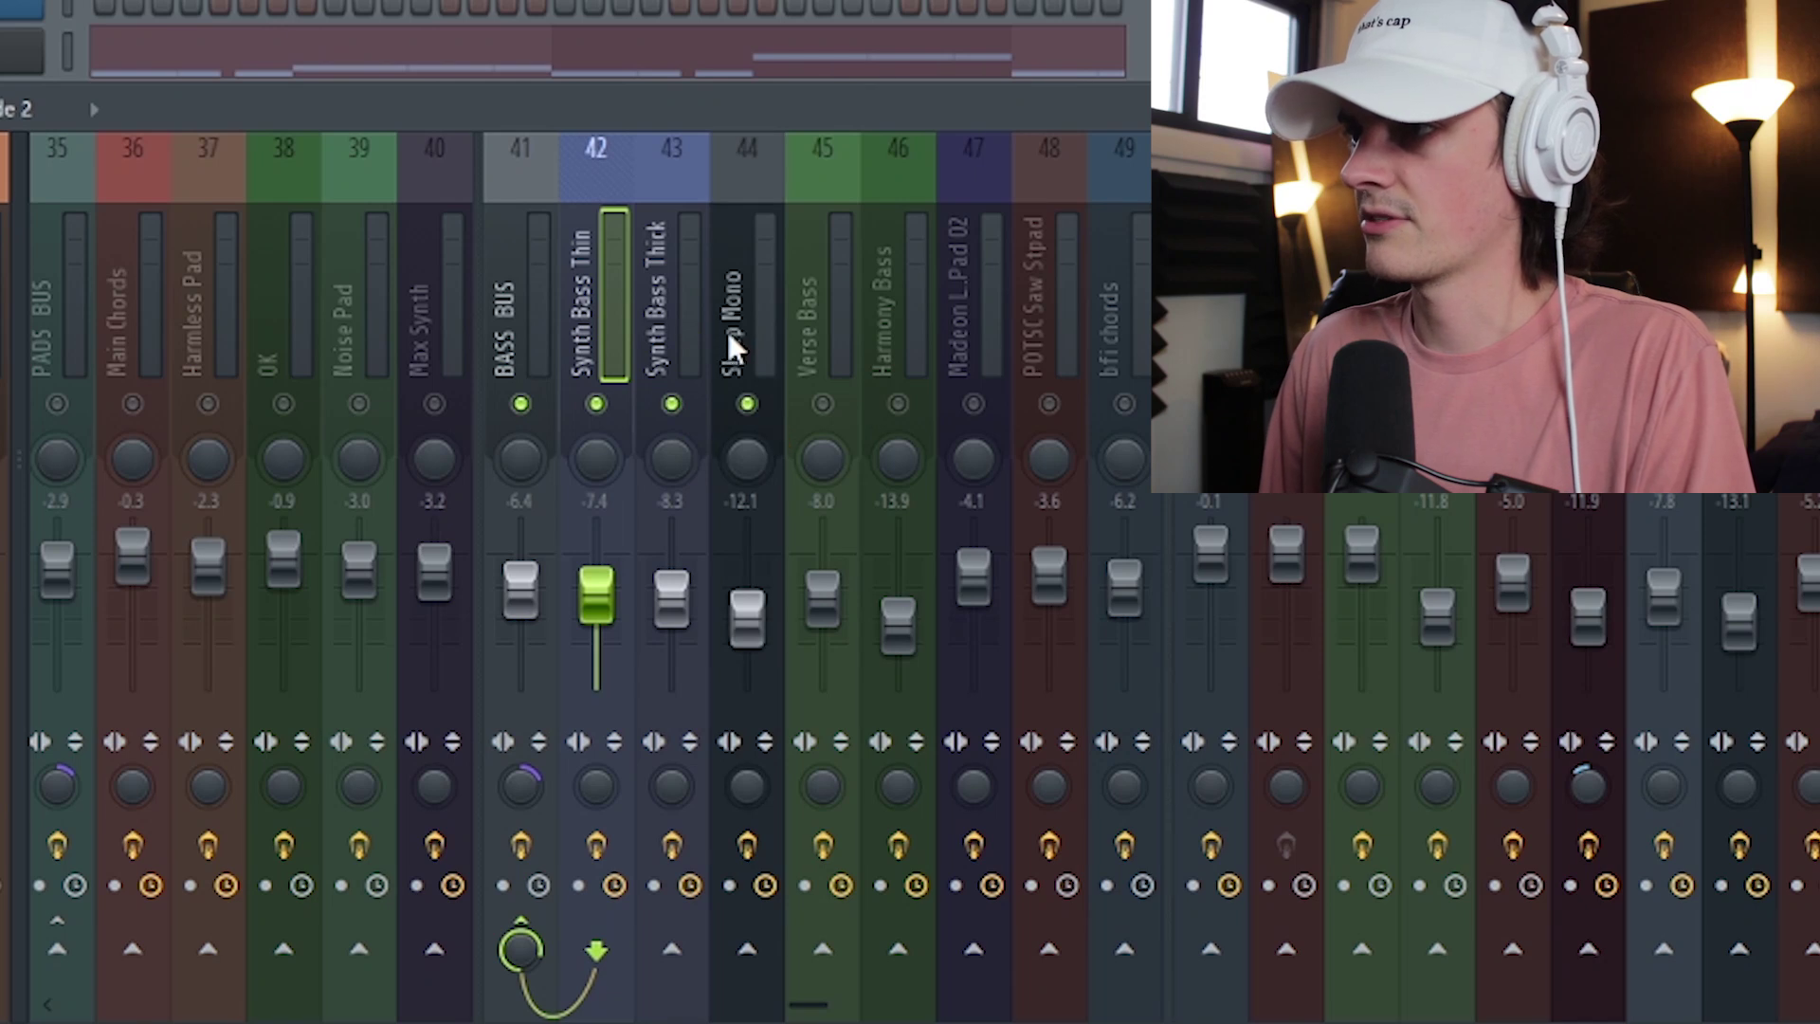
key(space)
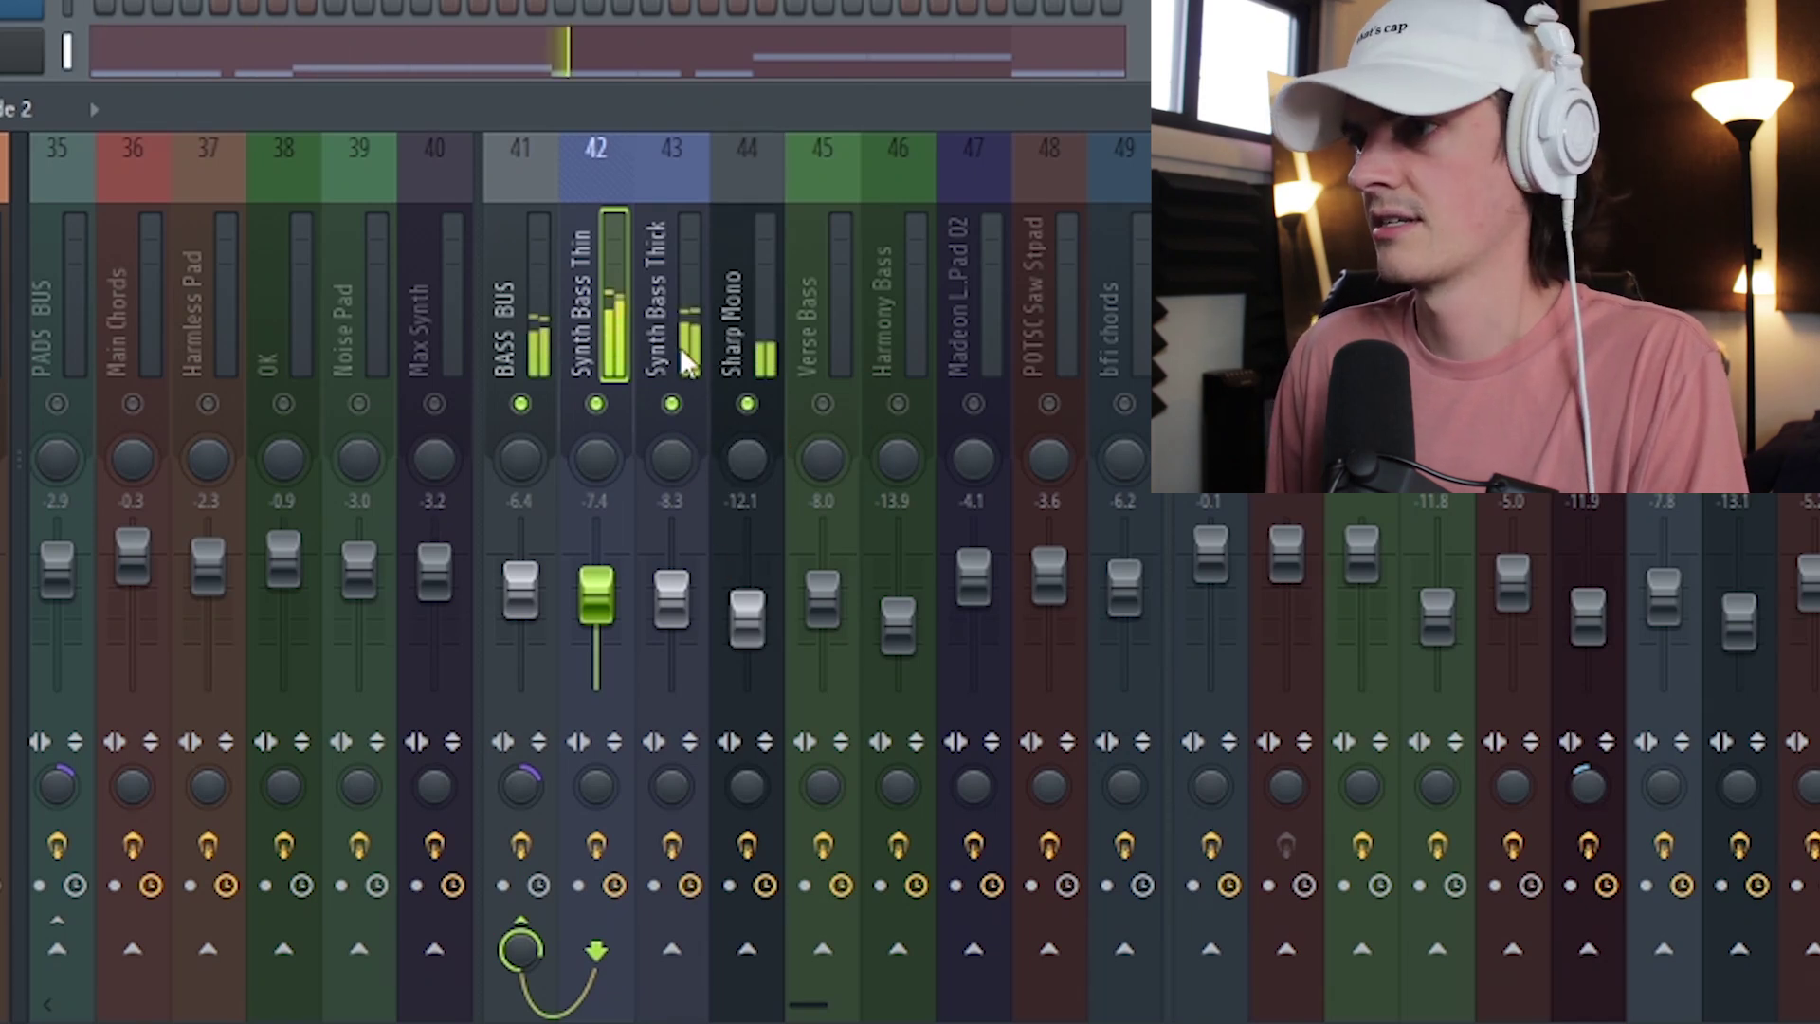
click(742, 328)
key(space)
click(526, 344)
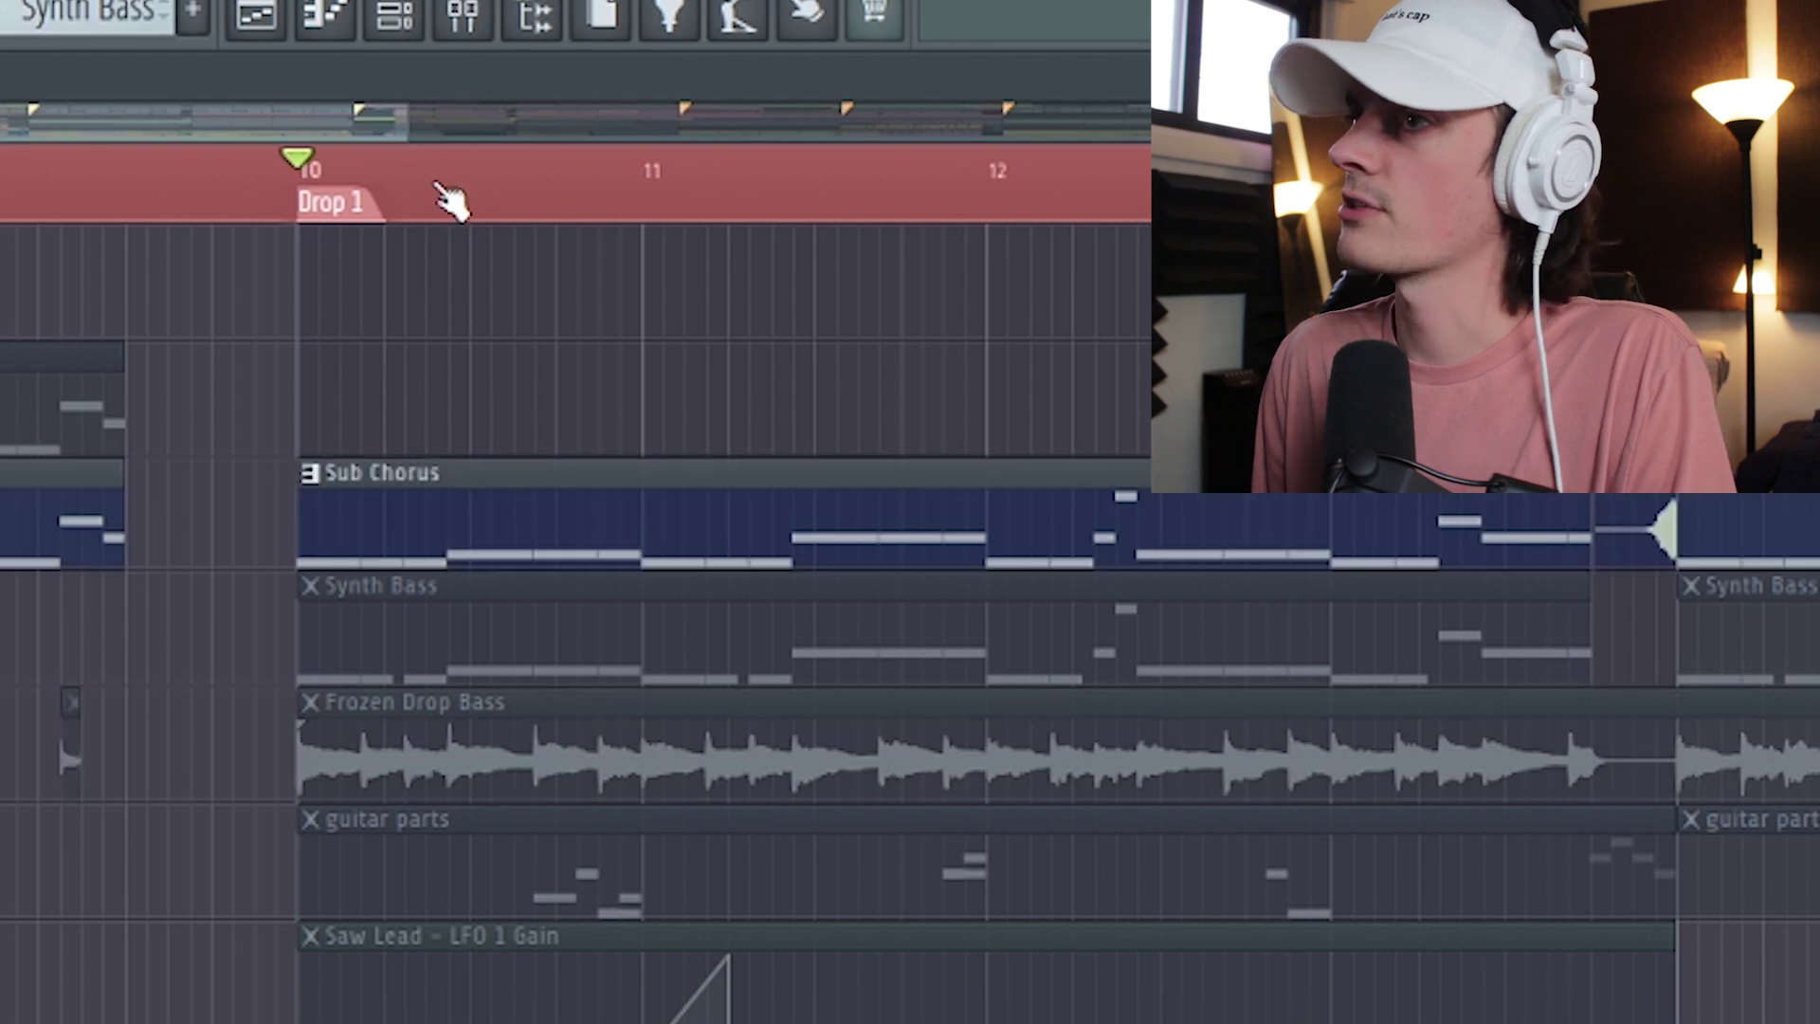
- Play Drop 1 with the Sub Bass mixer track selected, stop, then resume playback from Drop 1
scroll(419, 174, up, 2)
key(space)
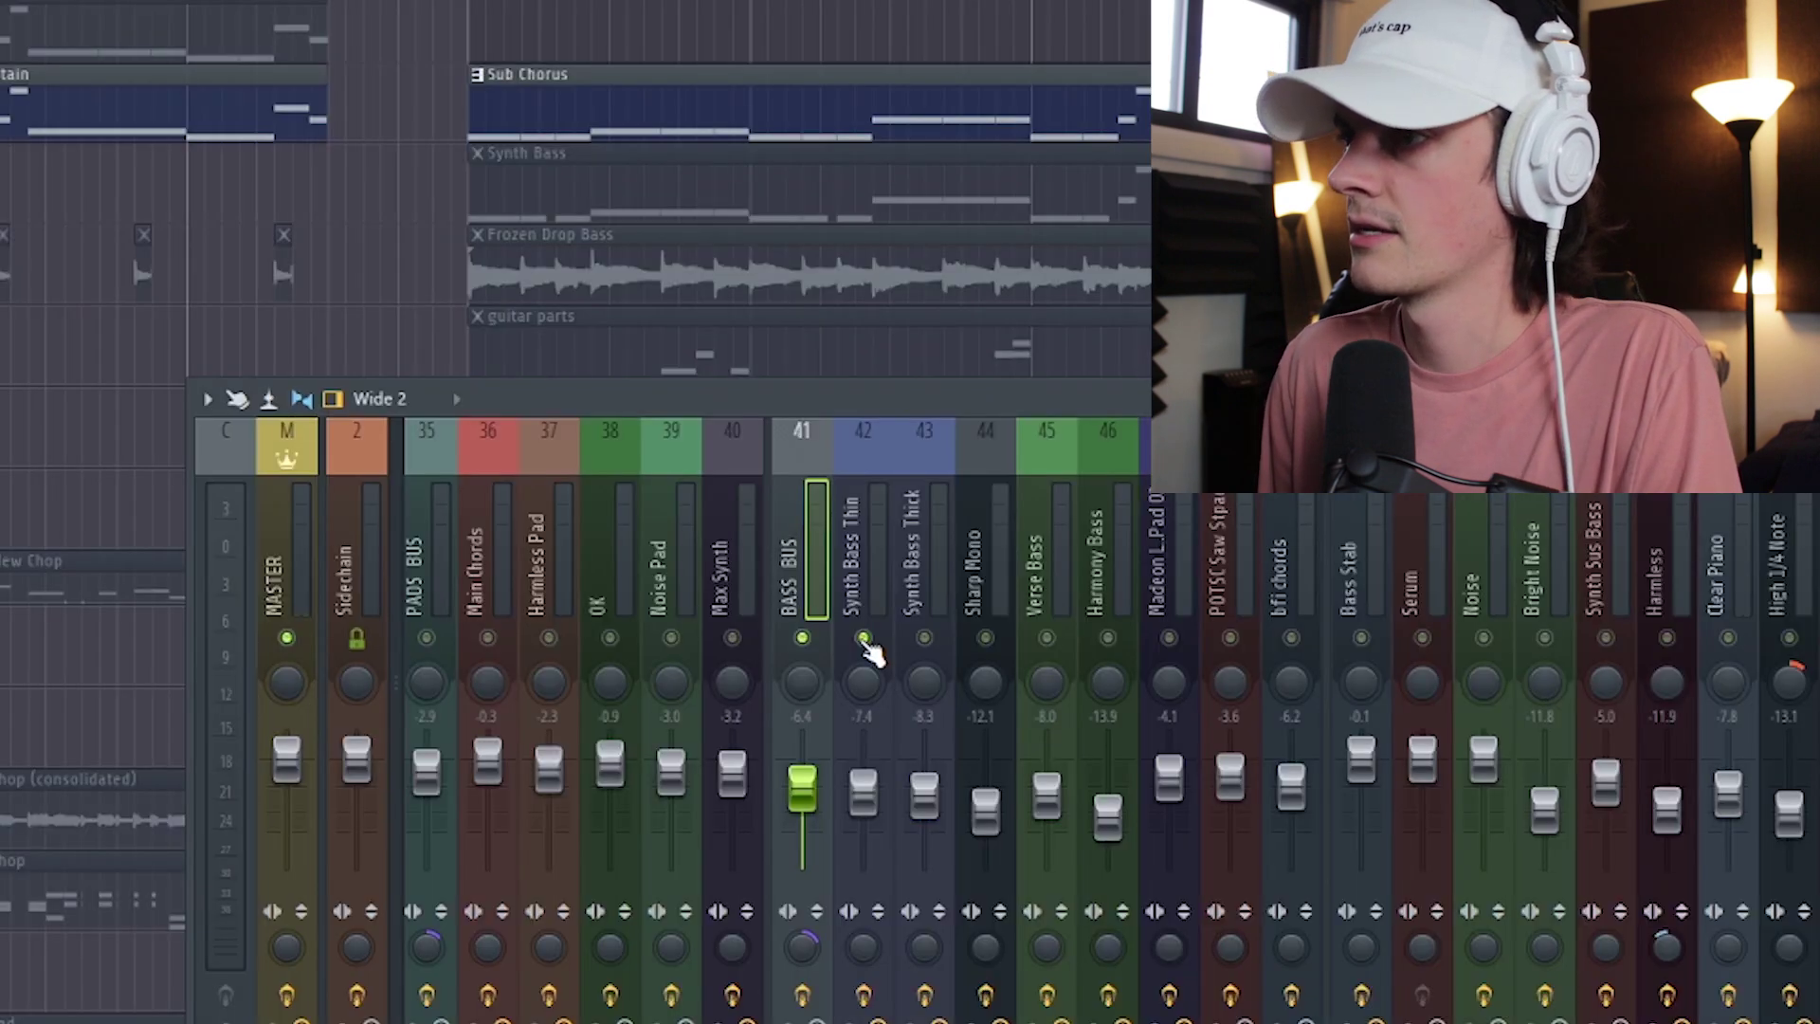
scroll(851, 607, up, 5)
click(924, 588)
key(space)
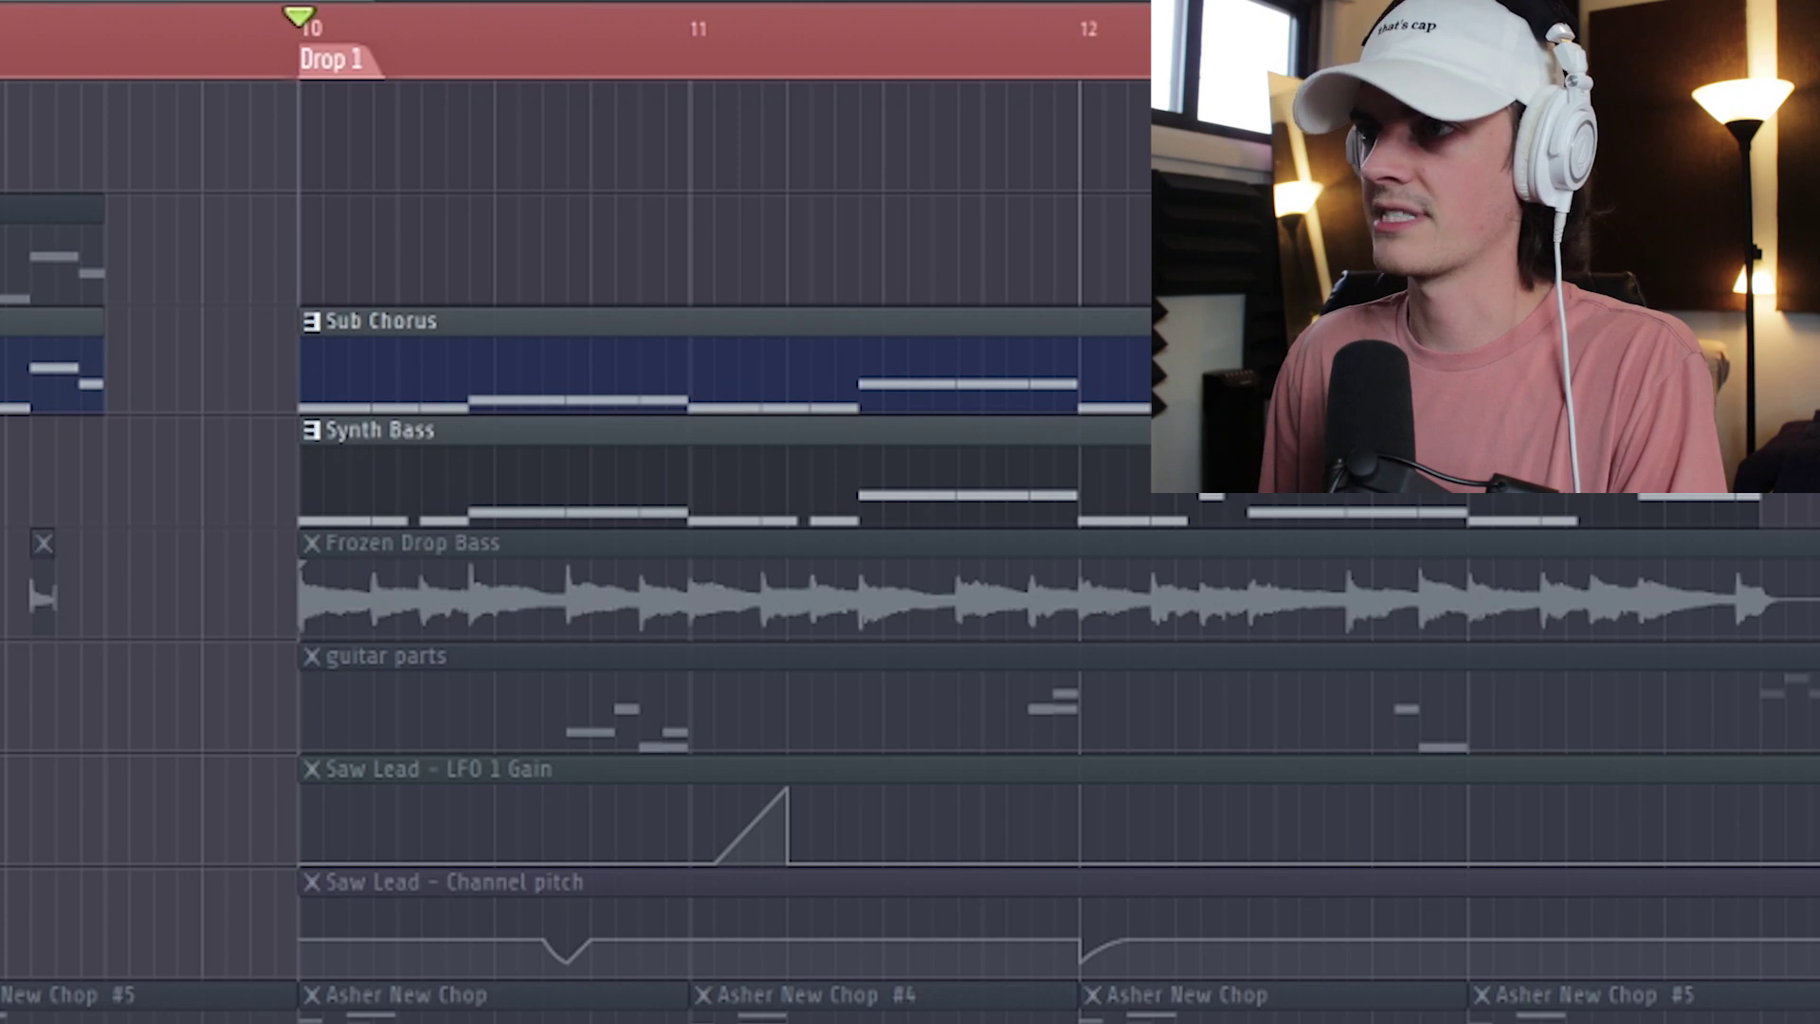
key(space)
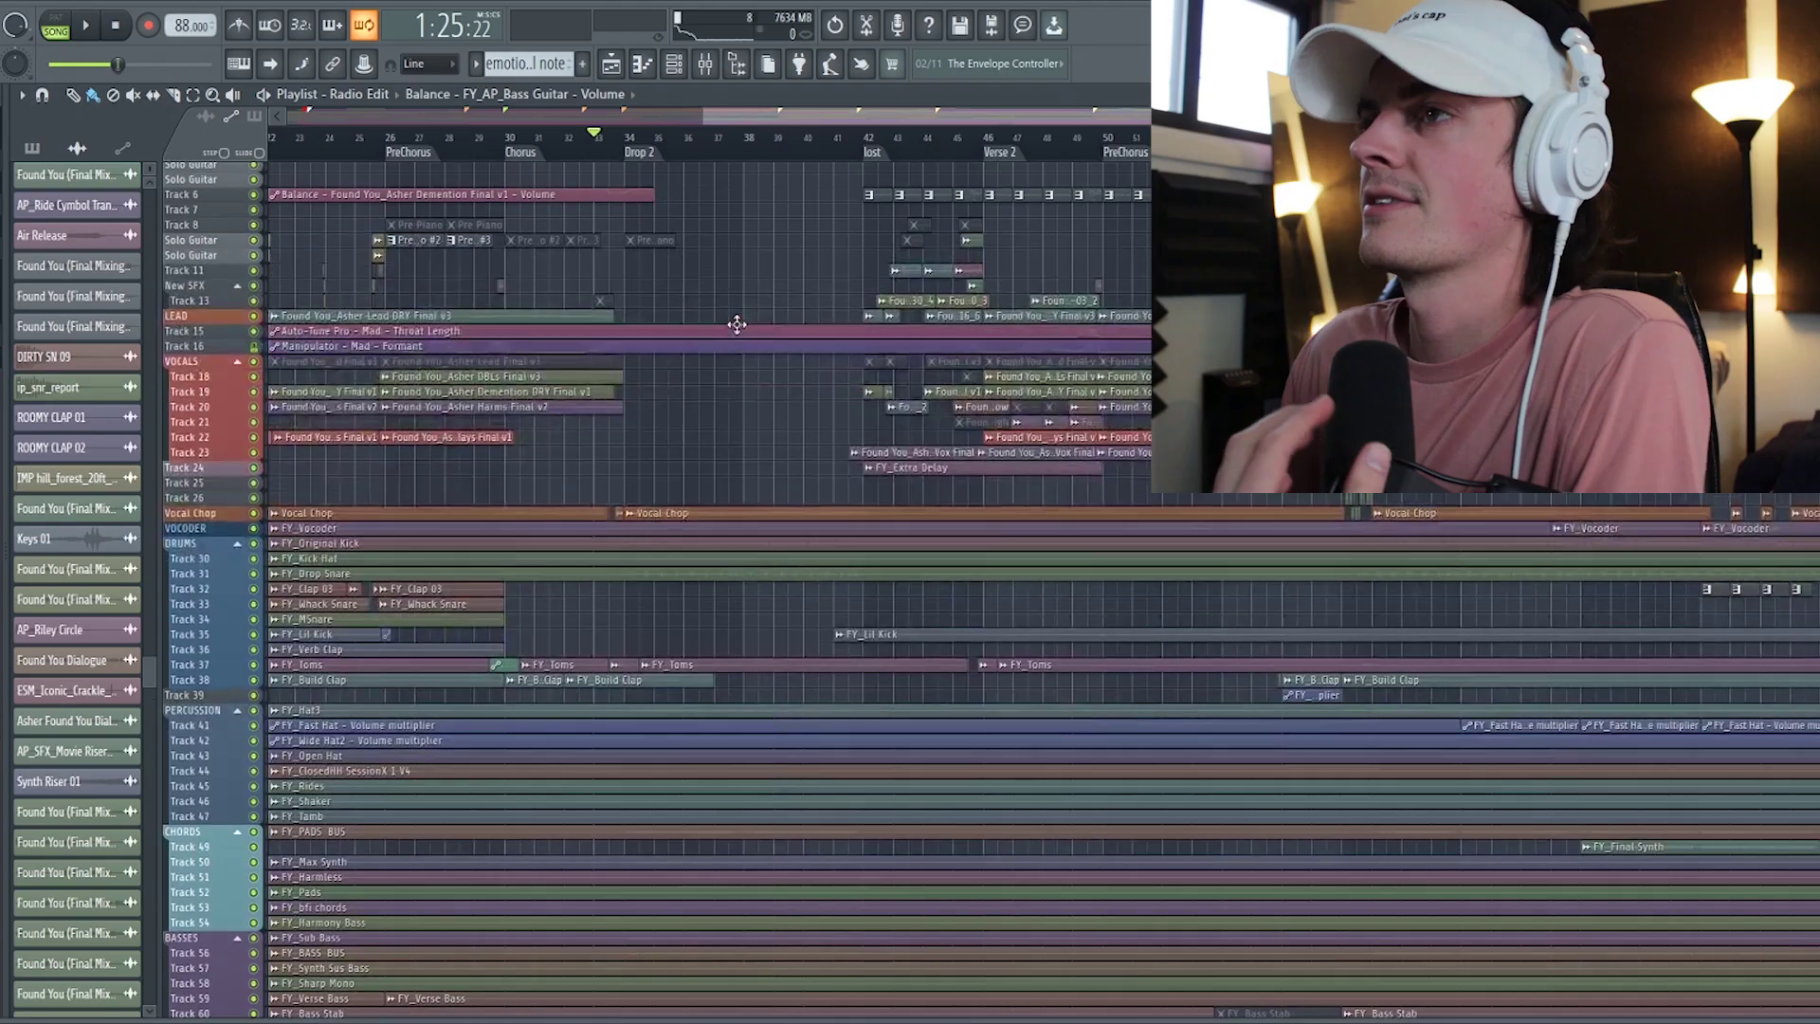
- Scroll the Radio Edit playlist down through the track groups to SFX, then back up slightly
scroll(736, 324, down, 5)
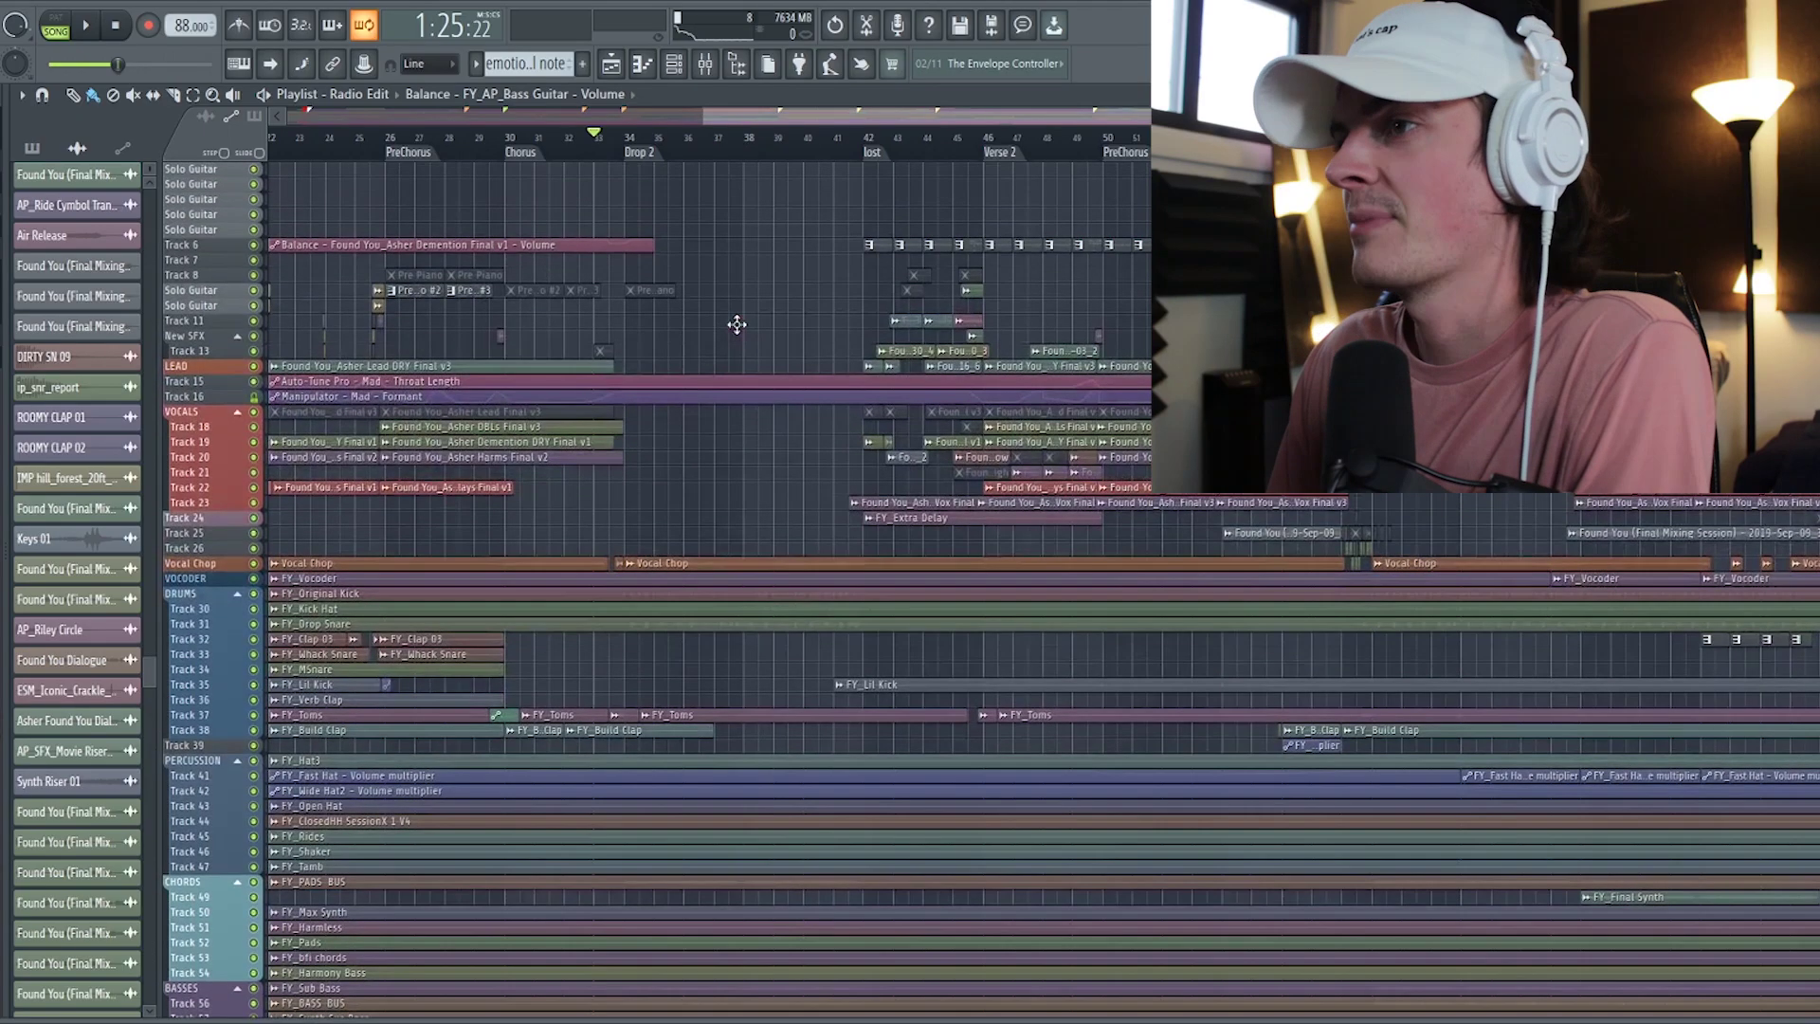
scroll(742, 338, down, 7)
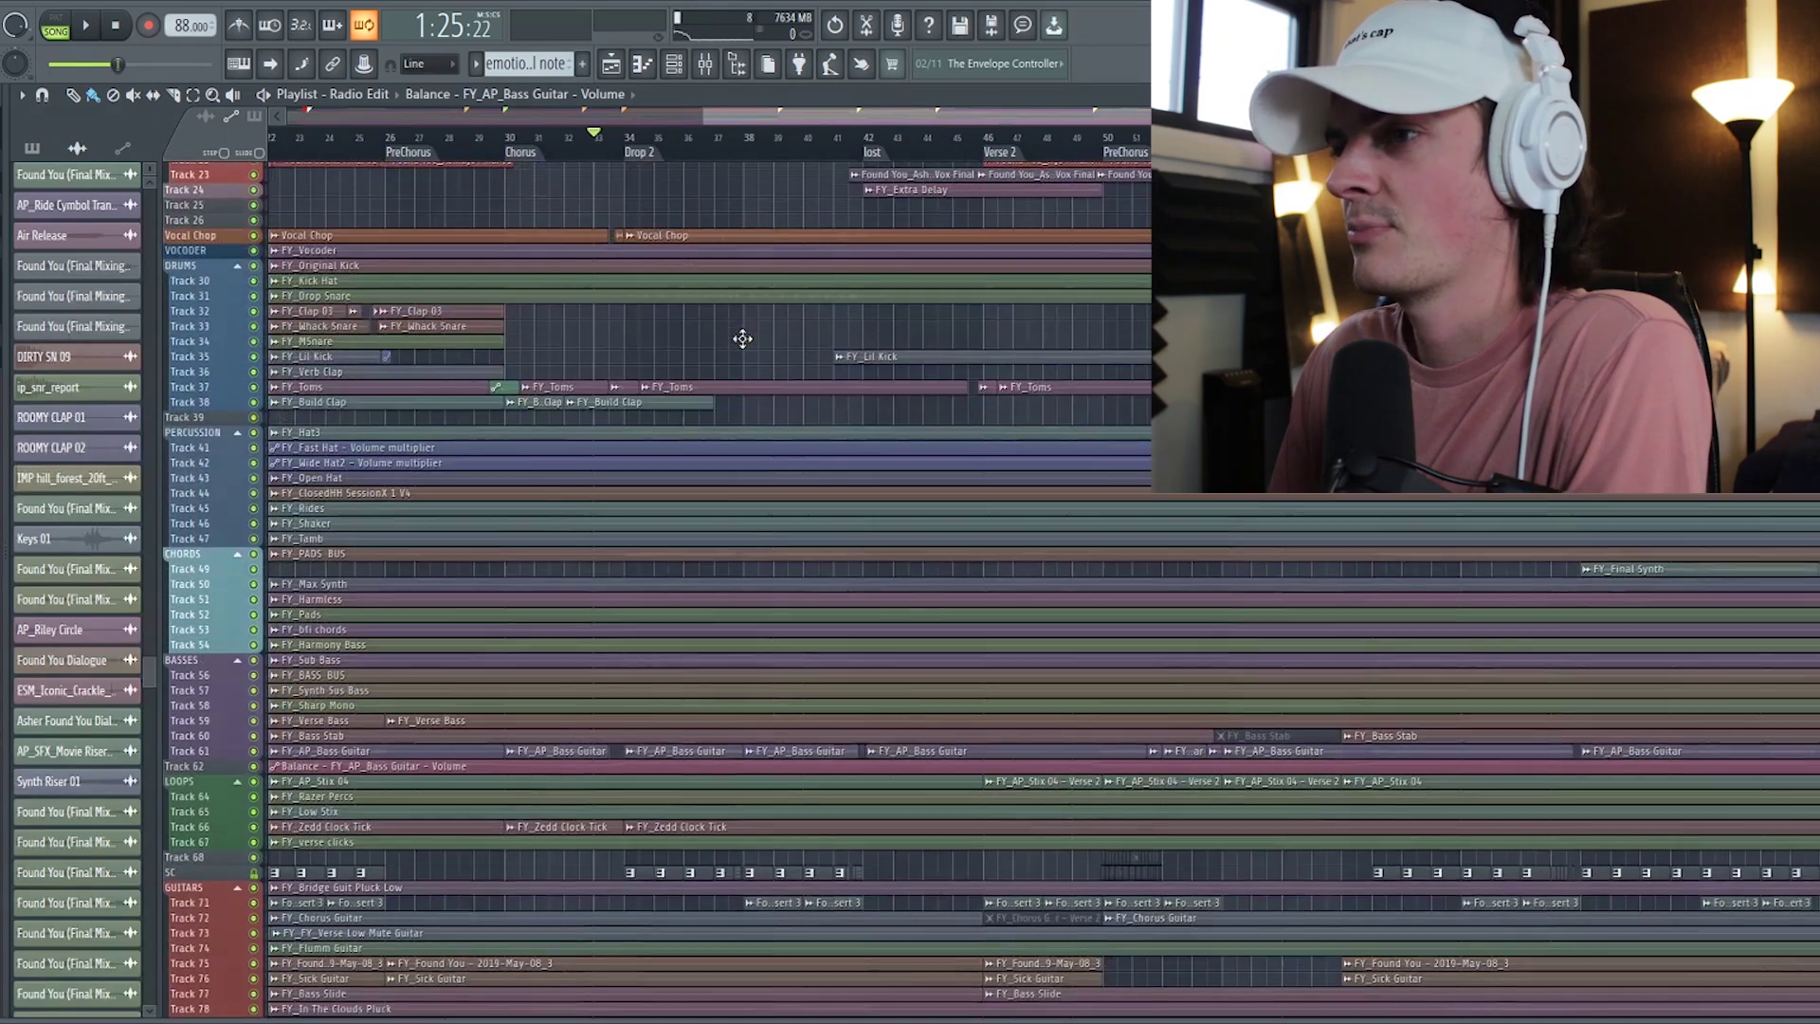
scroll(742, 338, down, 6)
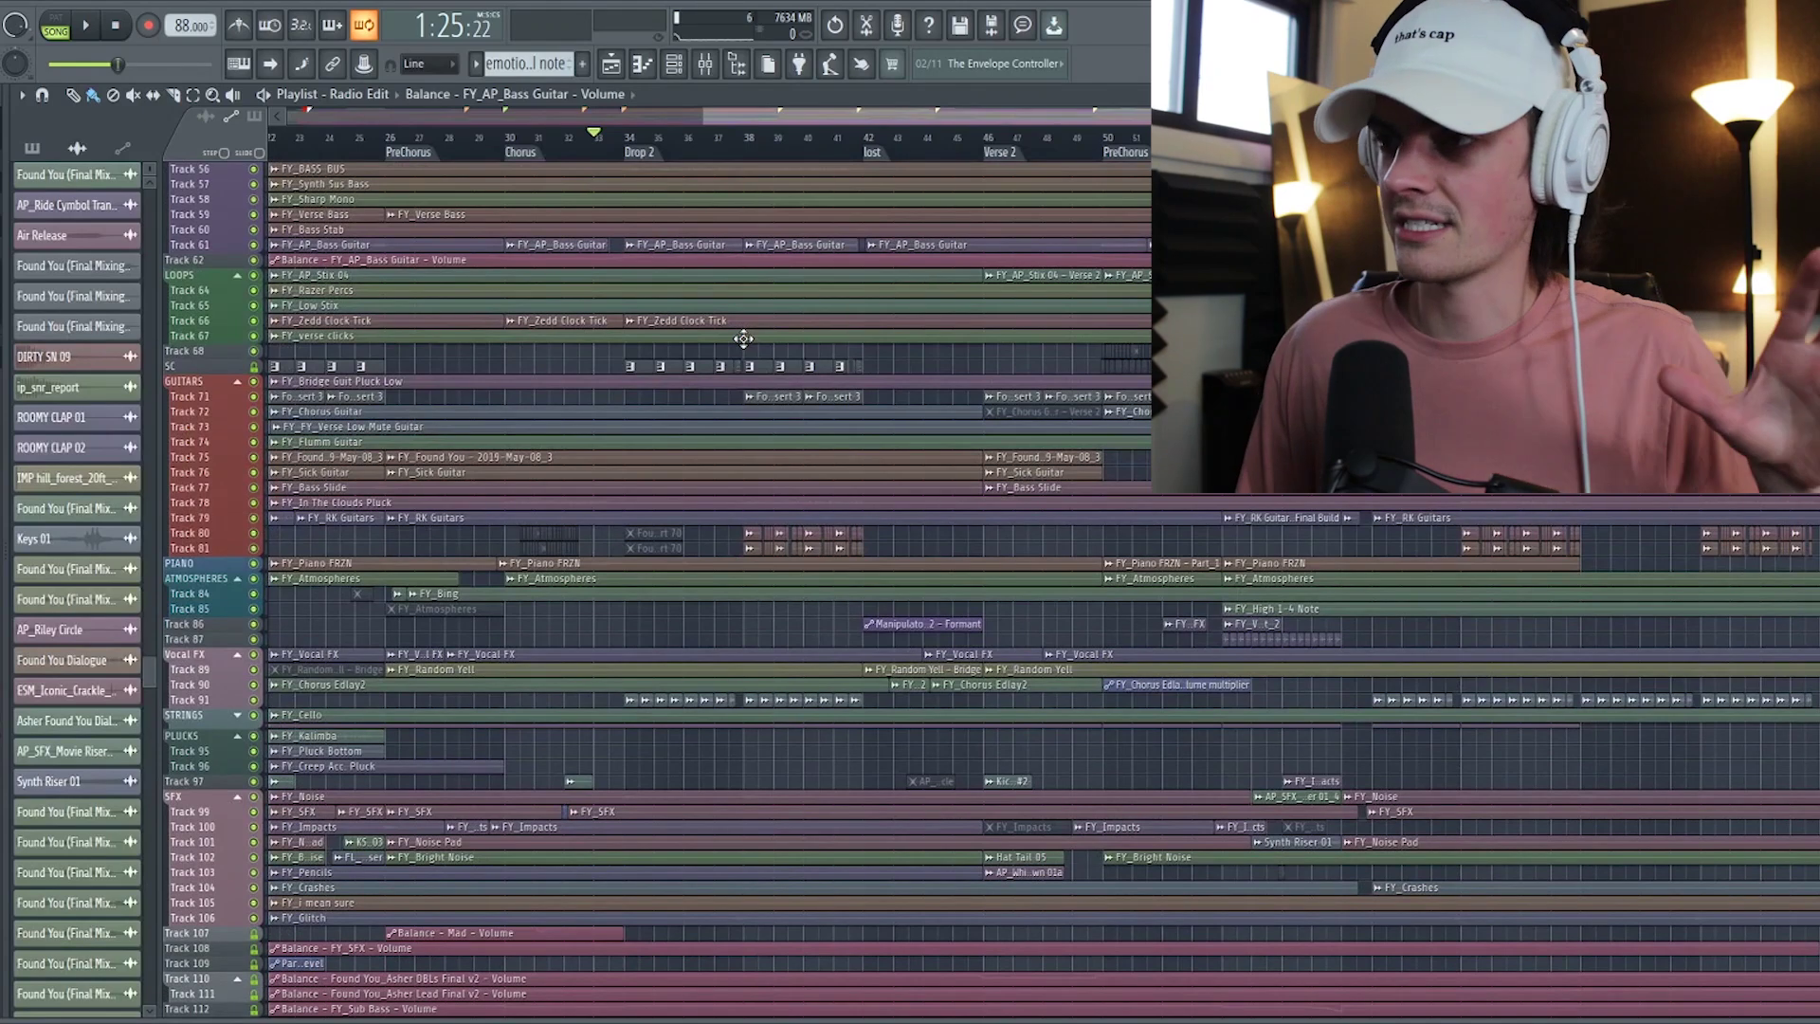
scroll(743, 339, down, 3)
scroll(760, 617, up, 5)
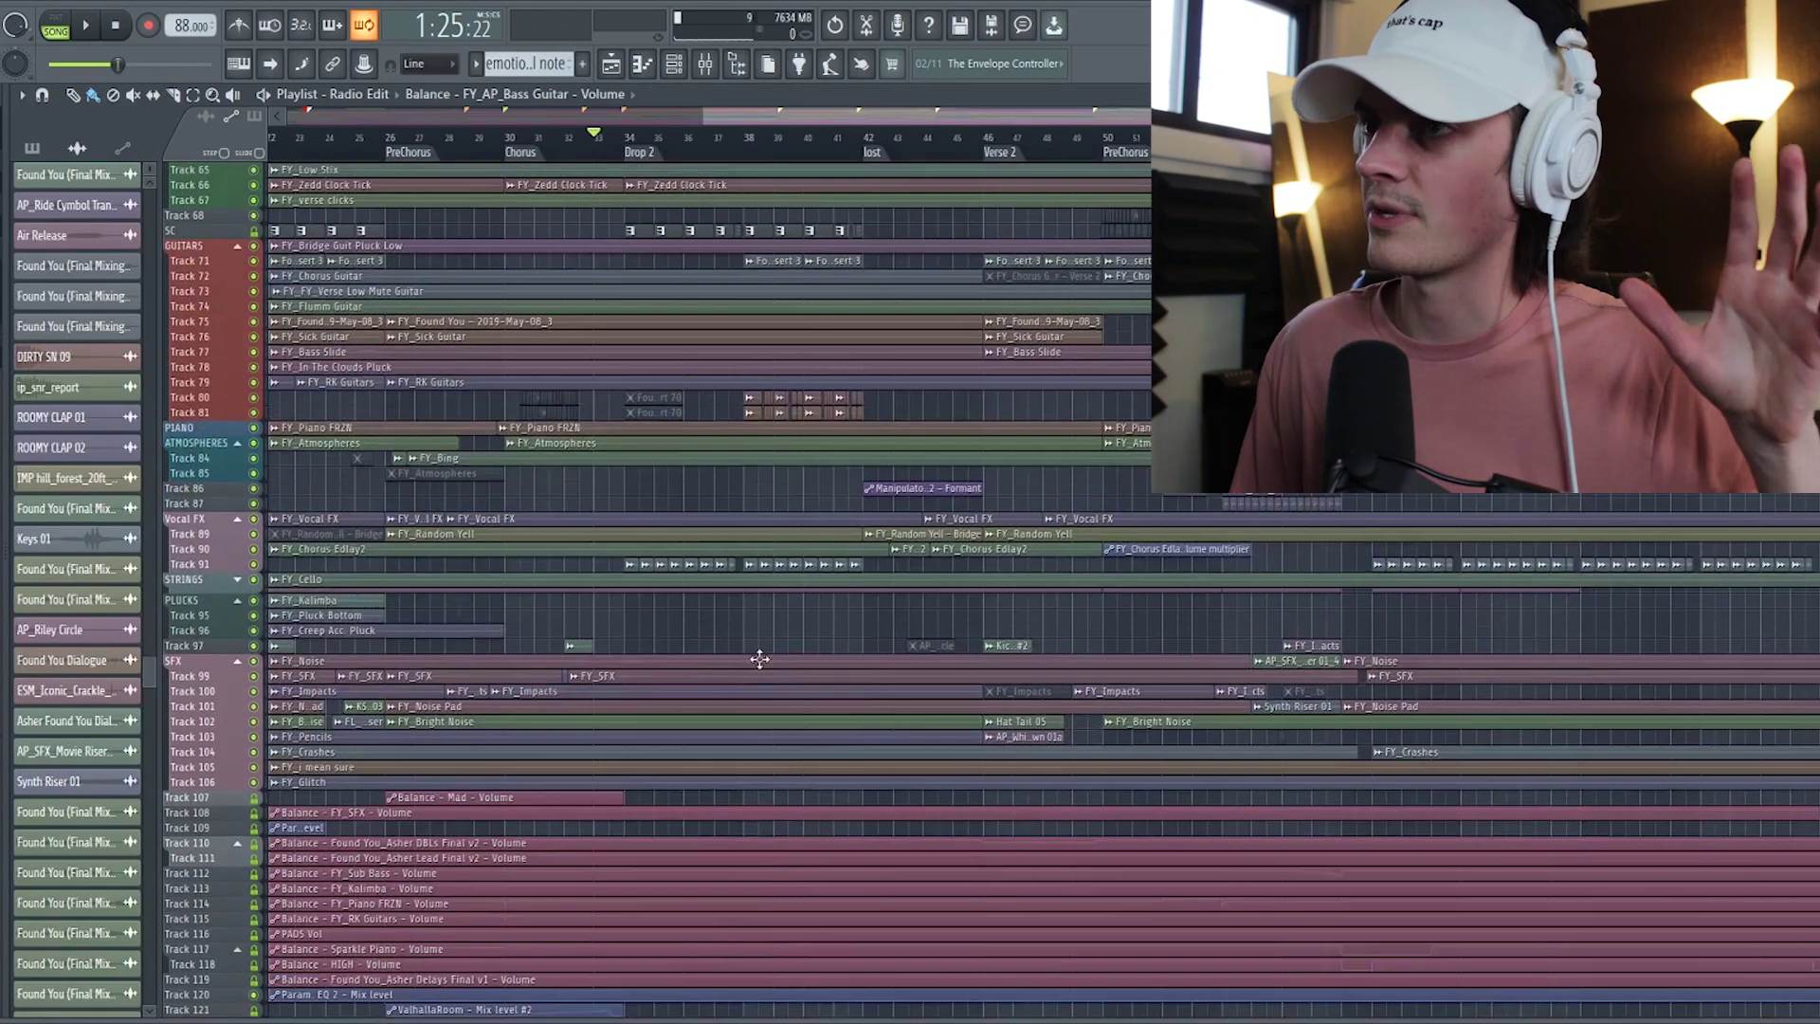
scroll(759, 657, up, 3)
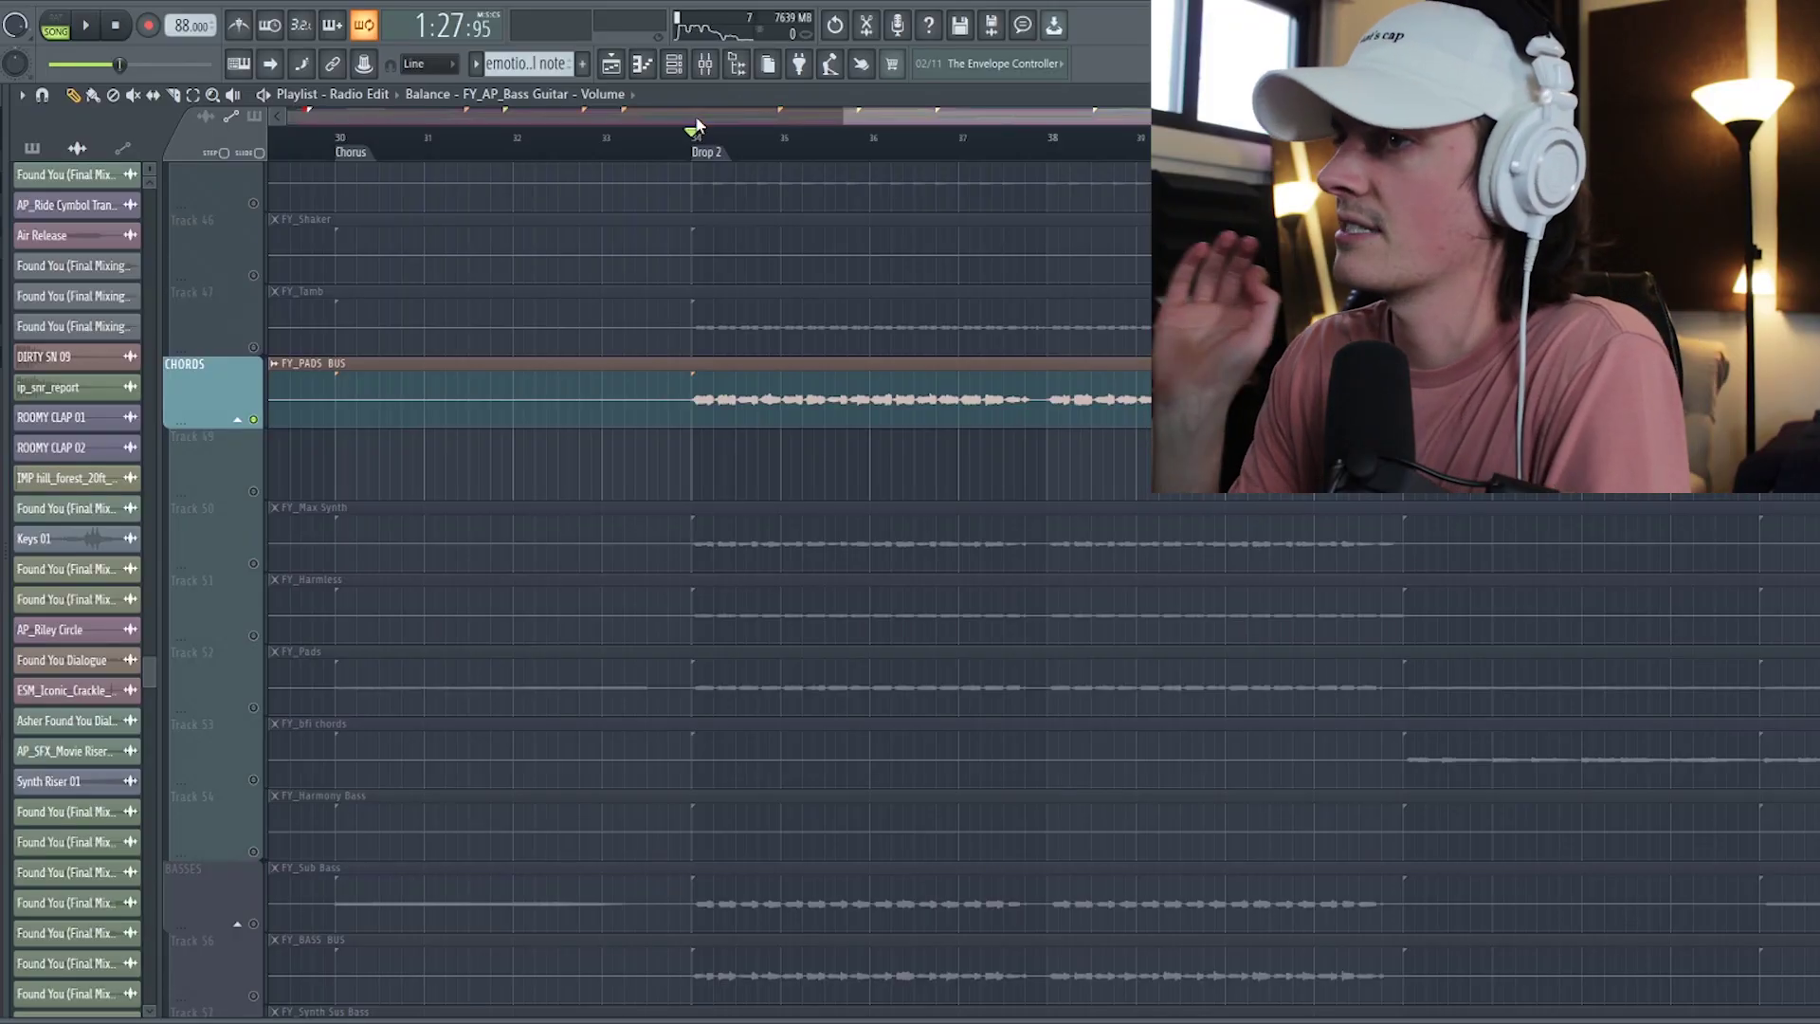
- Play from Drop 2 and solo FY_Max Synth, FY_Harmless and FY_Pads in turn
key(space)
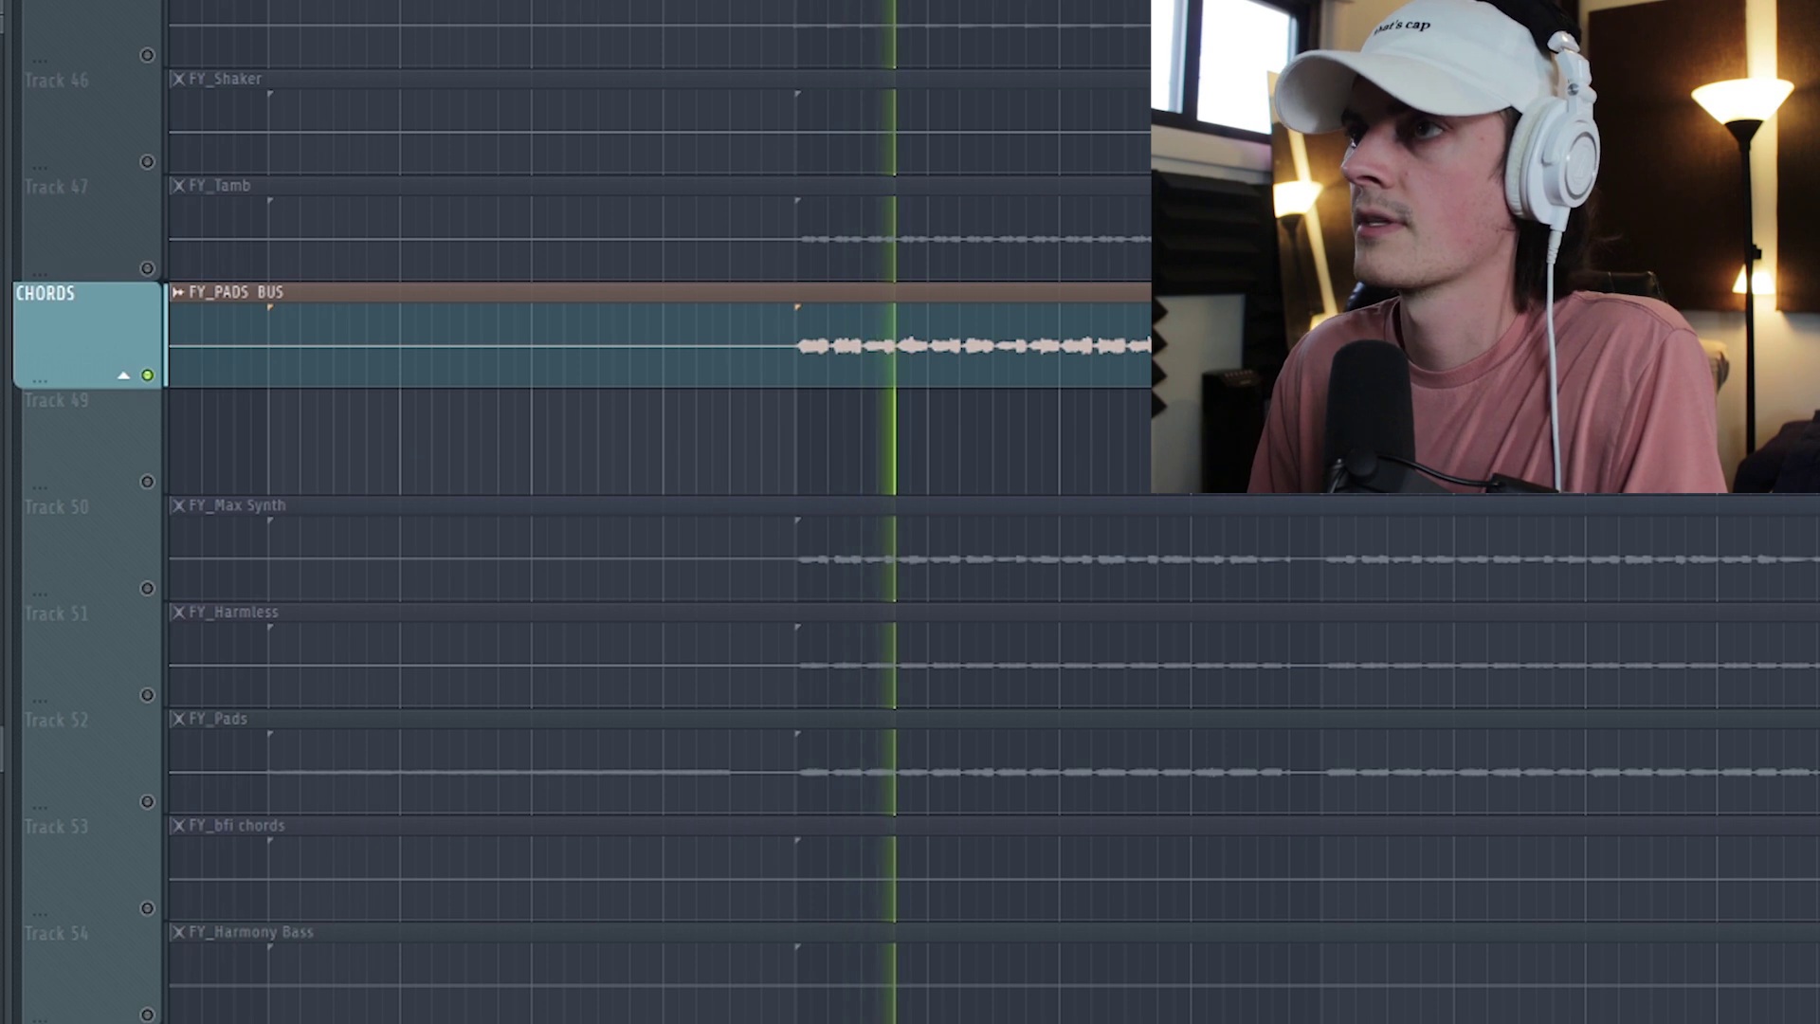
scroll(817, 16, up, 2)
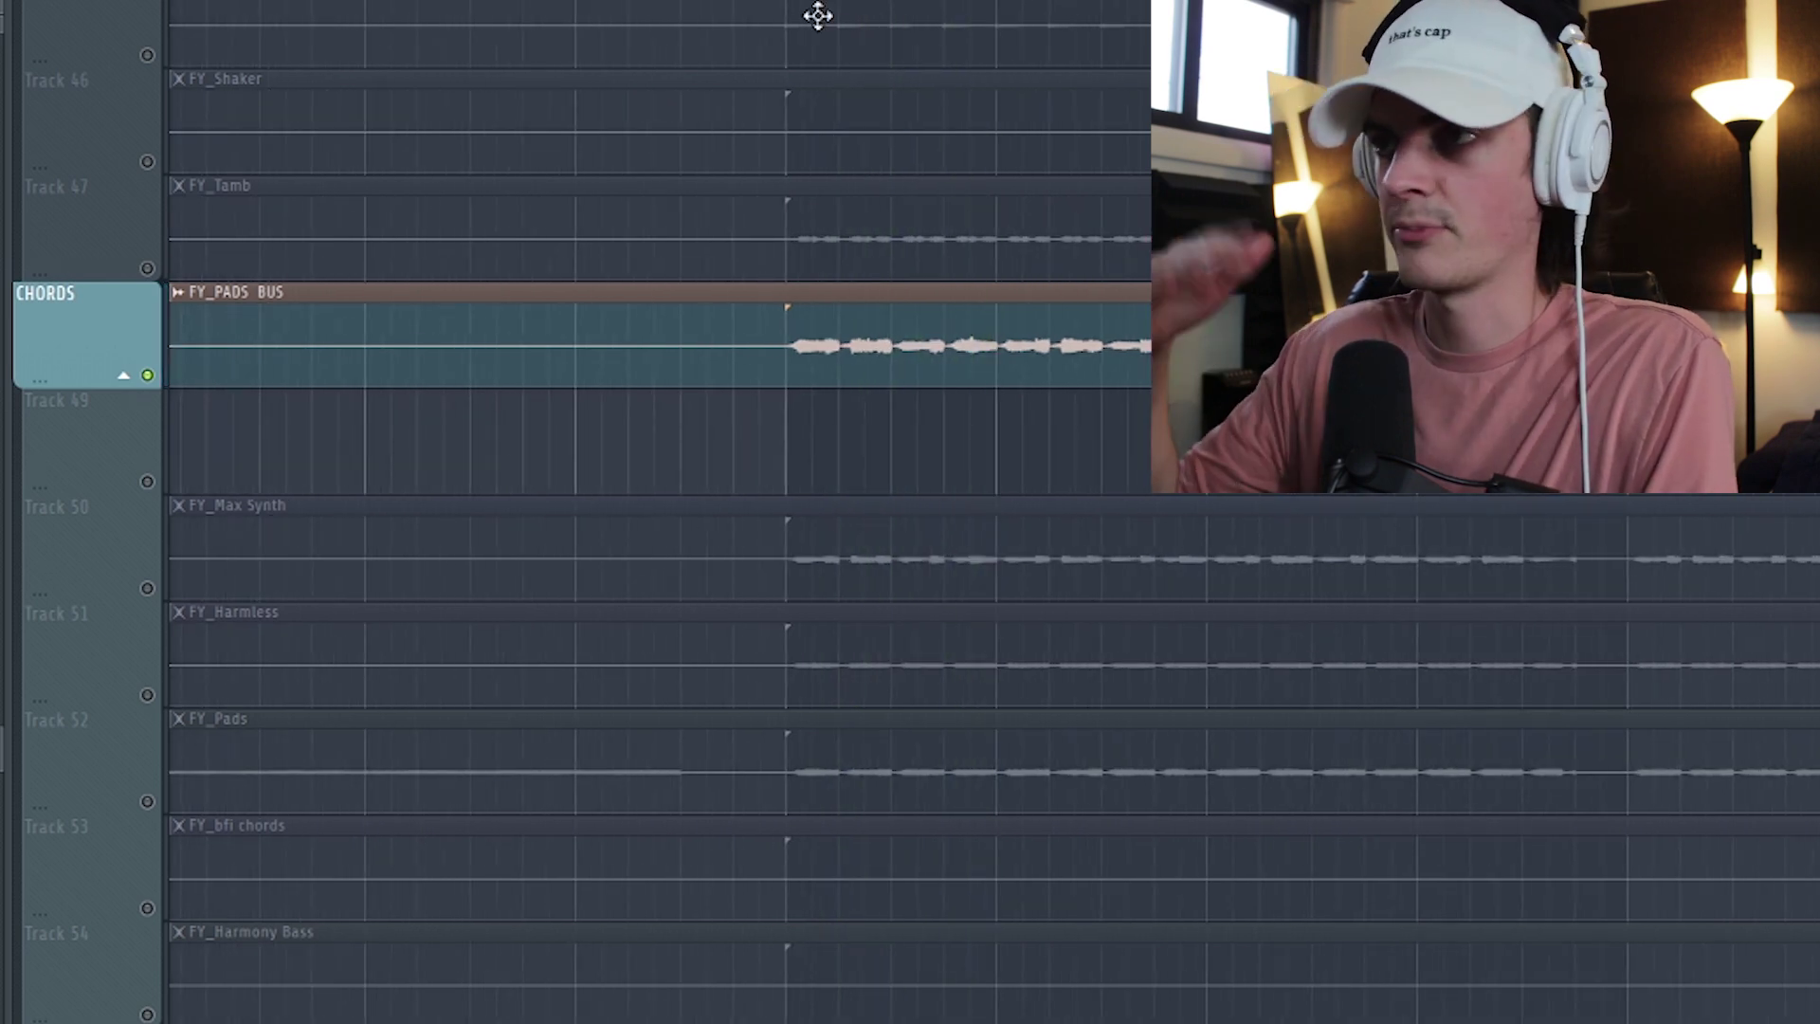
click(156, 574)
click(258, 633)
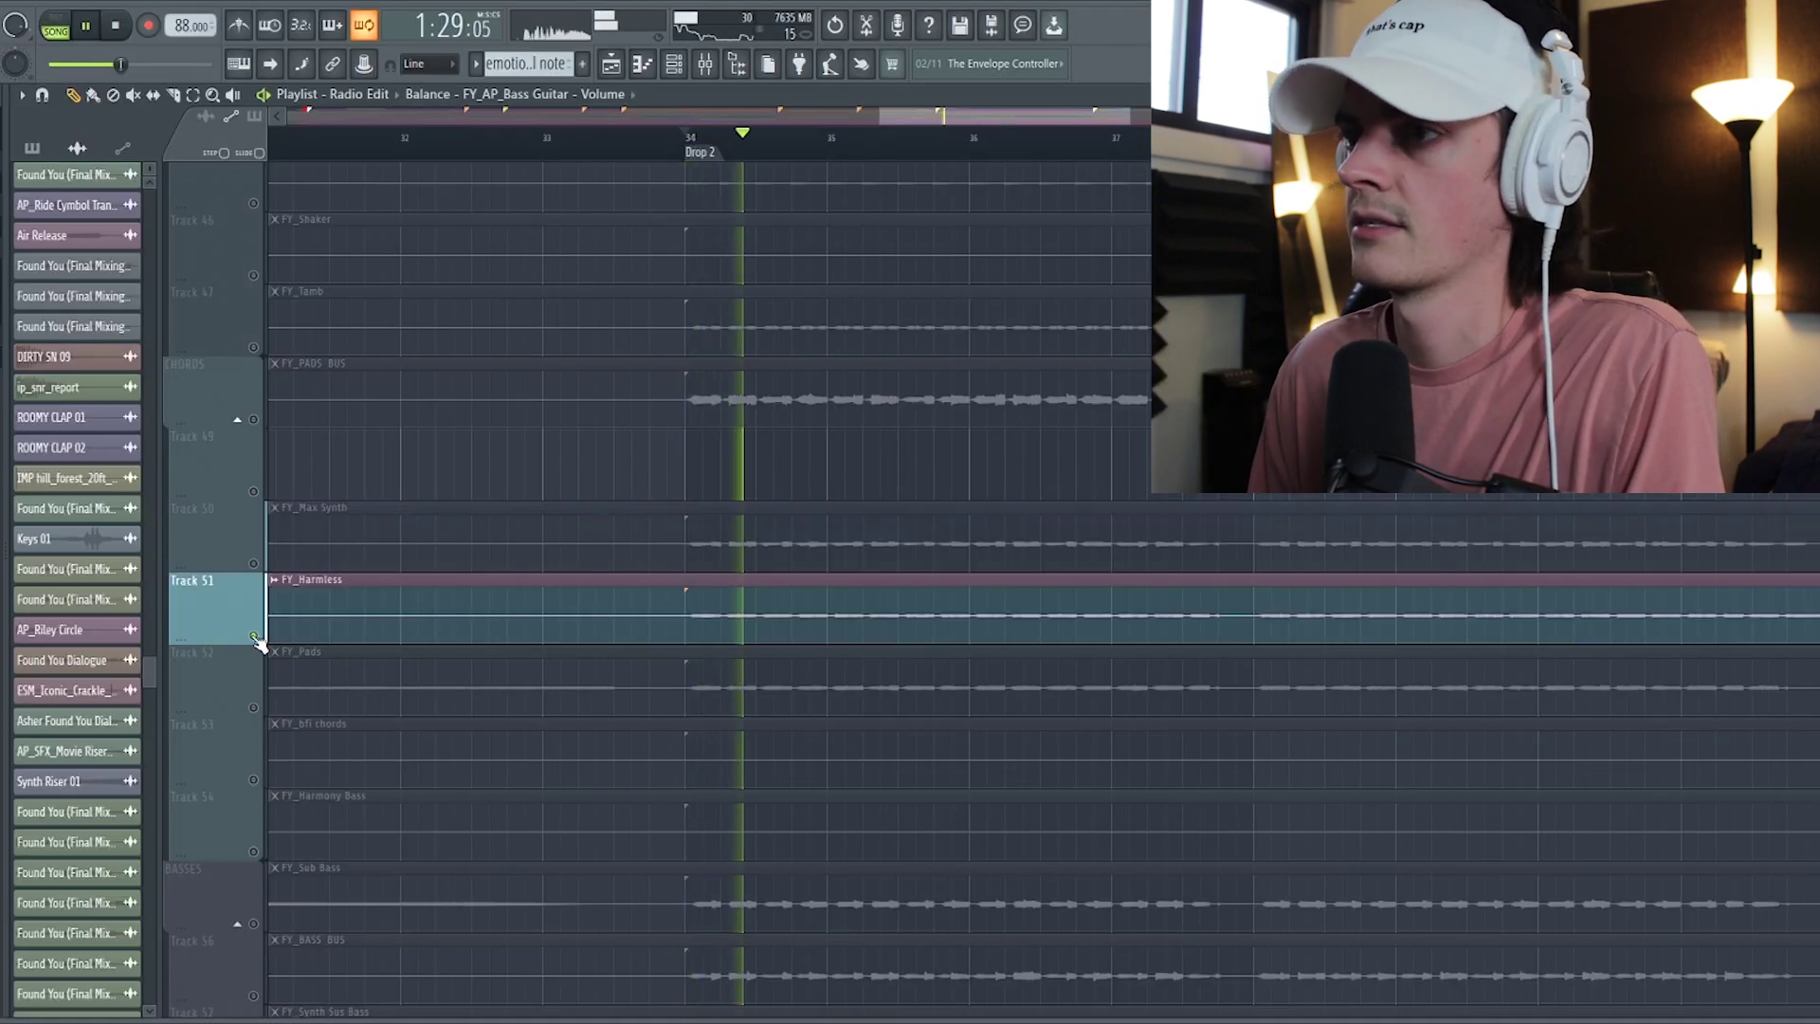
click(259, 701)
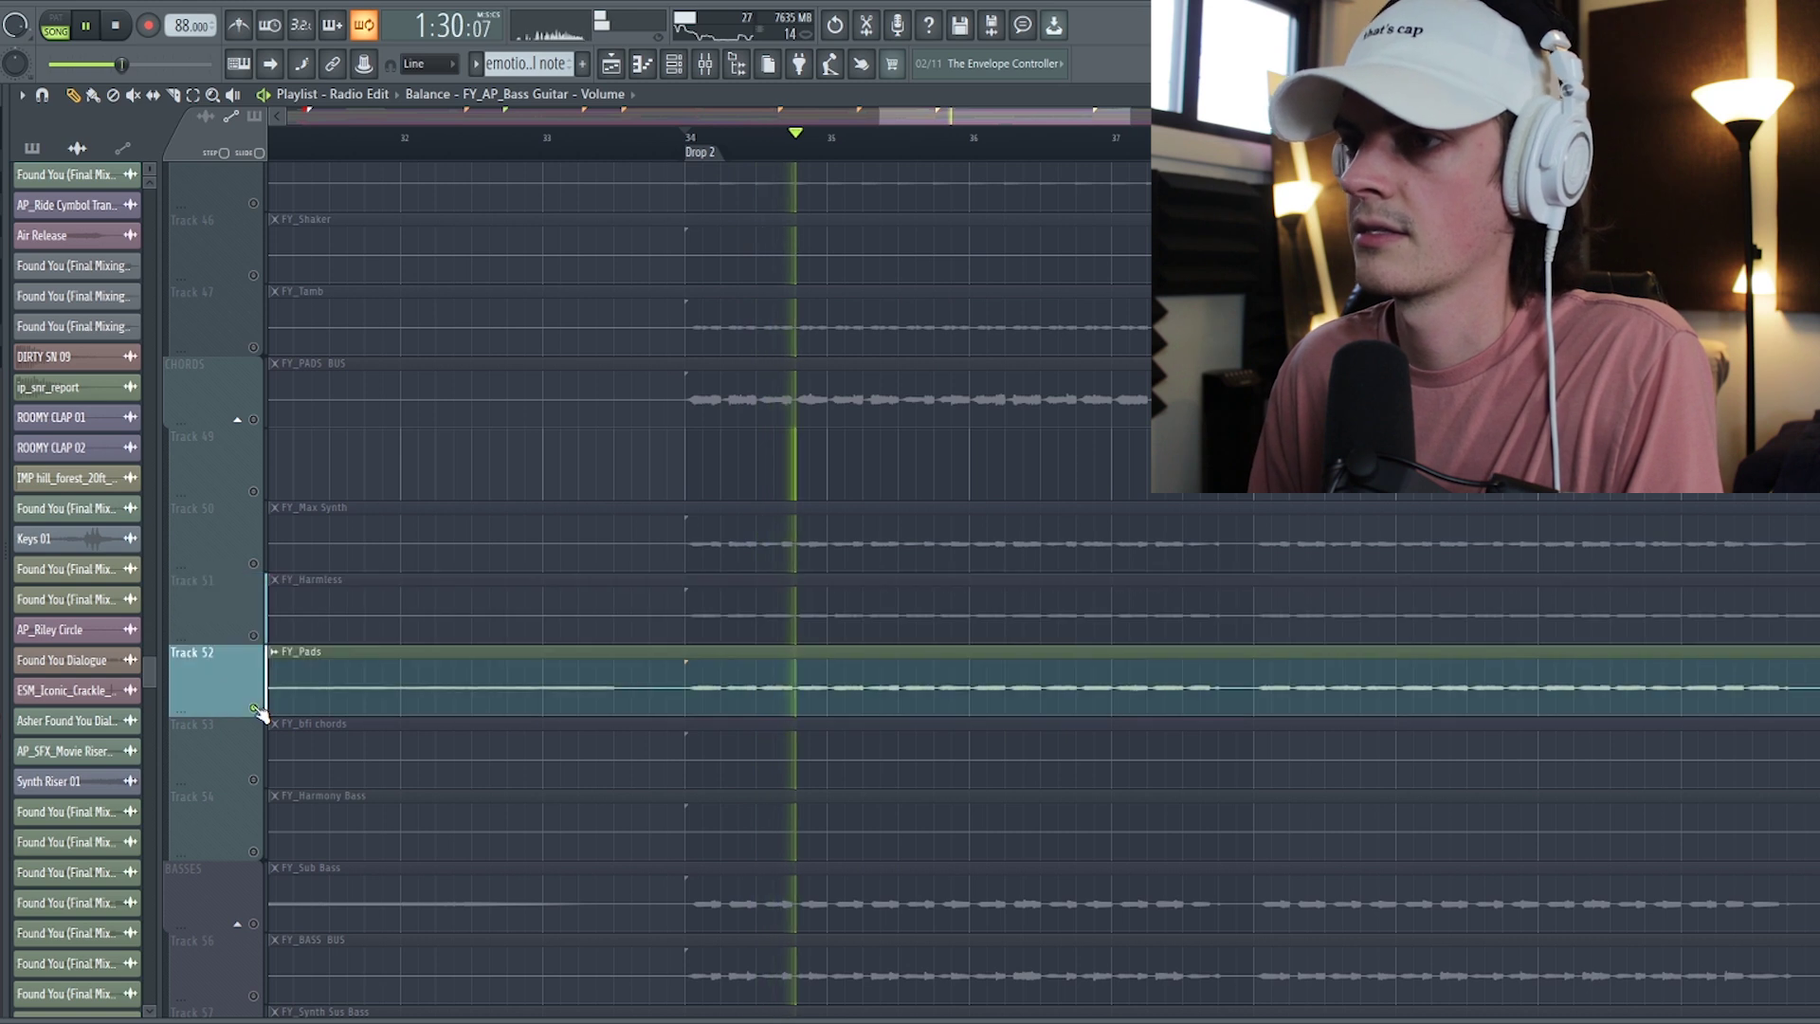
- Solo FY_Sub Bass, FY_BASS BUS, FY_Synth Sus Bass and FY_Sharp Mono one after another
click(254, 886)
scroll(254, 886, down, 5)
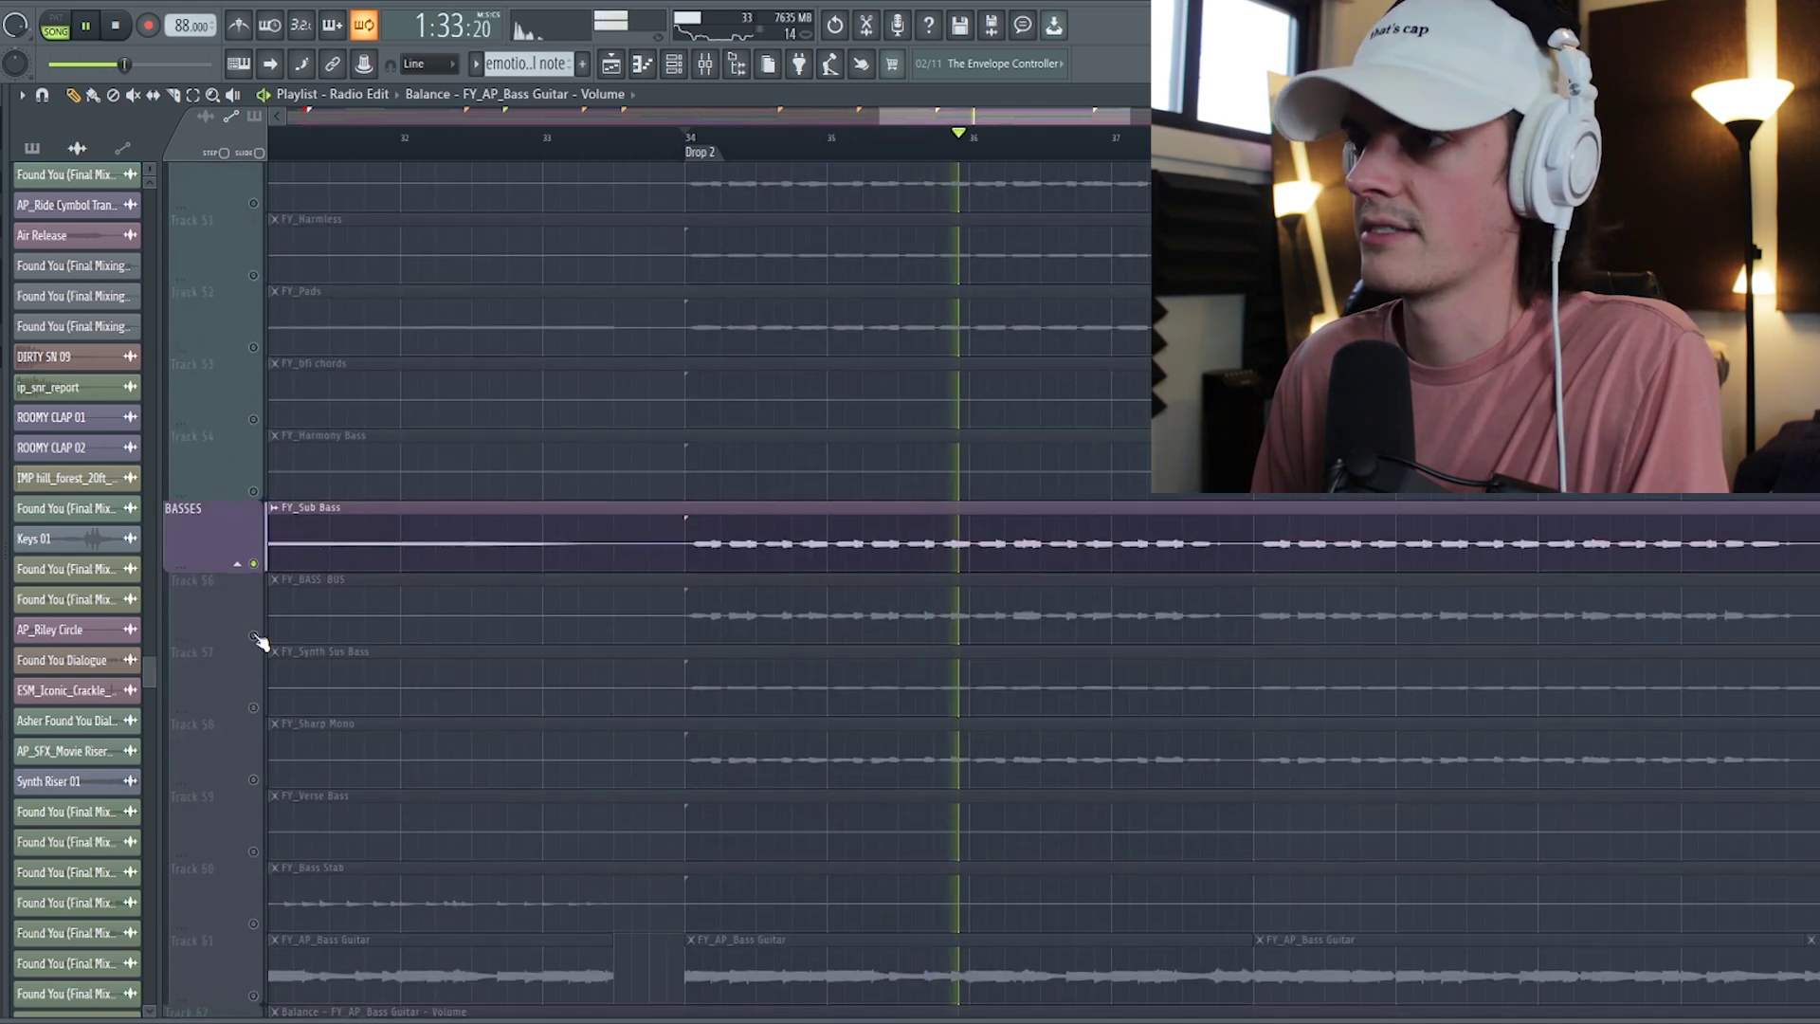
click(257, 637)
right_click(248, 713)
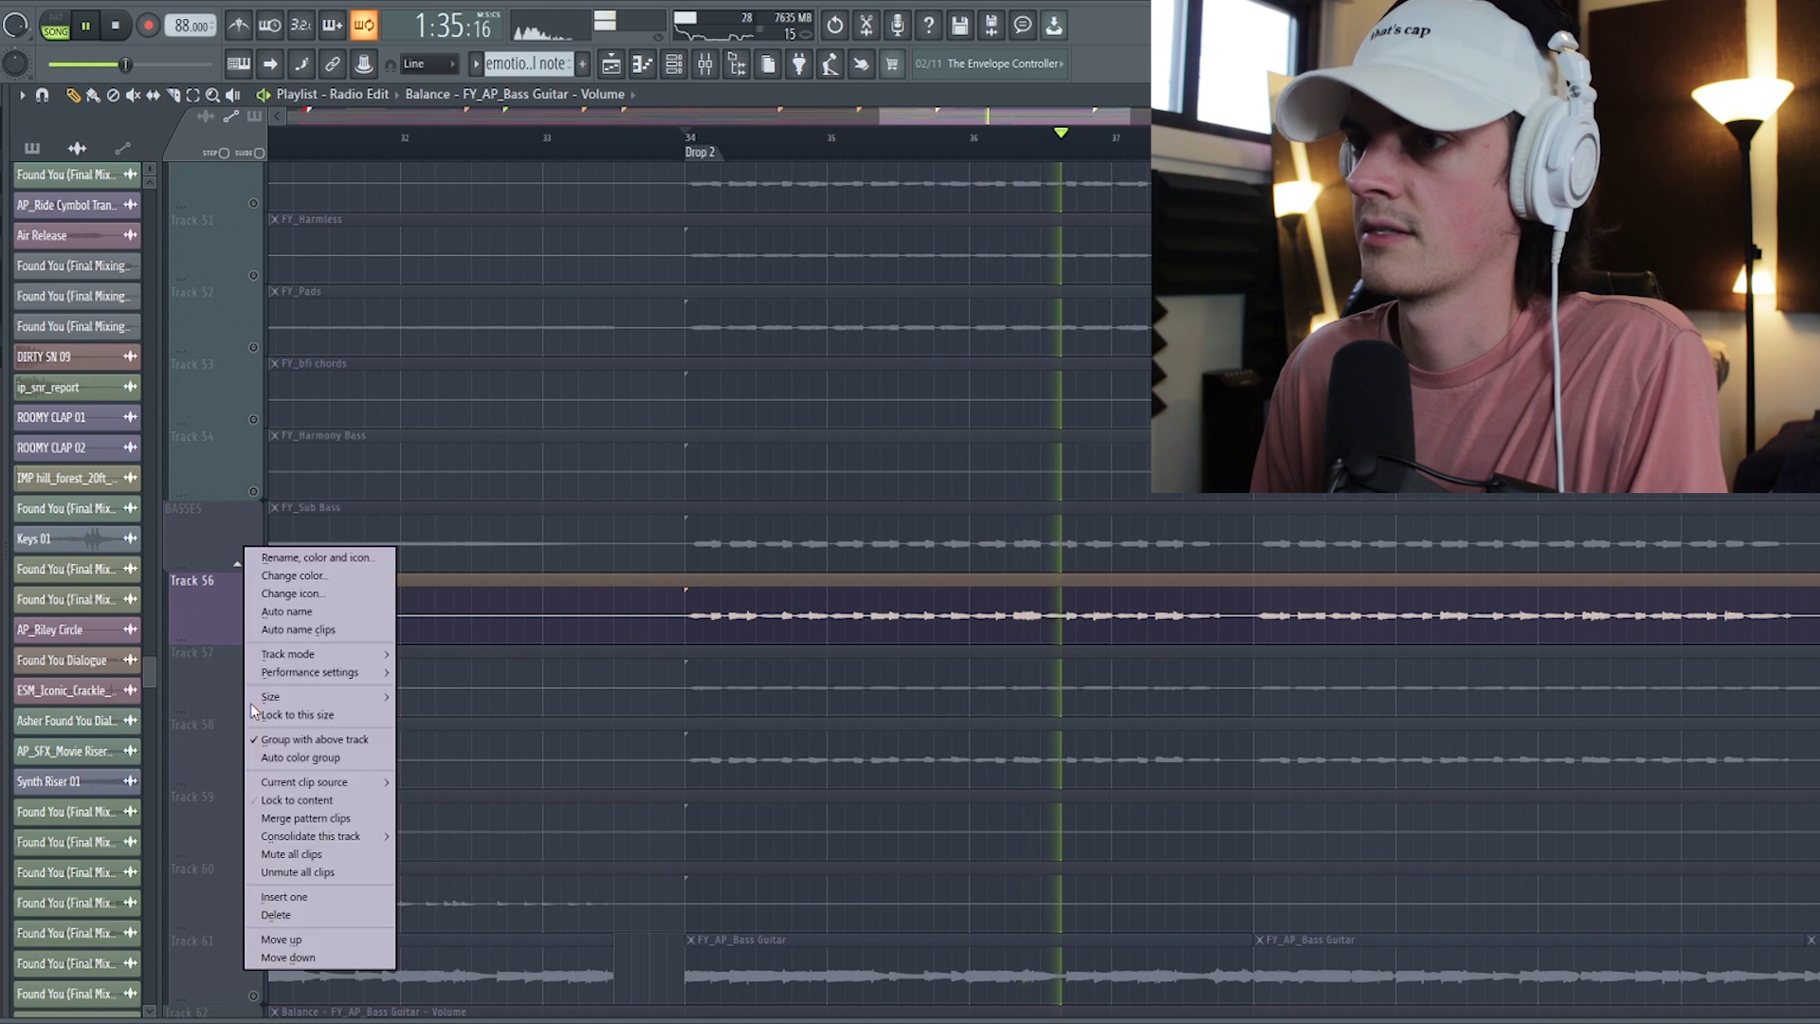
click(258, 709)
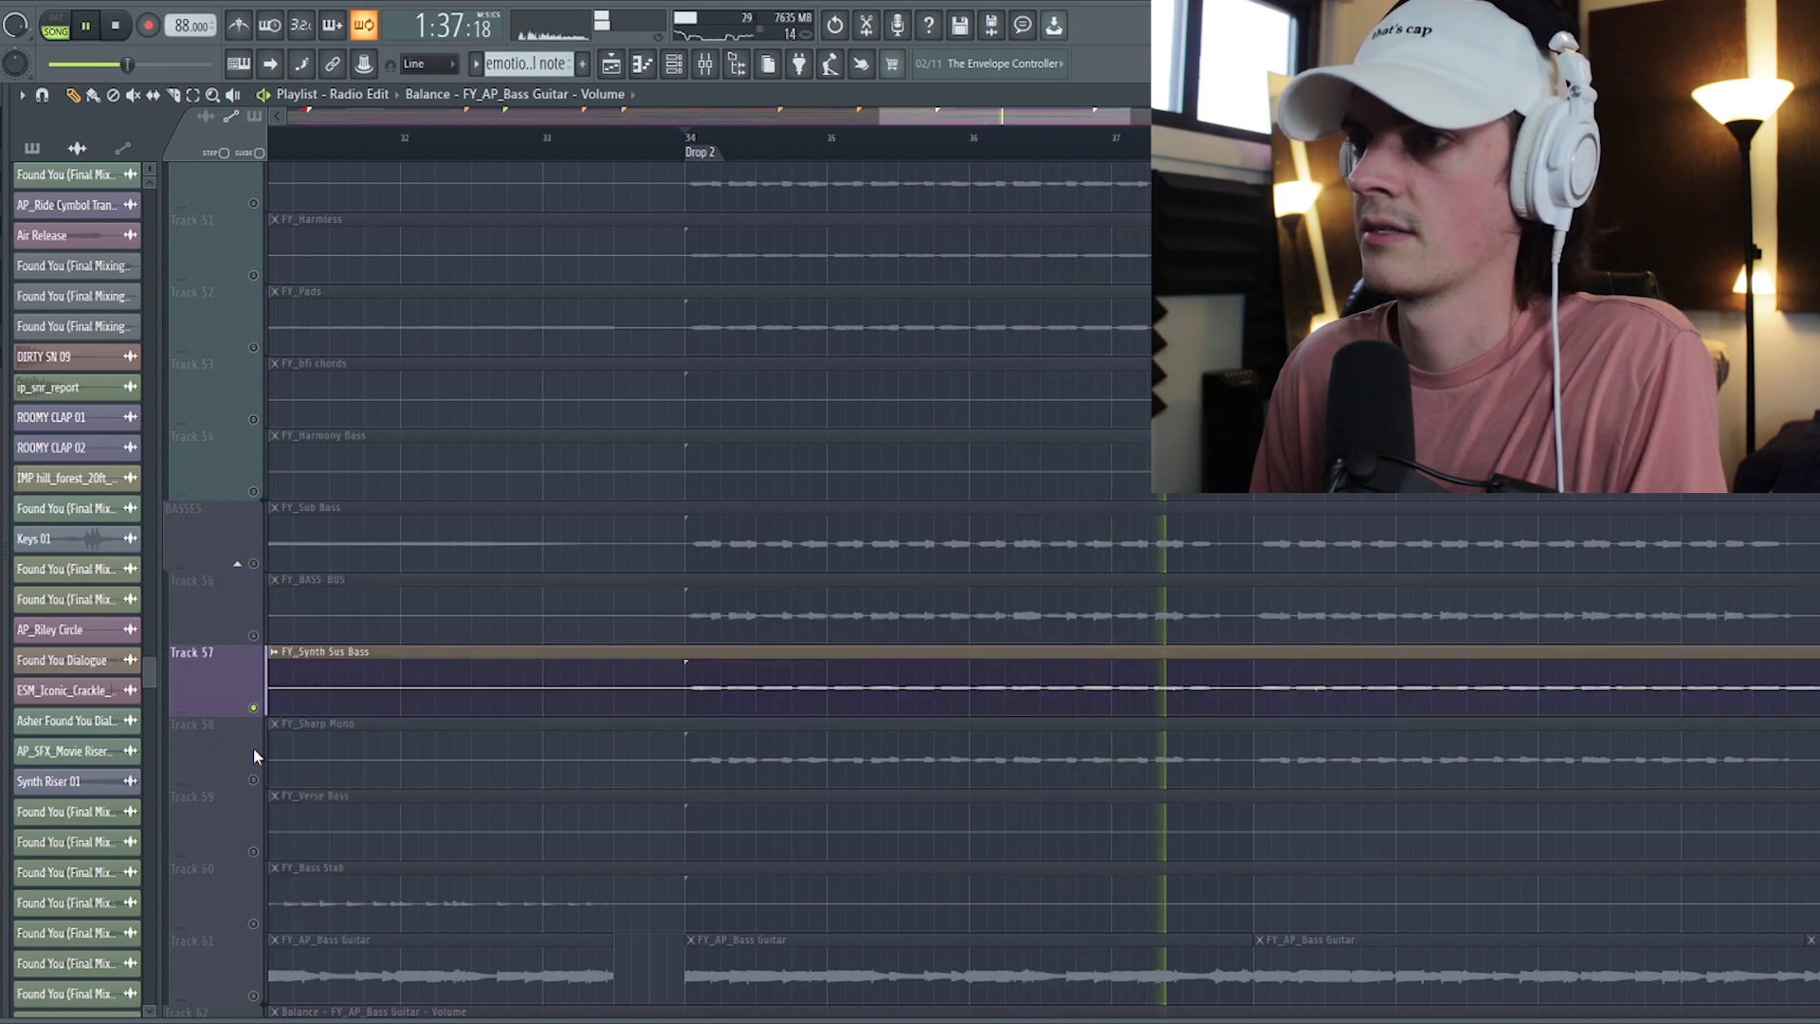
click(256, 781)
scroll(257, 768, down, 2)
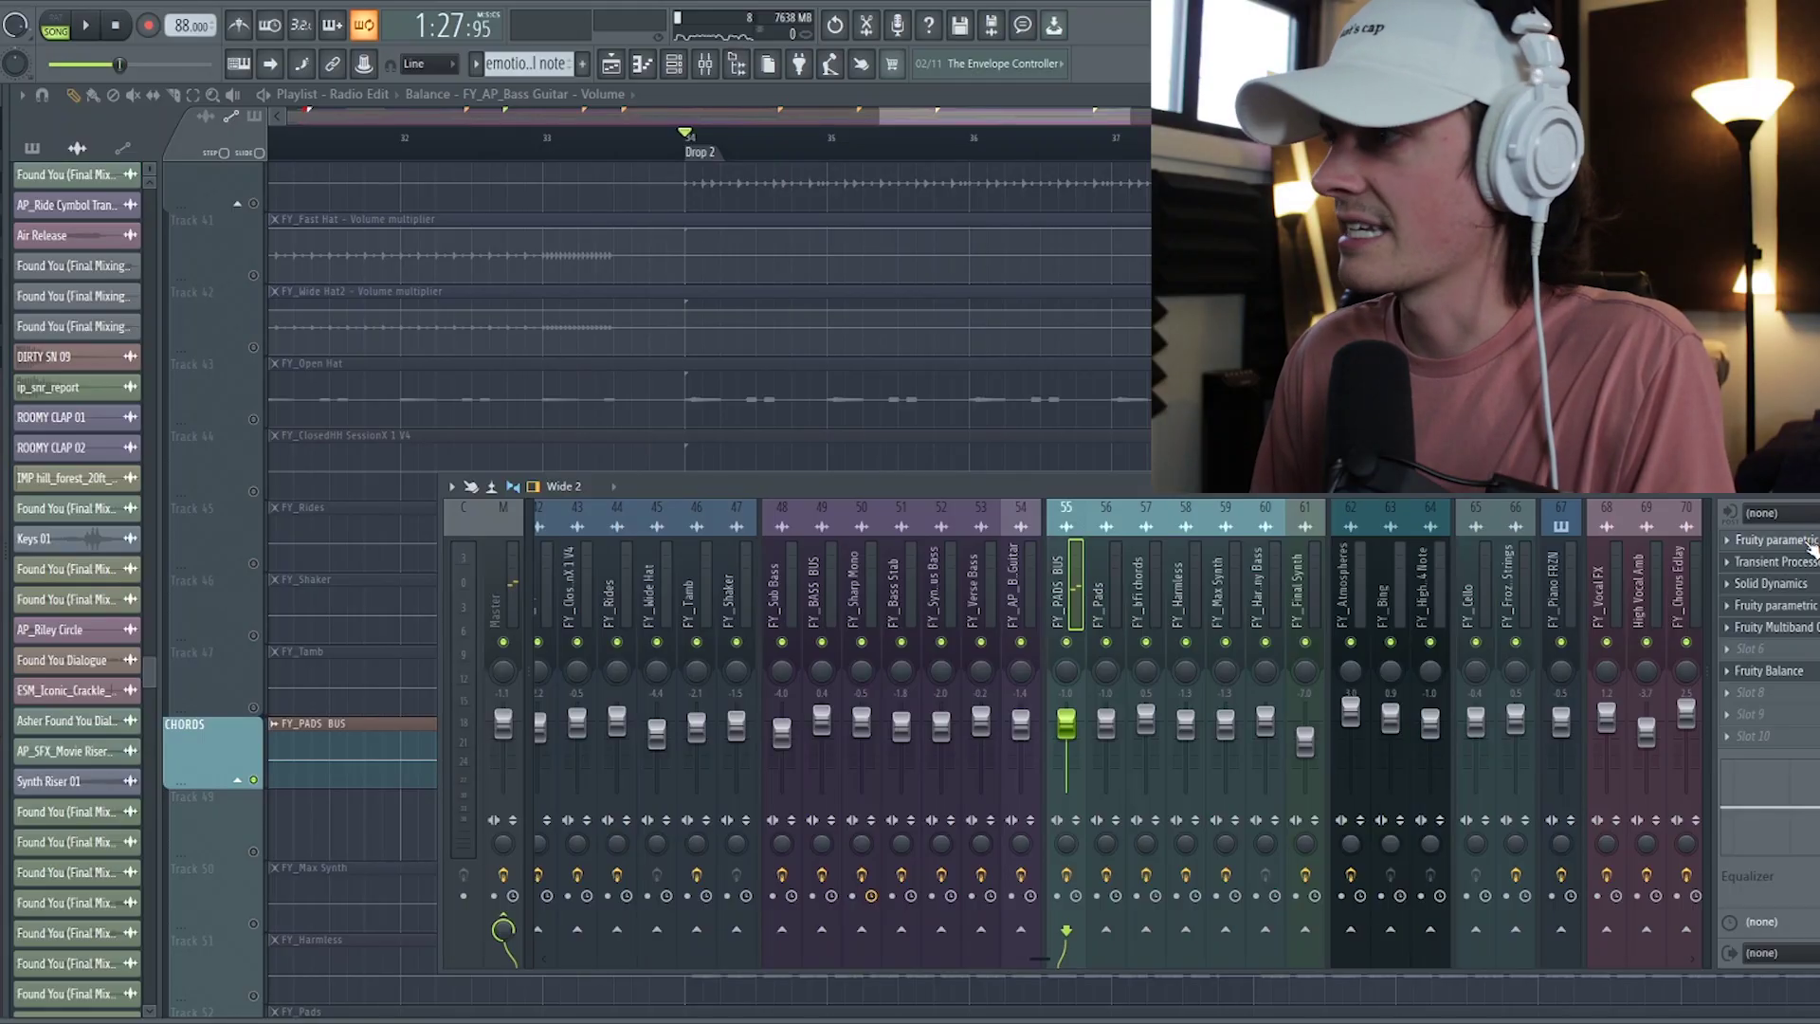
- Open the FY_PADS BUS Fruity parametric EQ 2 and Transient Processor effects, then refocus the Mixer
click(1806, 542)
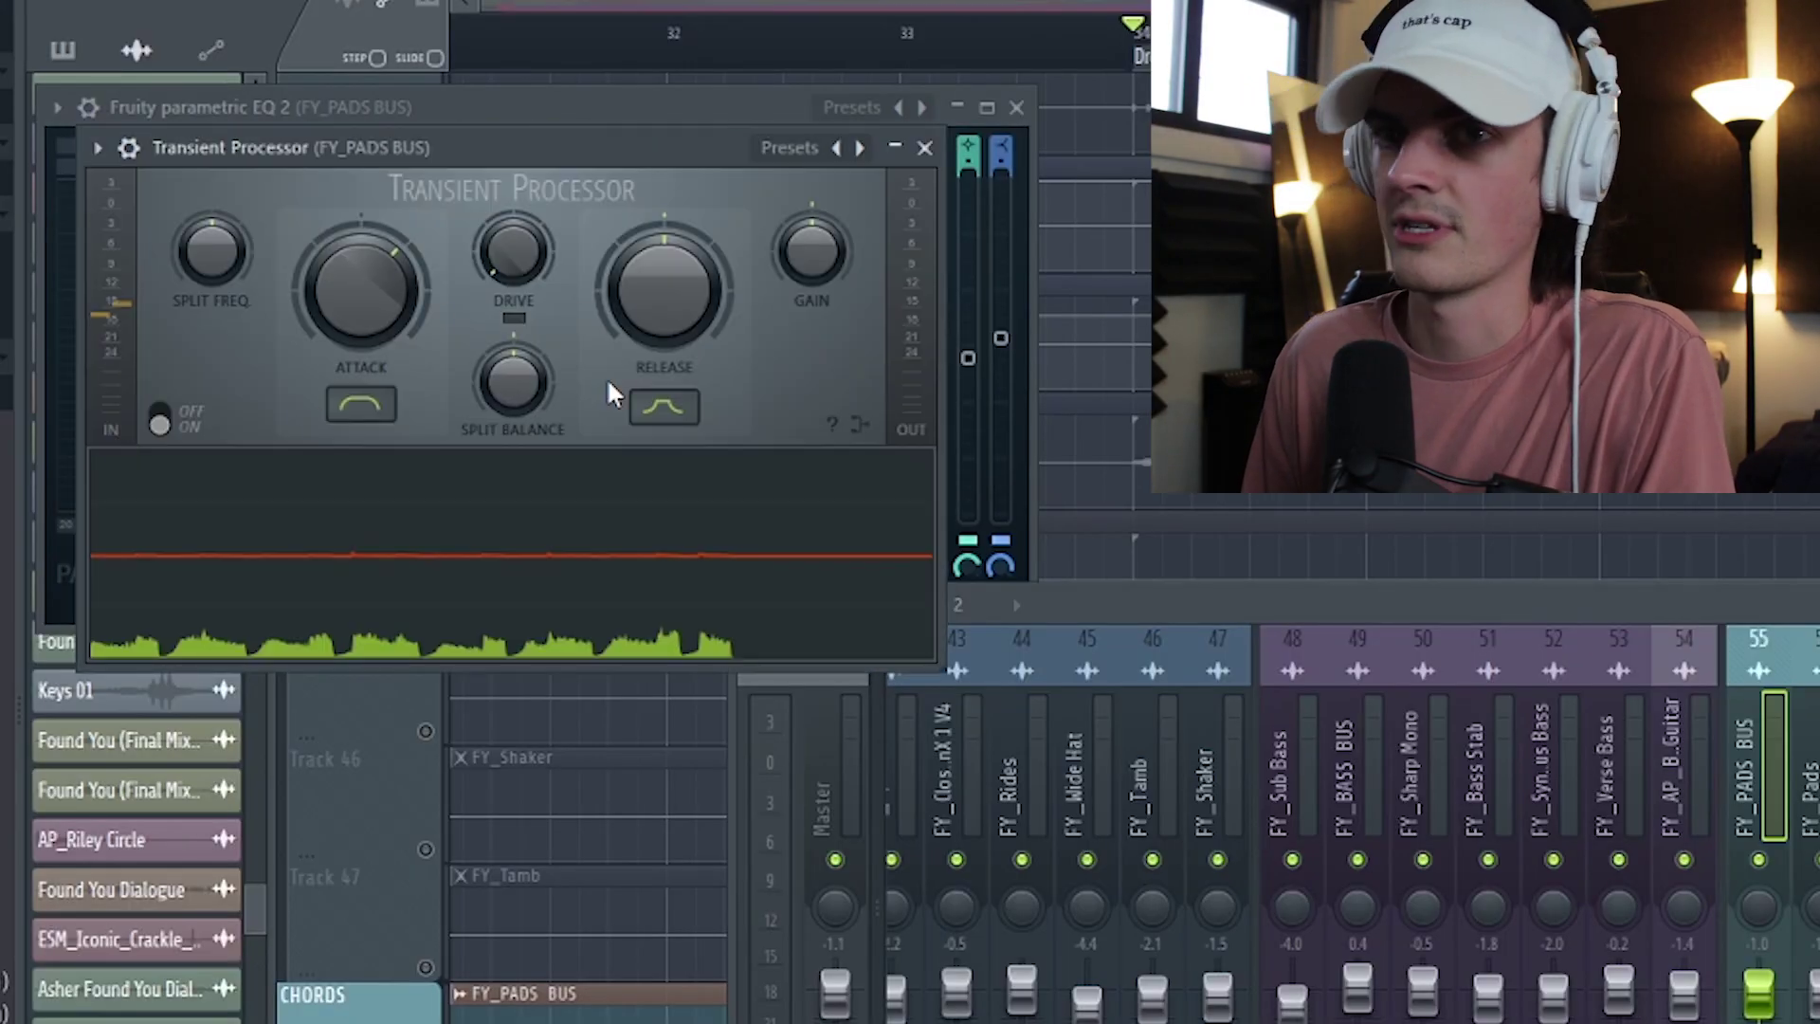
key(F9)
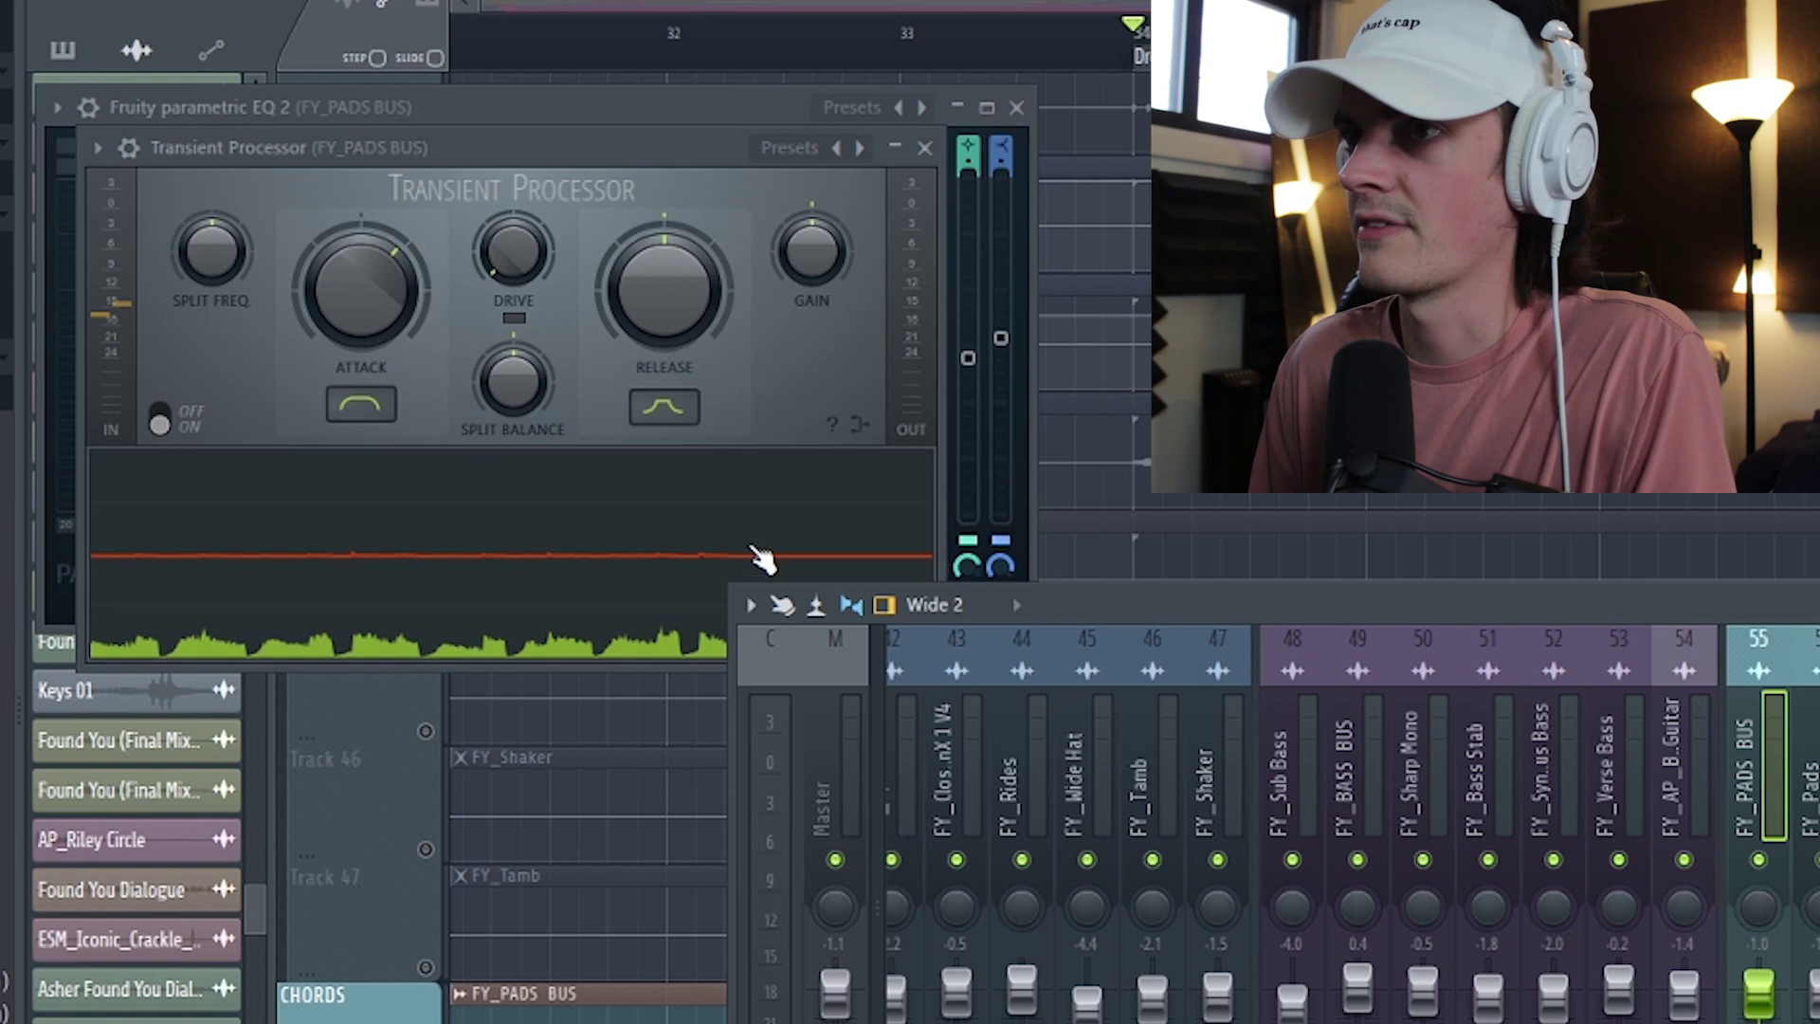